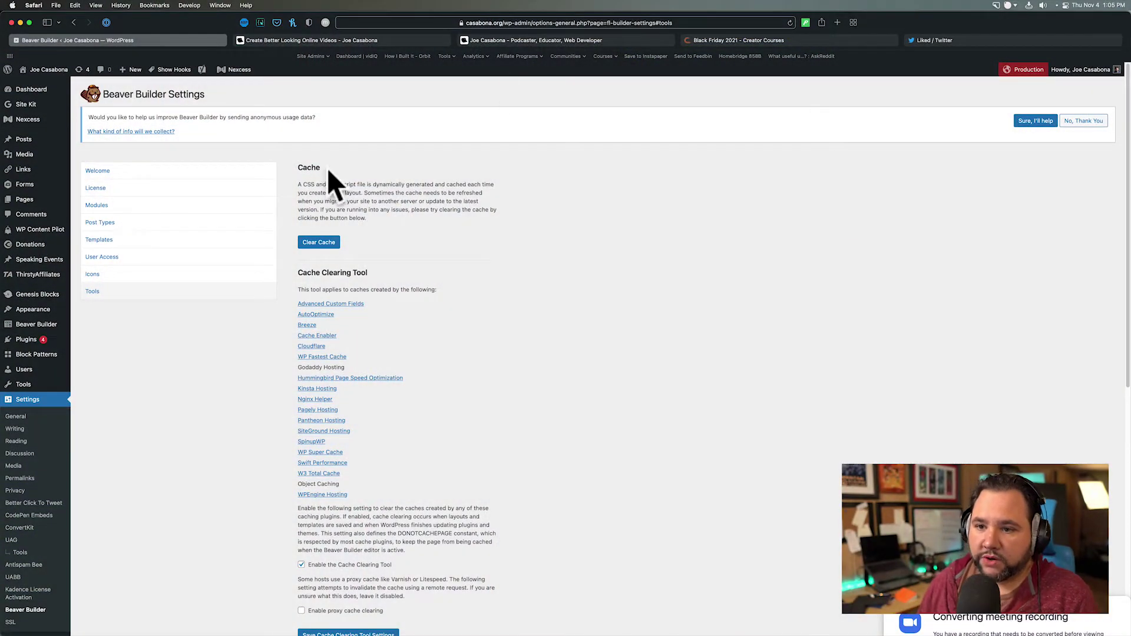
- Filter the Pages list to Beaver Builder pages, confirming it shows 0 results
click(24, 200)
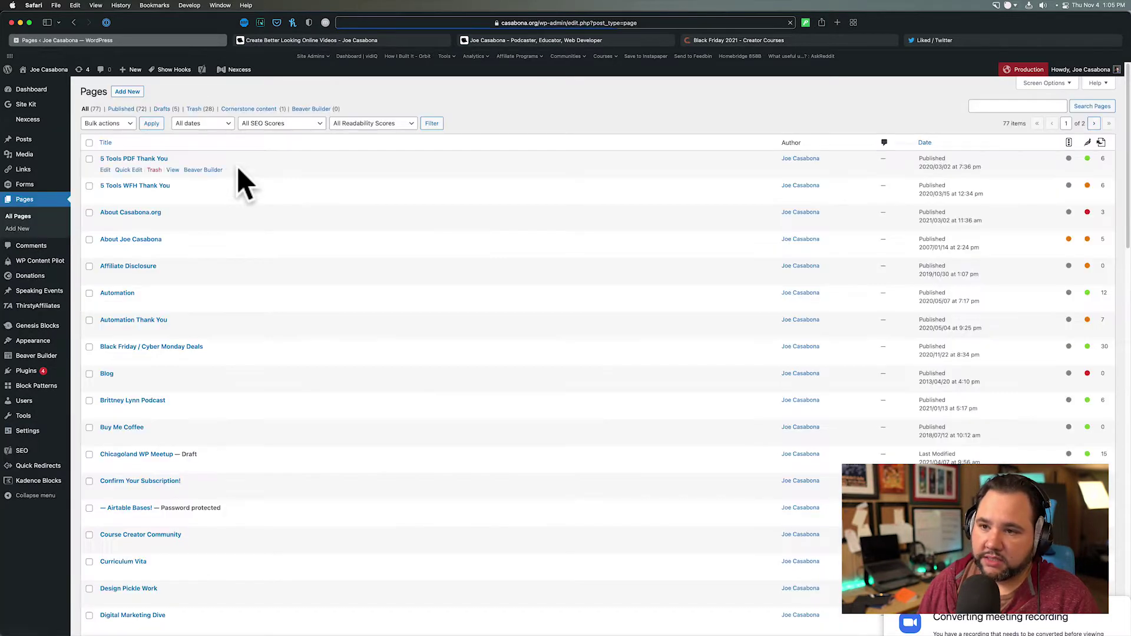
click(313, 109)
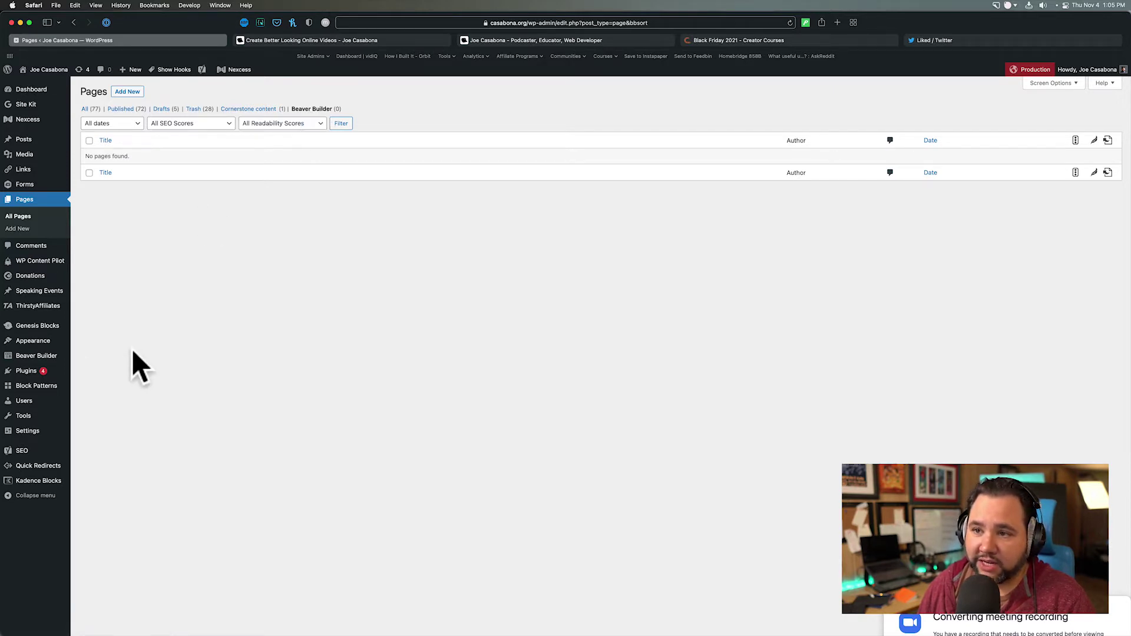
- Open Tools > Redirection and scroll through the 301 redirect entries, zoomed in for reading
mouse_move(30, 418)
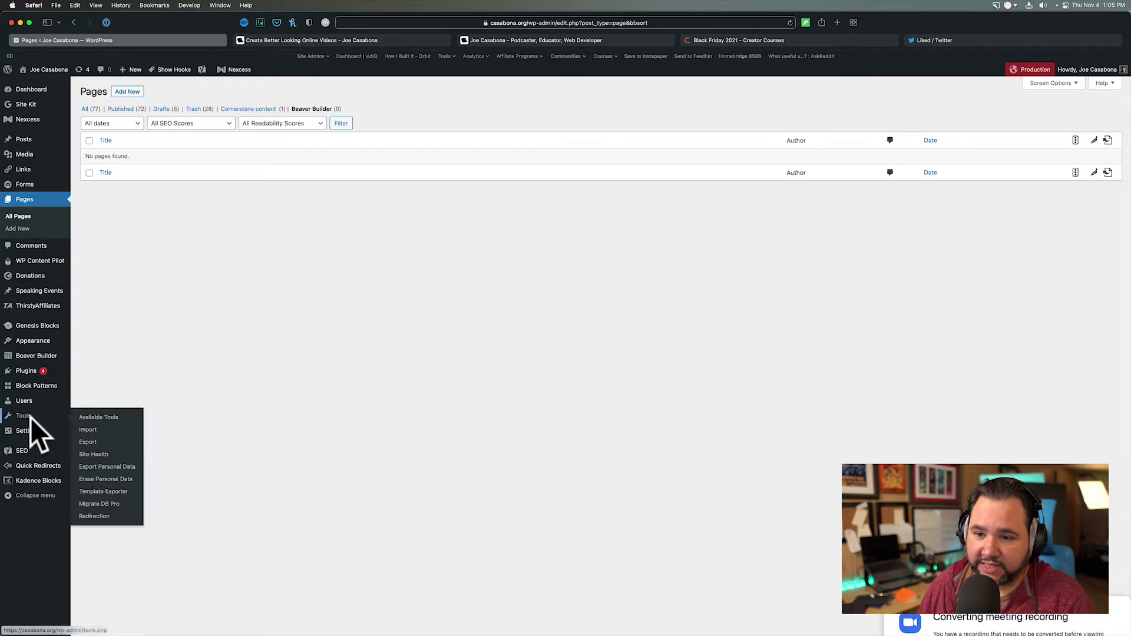
click(106, 518)
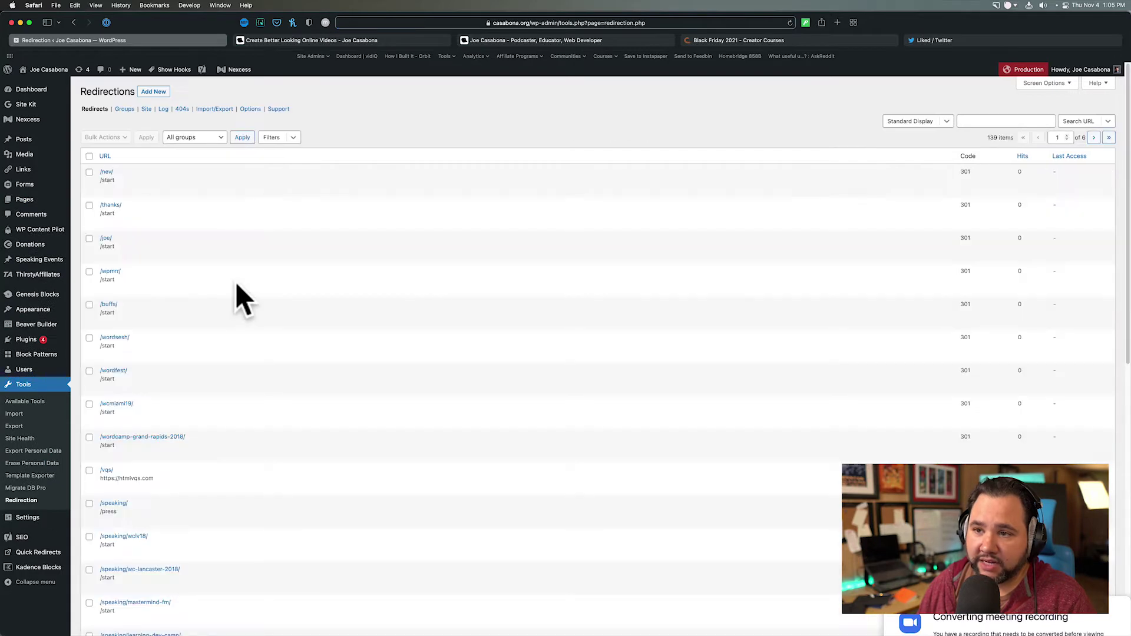
mouse_move(207, 197)
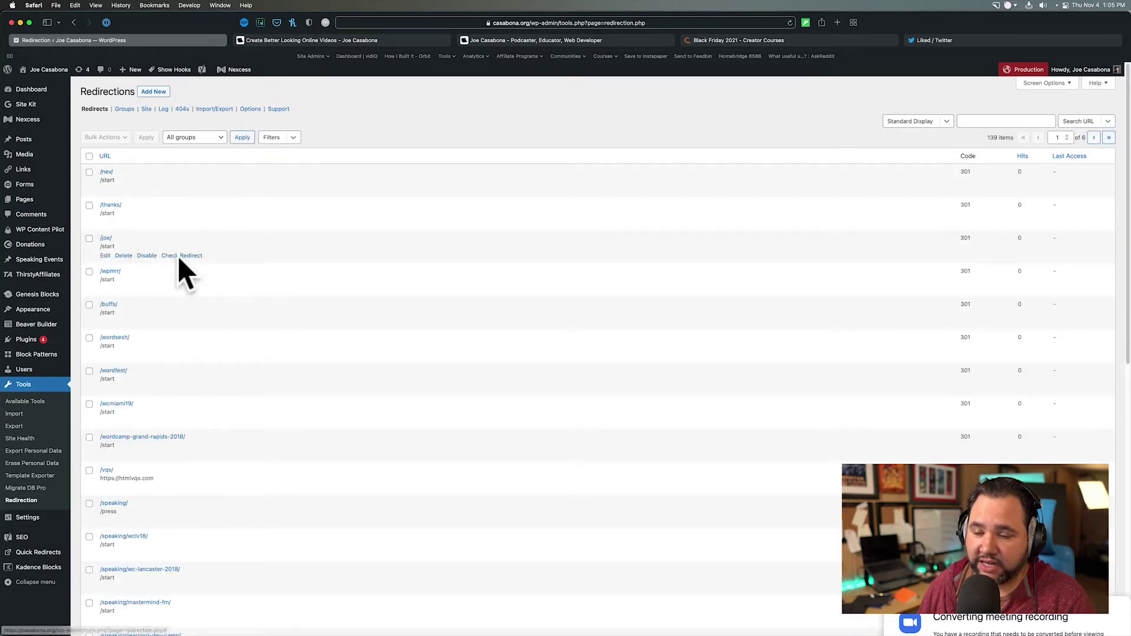
scroll(260, 438, down, 1)
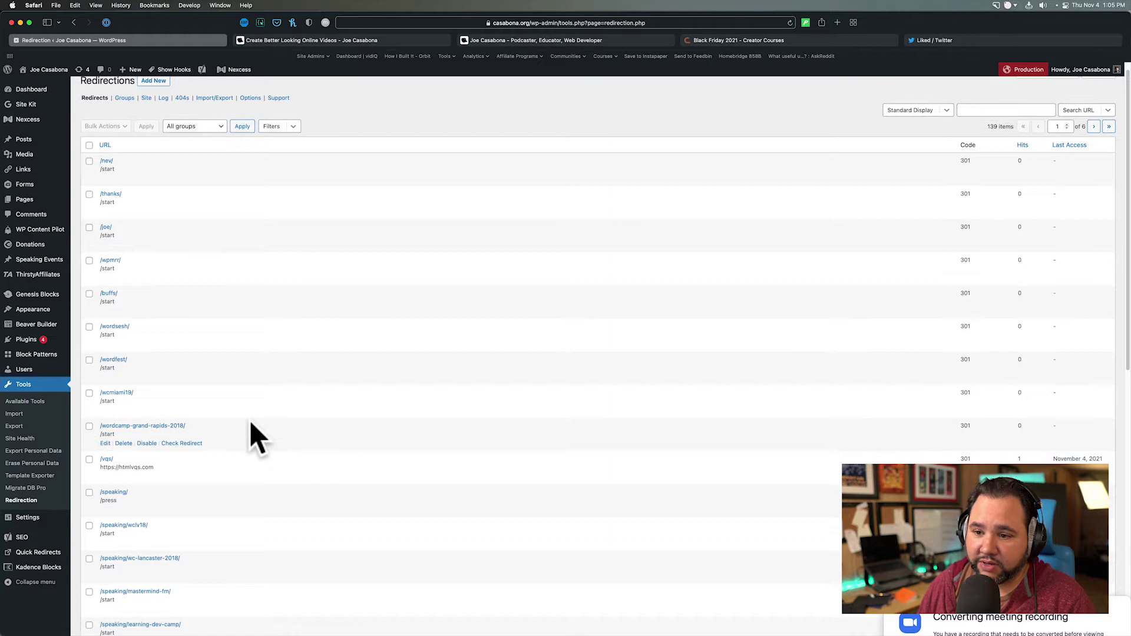
scroll(259, 438, down, 1)
scroll(253, 436, down, 2)
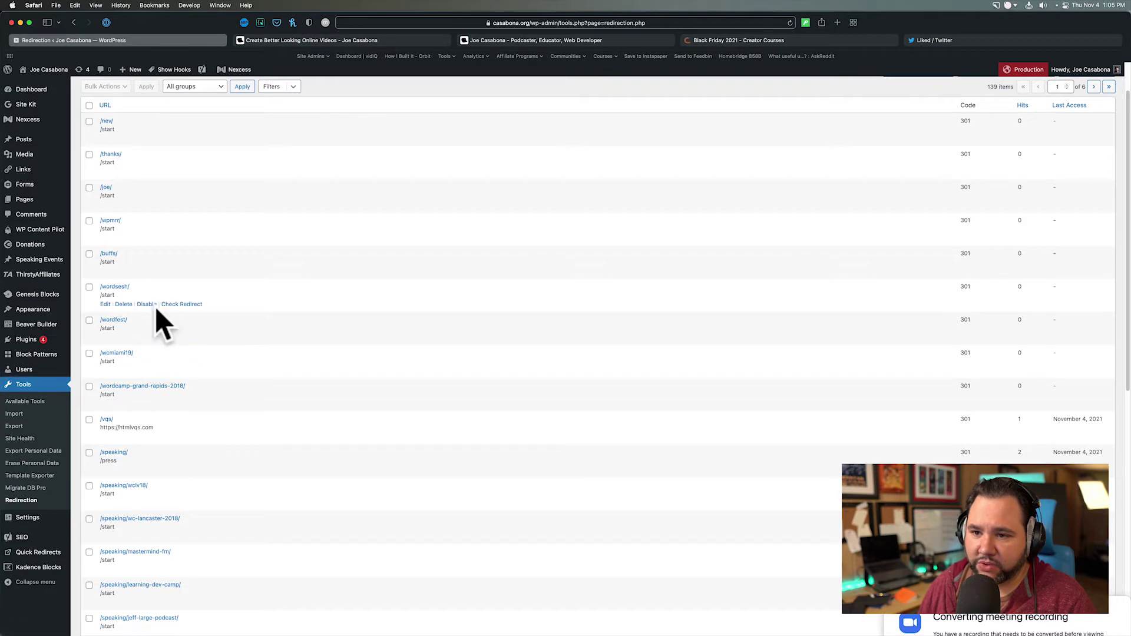
scroll(152, 315, down, 1)
scroll(148, 328, down, 3)
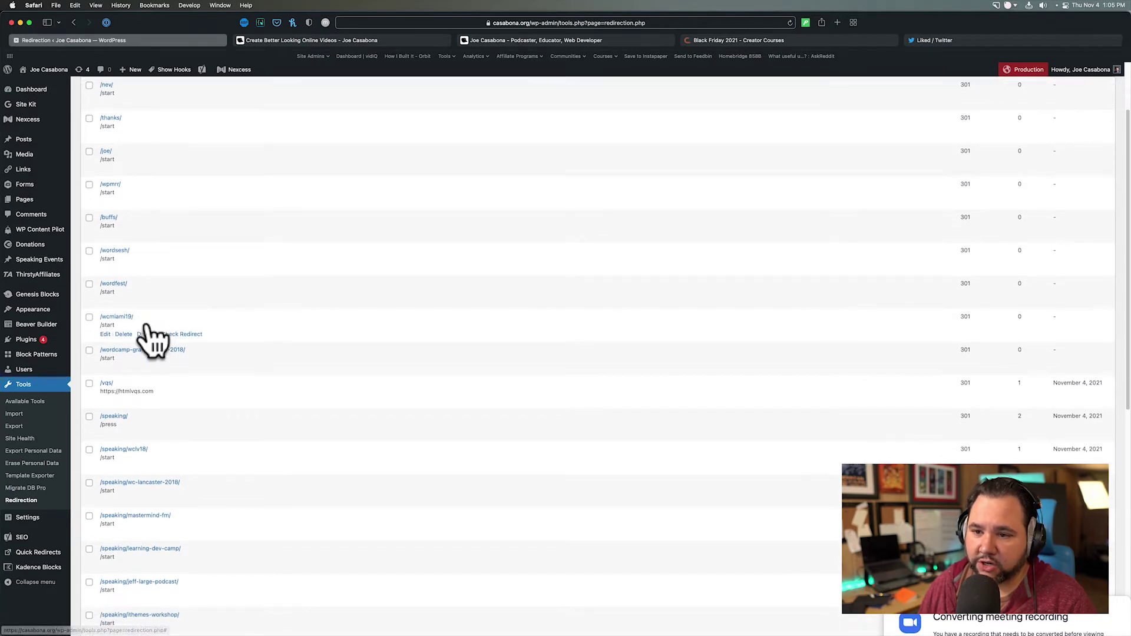
scroll(154, 341, down, 1)
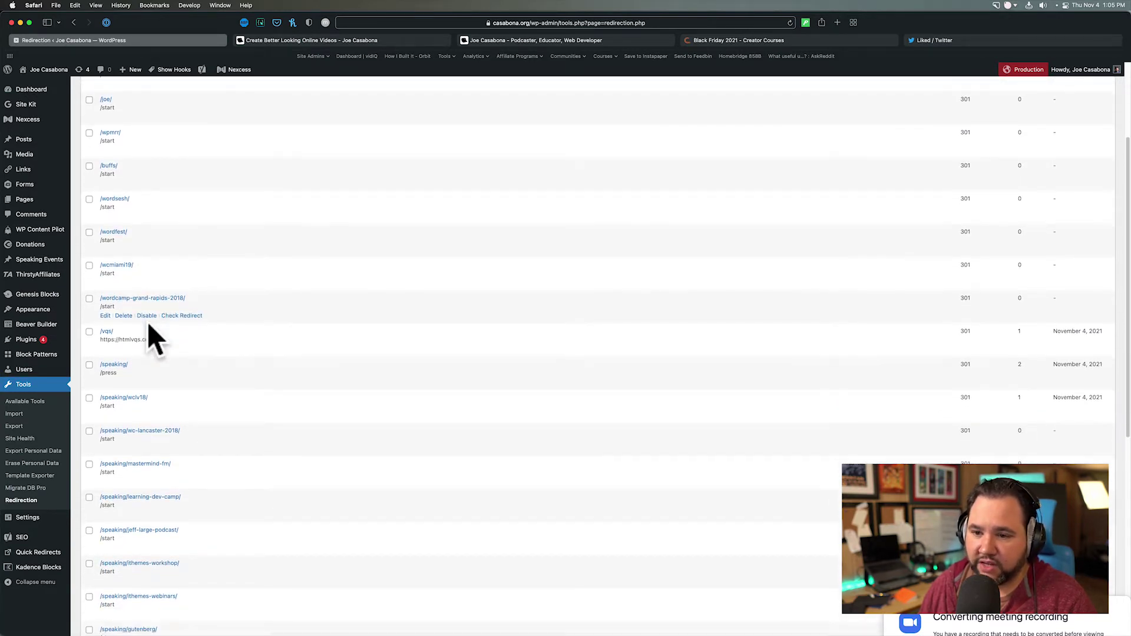
scroll(150, 330, down, 2)
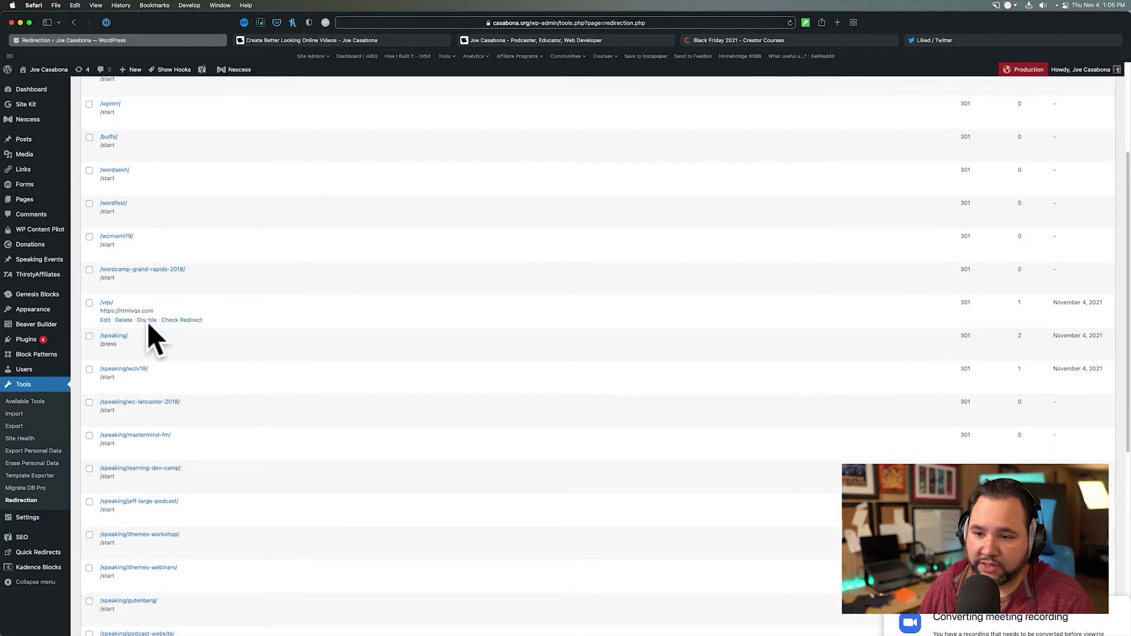
scroll(149, 328, down, 1)
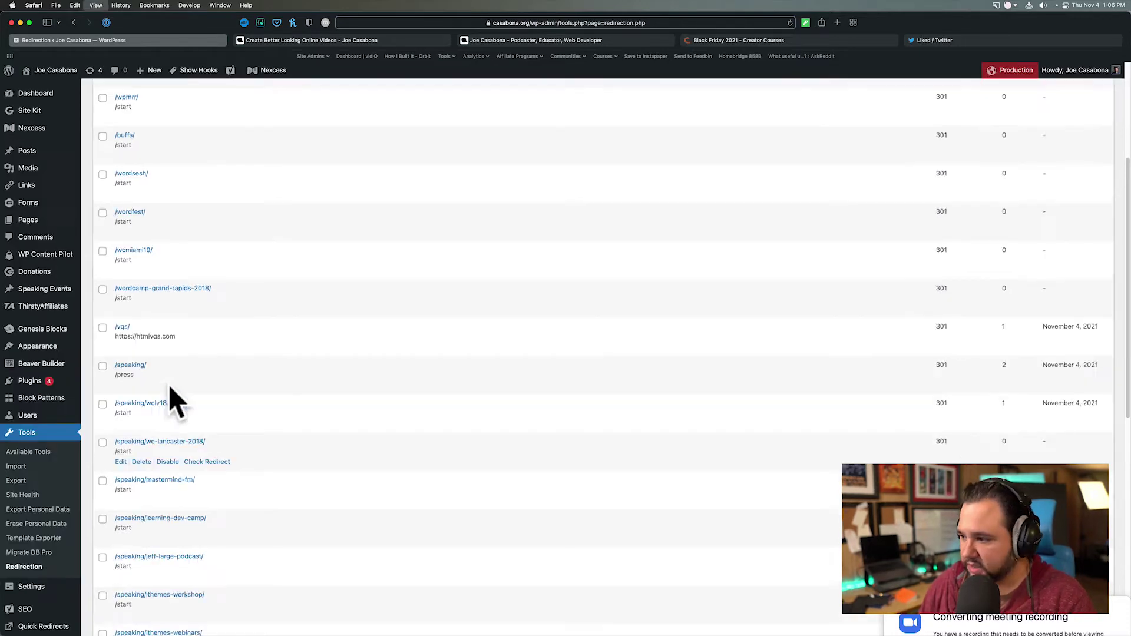
key(super+equal)
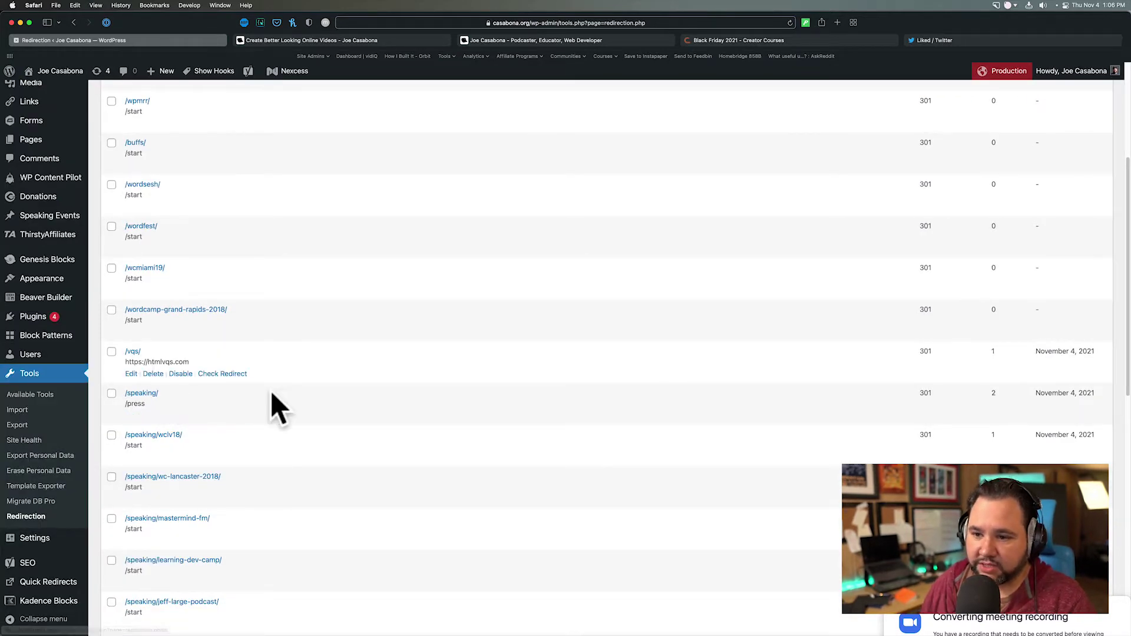
scroll(295, 424, down, 3)
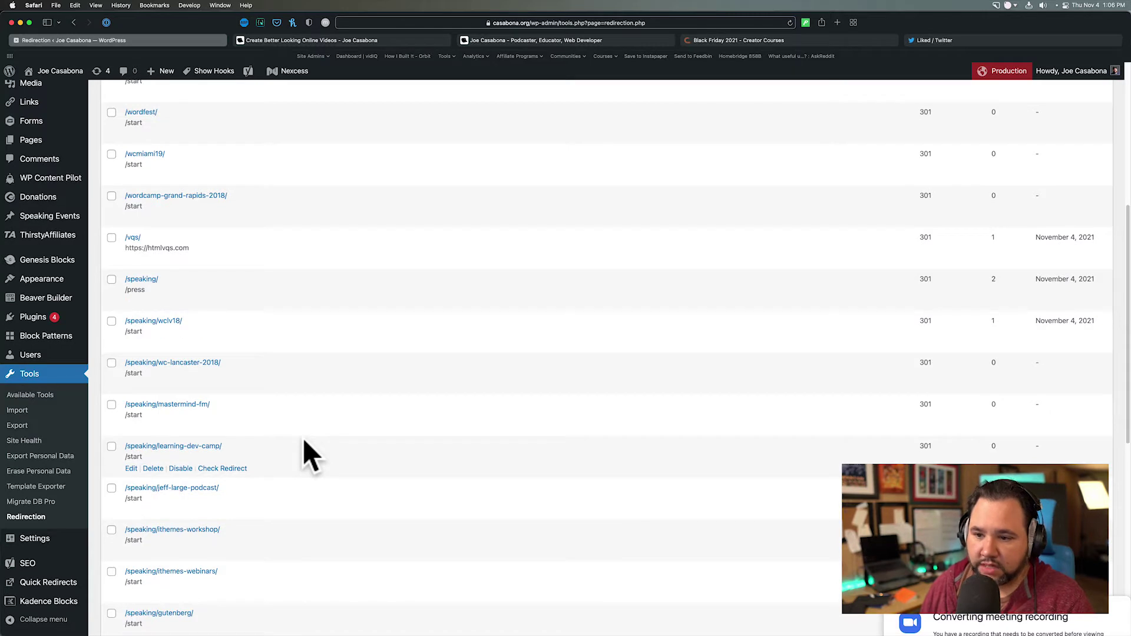
scroll(304, 442, down, 1)
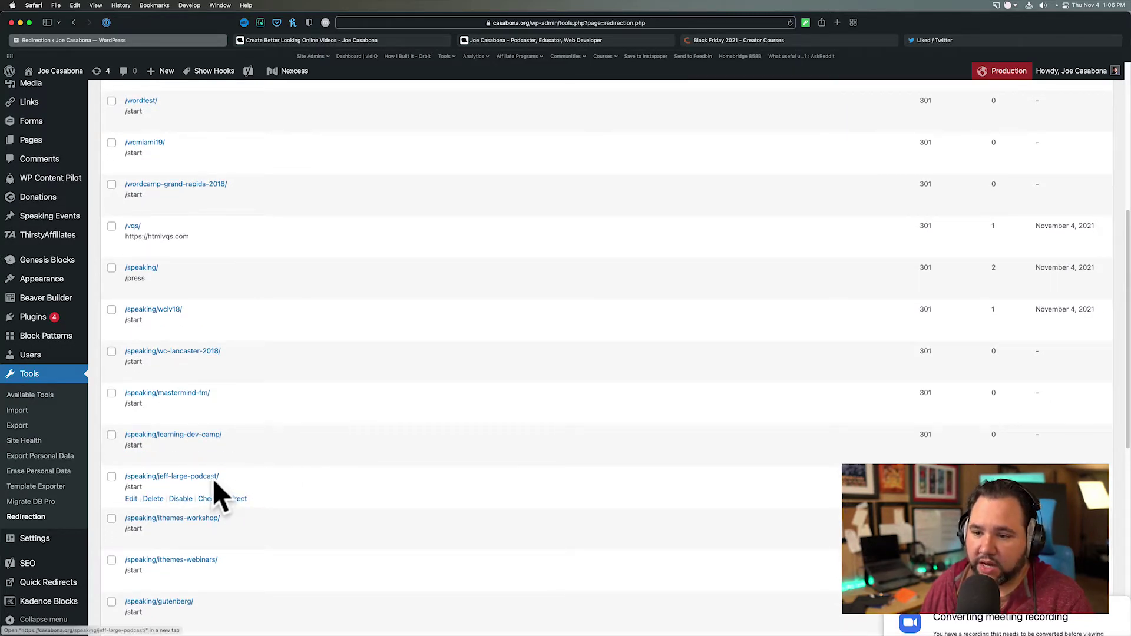
- Open the /speaking/jeff-large-podcast/ redirect in a new tab to view the Start page
super+click(186, 479)
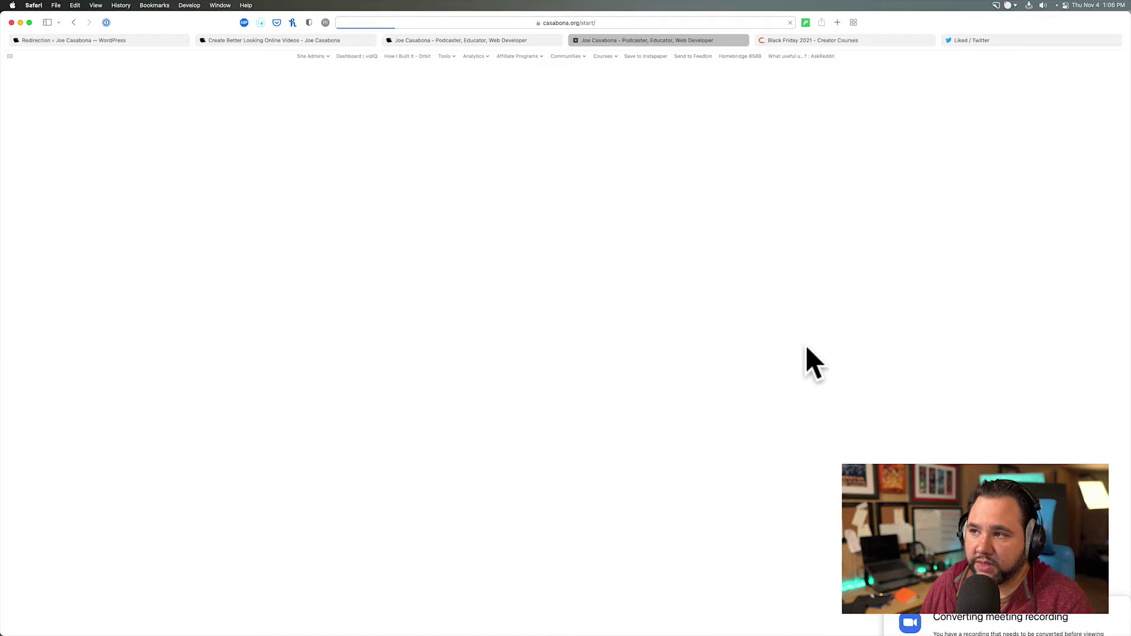
scroll(522, 450, down, 1)
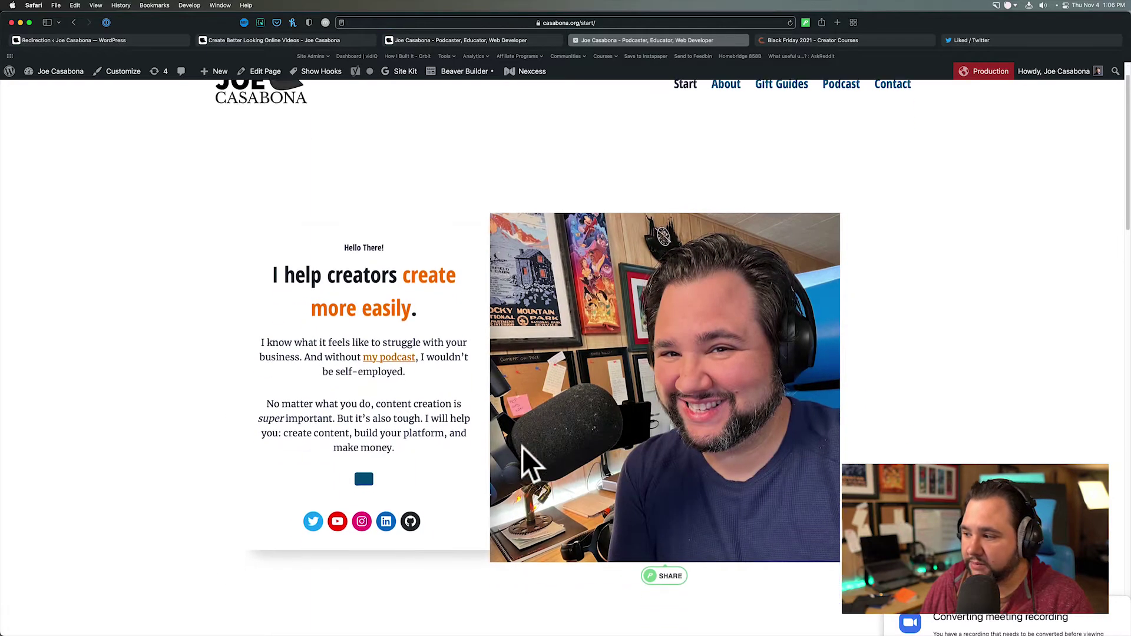
scroll(522, 450, down, 4)
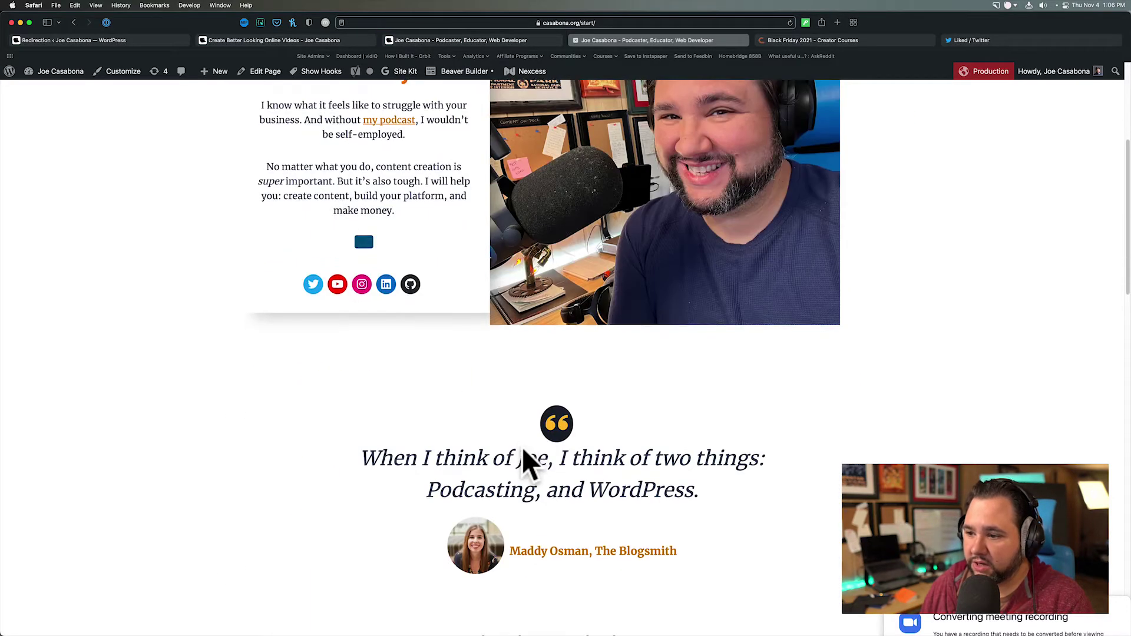
- Check the Let's Chat popup opens and closes, then scroll through the Start page
click(363, 247)
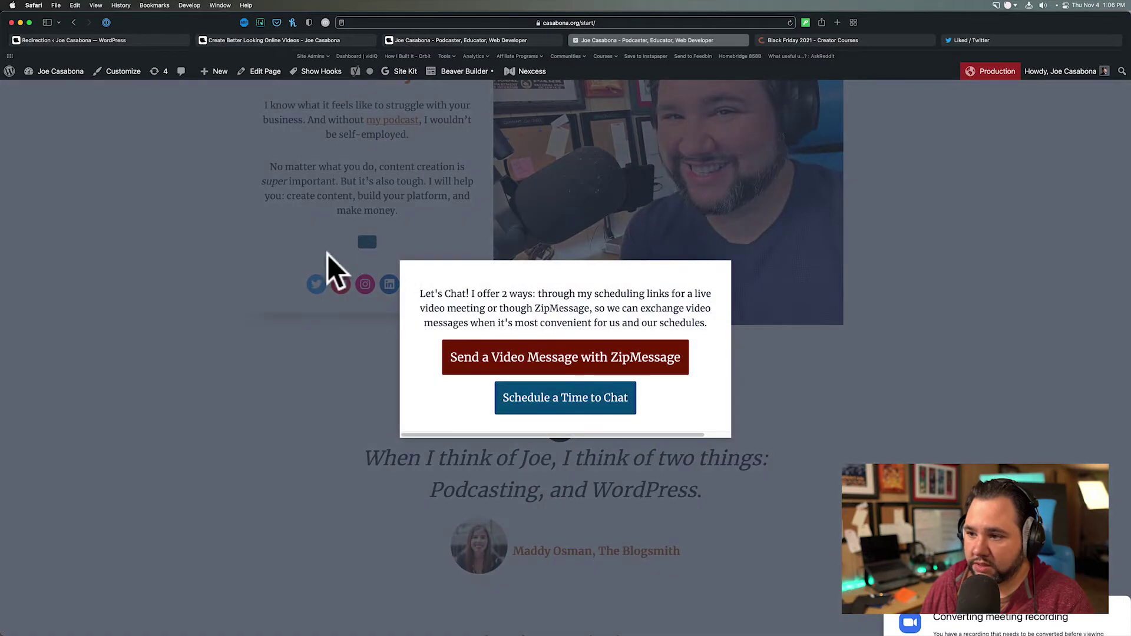
click(228, 347)
scroll(365, 412, down, 2)
scroll(366, 404, down, 9)
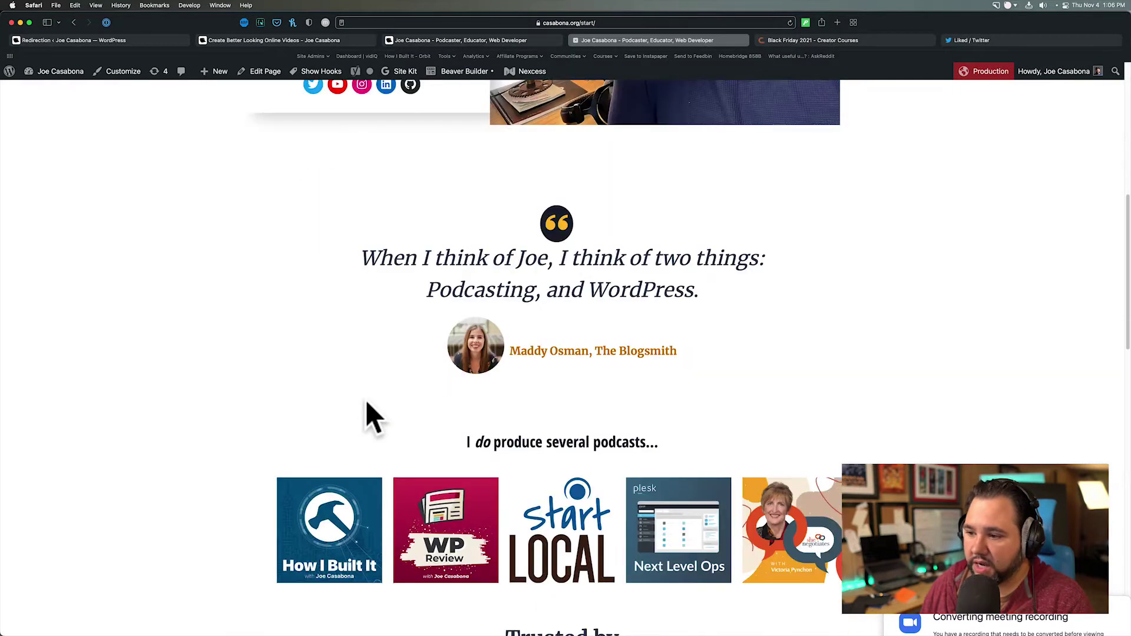
scroll(366, 405, down, 8)
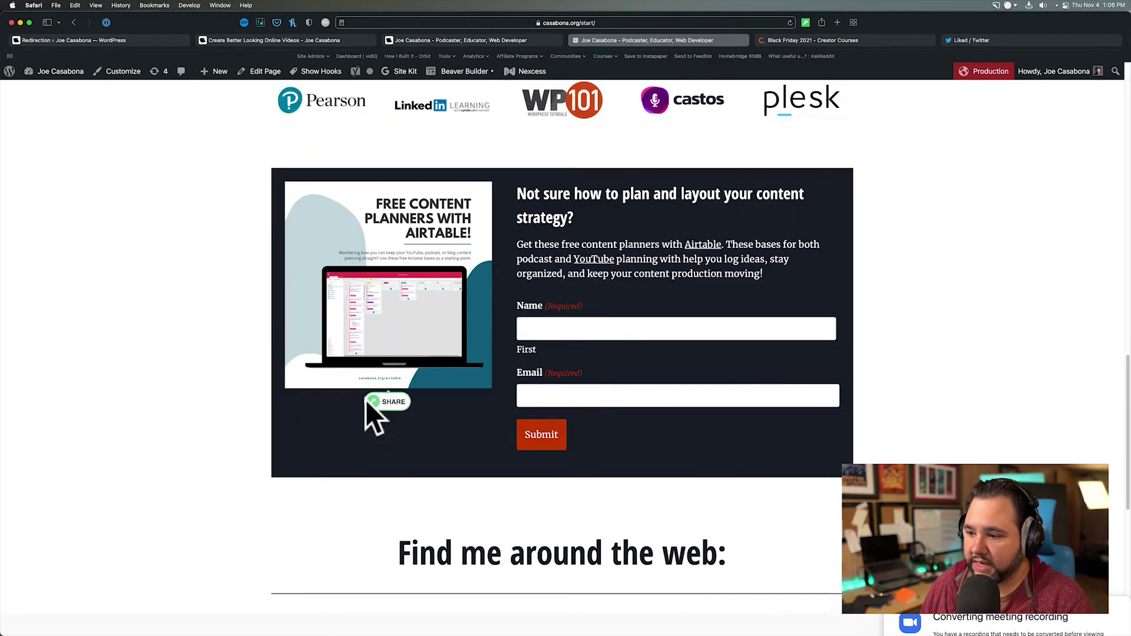
scroll(368, 407, down, 3)
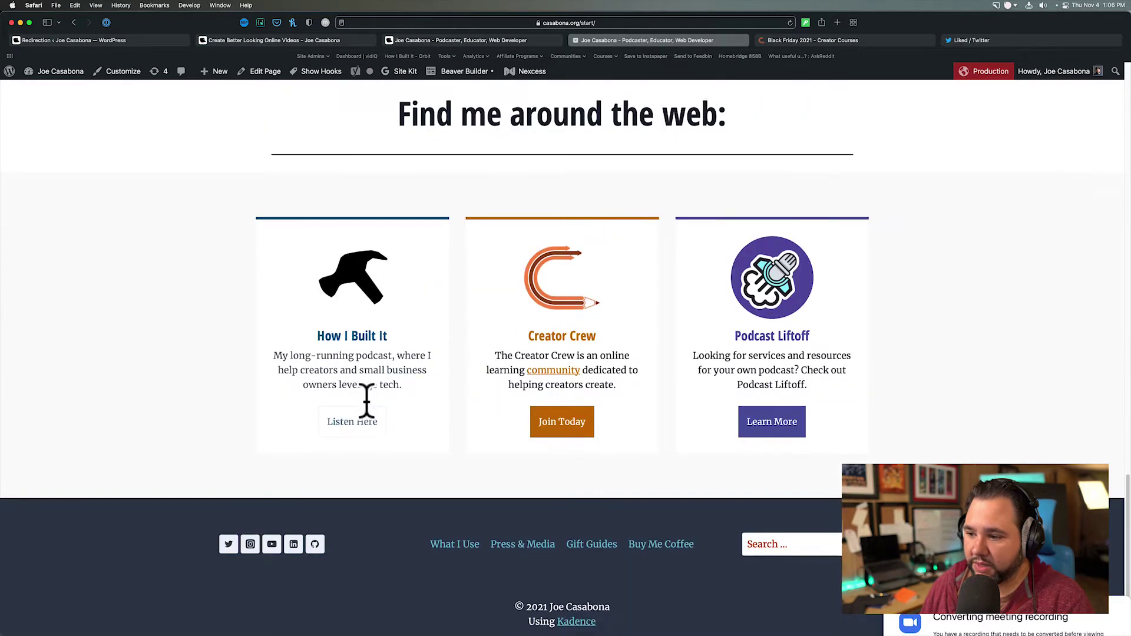
scroll(371, 416, up, 10)
scroll(372, 415, up, 12)
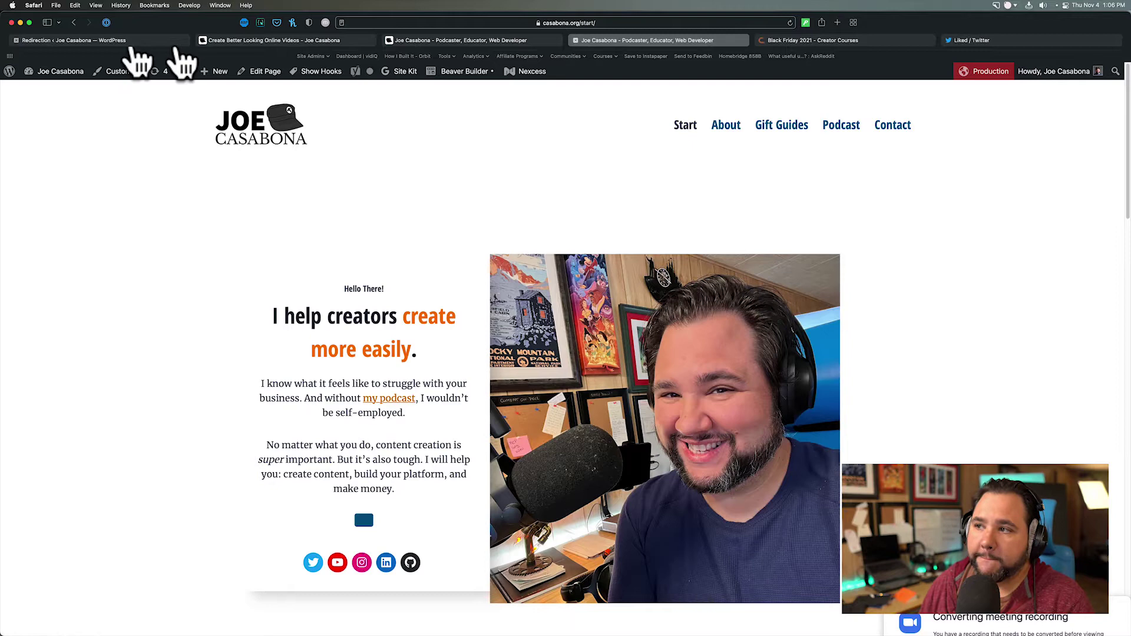
- Go from the live Start page through Gift Guides to the Work From Home gift guide
click(122, 41)
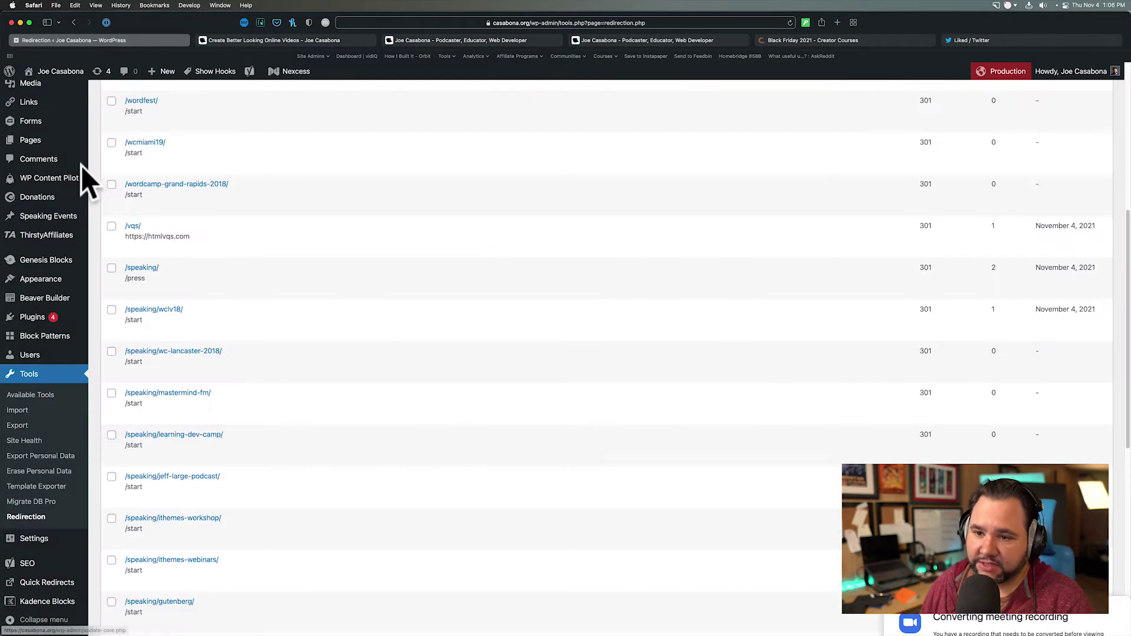
click(446, 41)
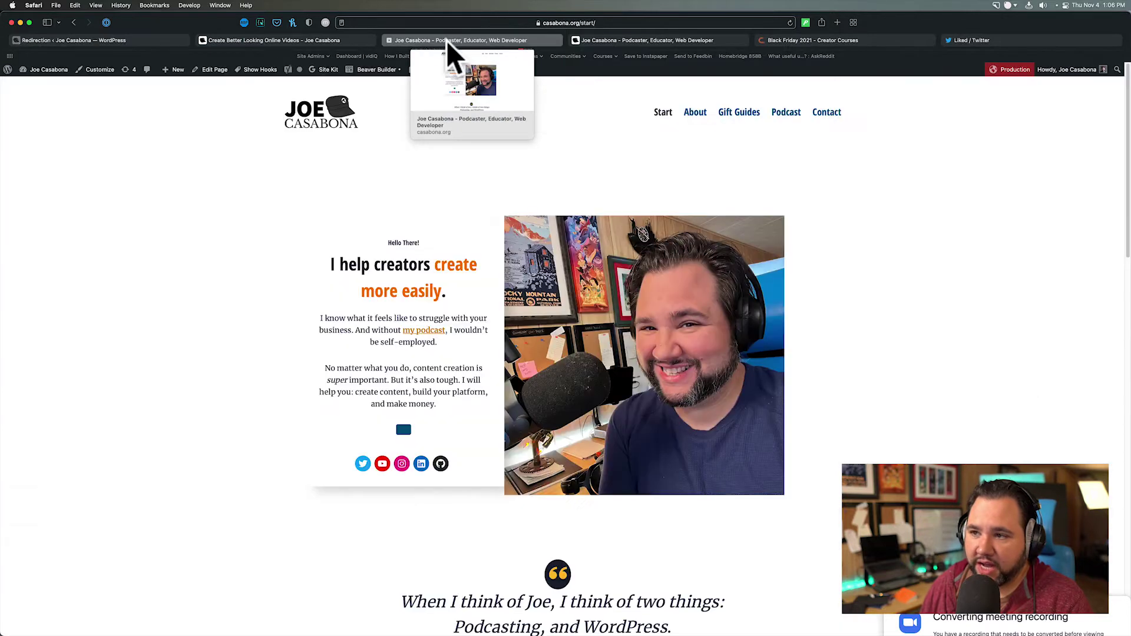
click(737, 113)
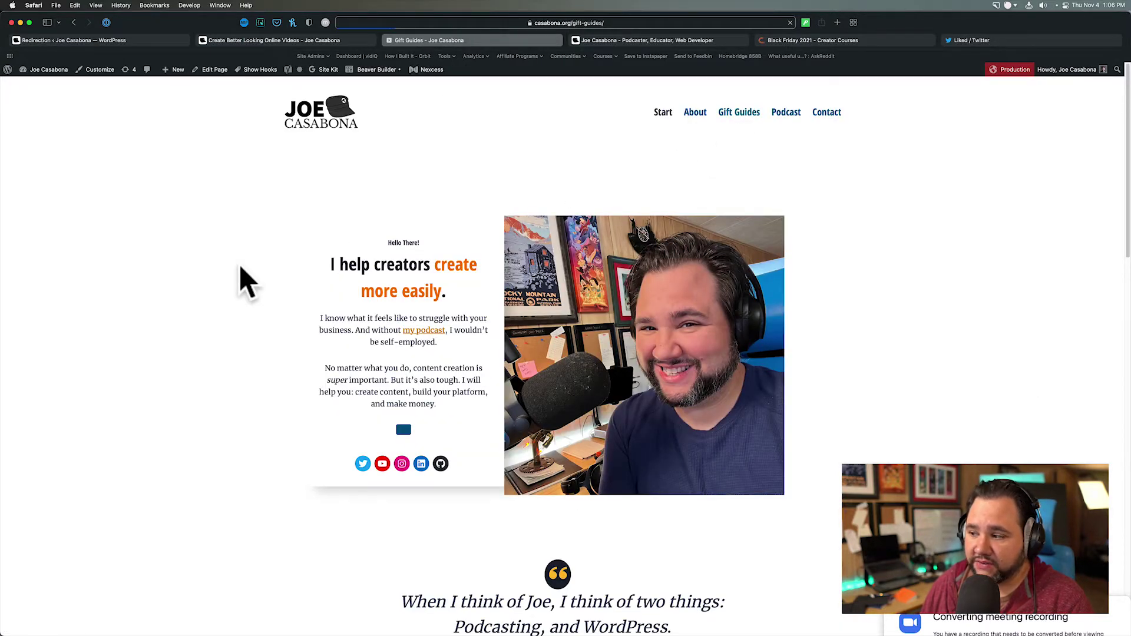
scroll(233, 295, down, 3)
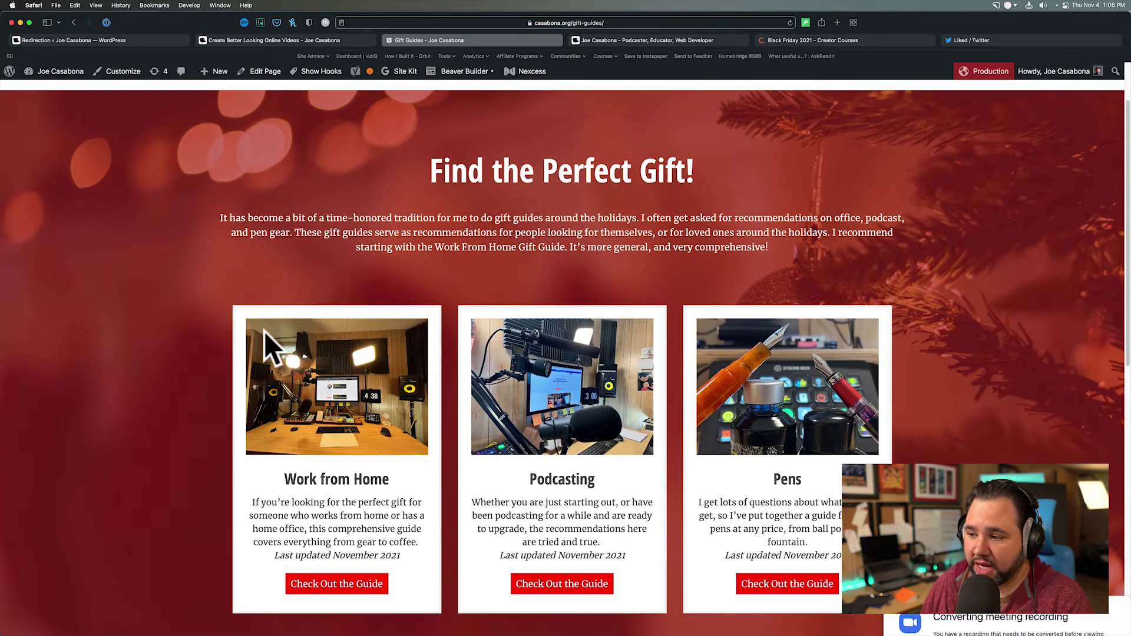
click(369, 581)
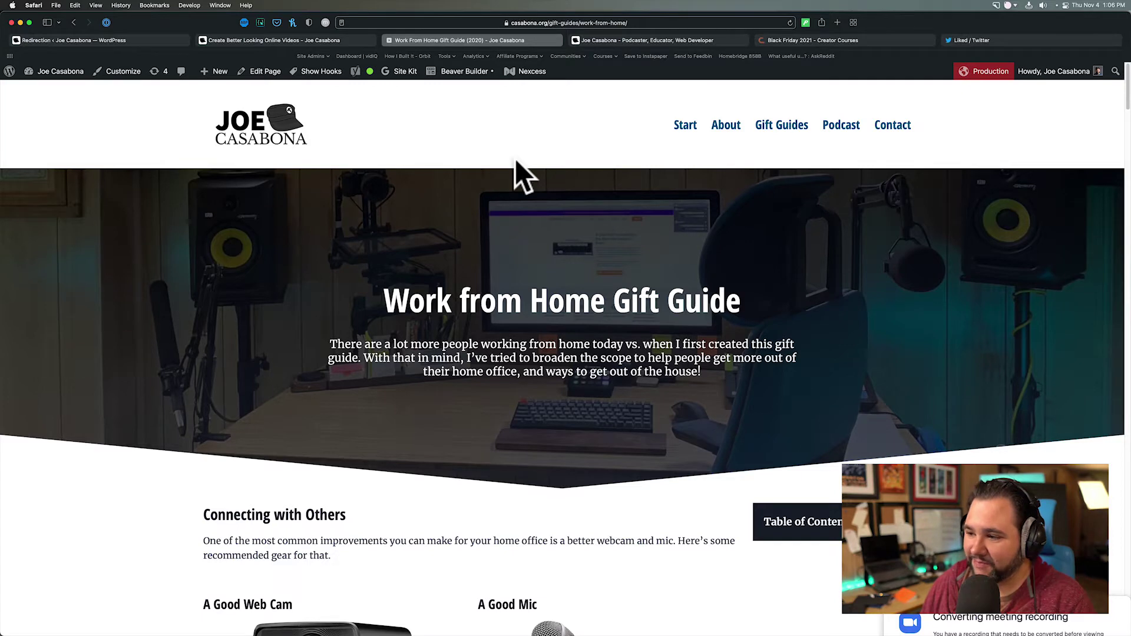
- Scroll through the Work From Home Gift Guide's webcam, mic, lighting and productivity sections
scroll(540, 226, down, 6)
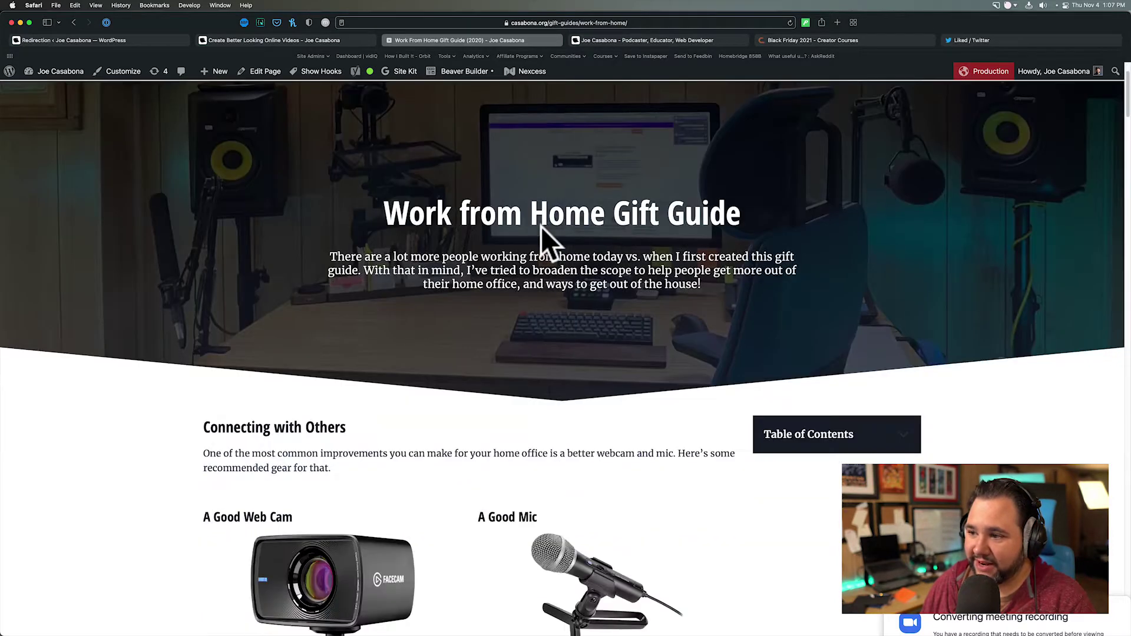
scroll(541, 226, down, 4)
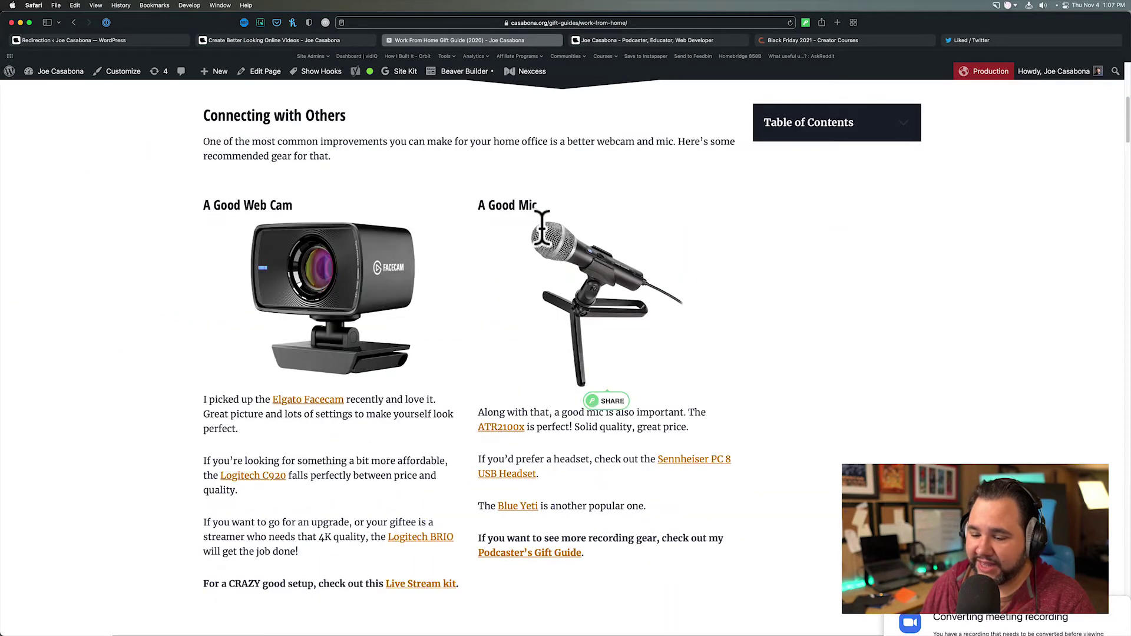
scroll(542, 231, down, 1)
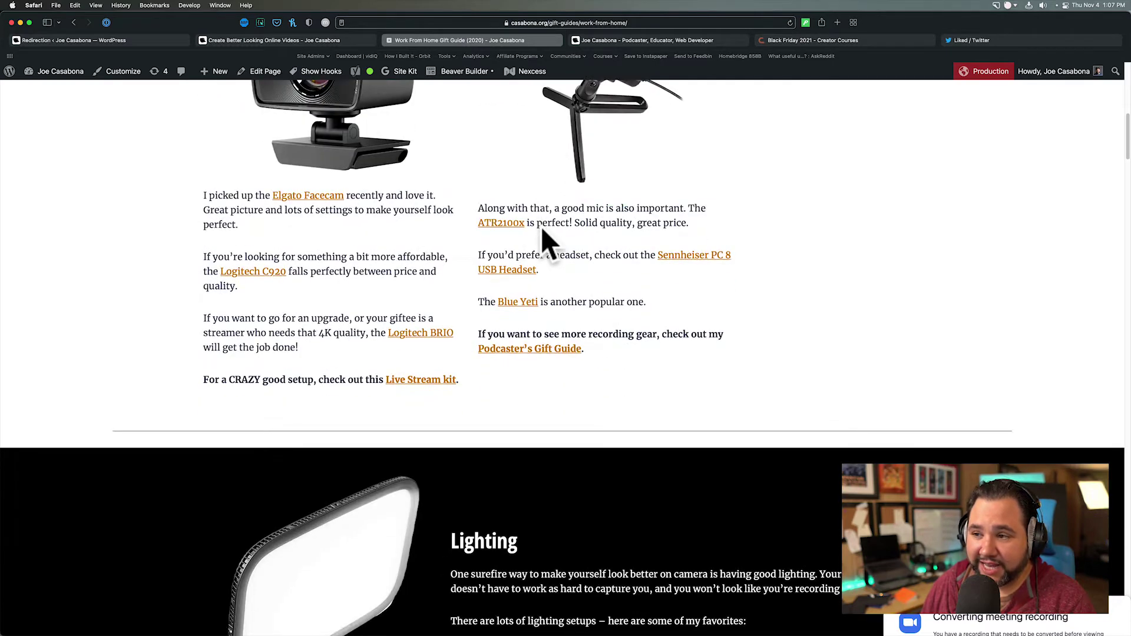
scroll(540, 227, up, 2)
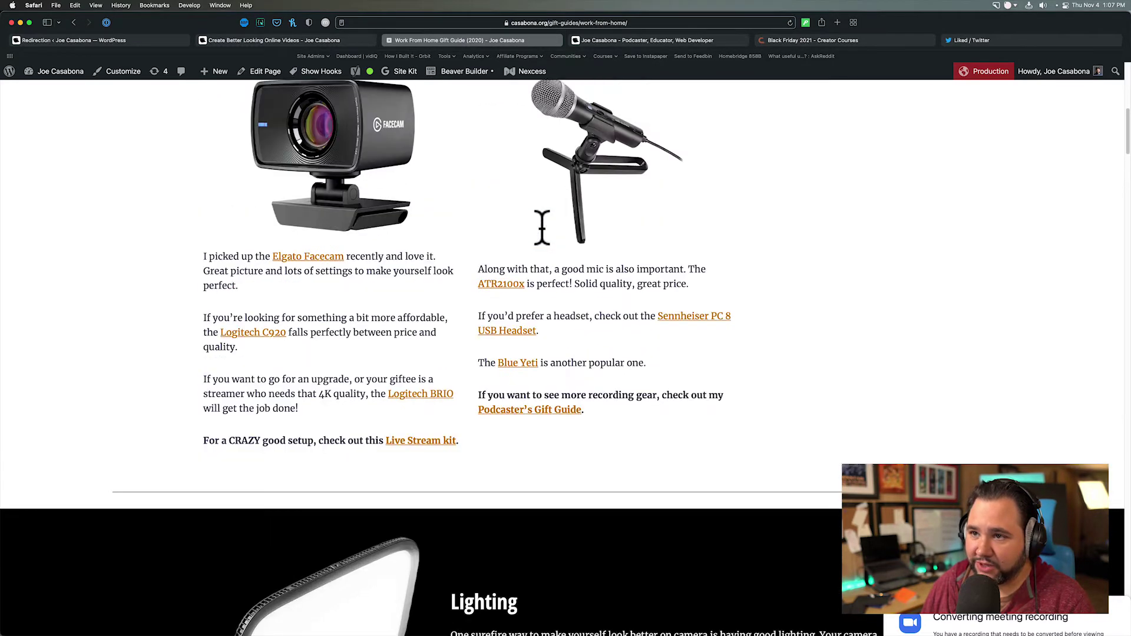
scroll(541, 226, up, 3)
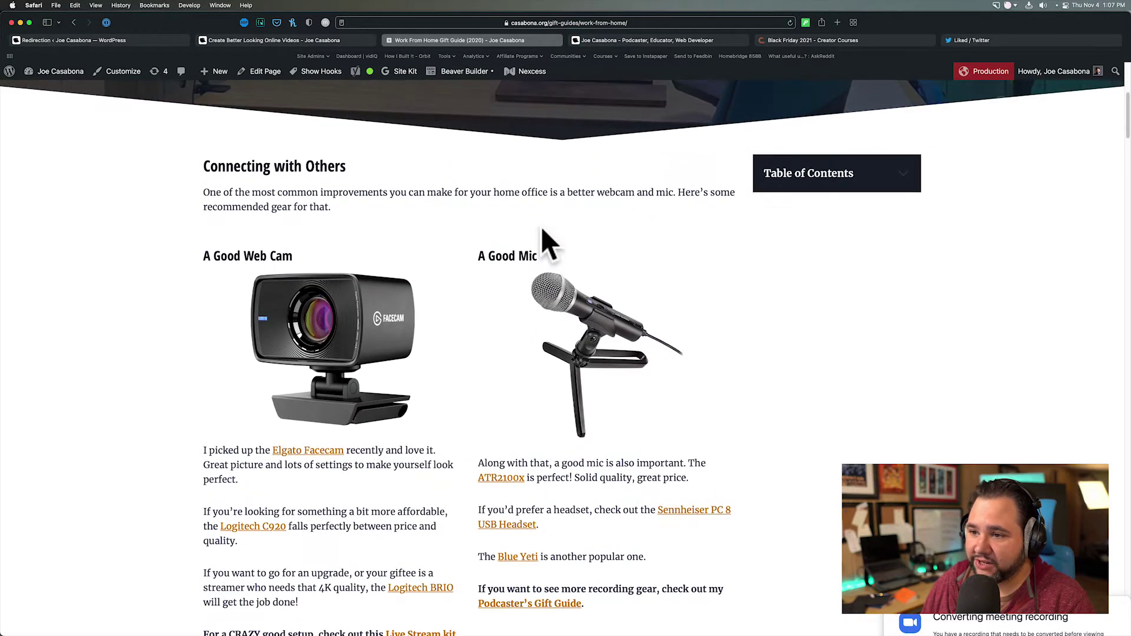
scroll(541, 226, down, 5)
scroll(541, 226, down, 6)
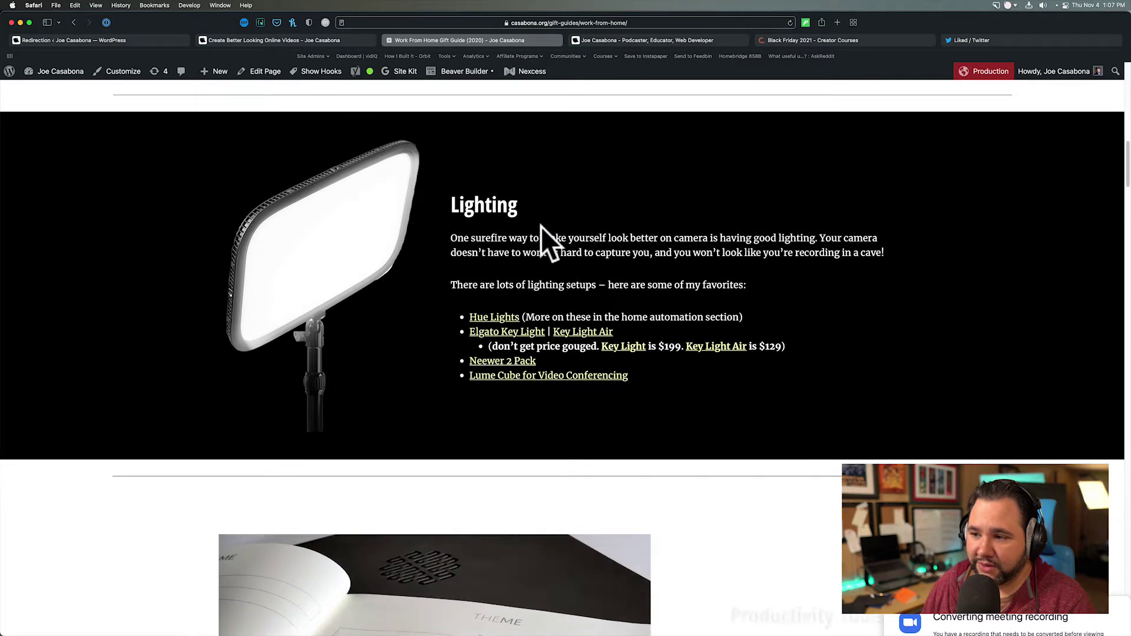
scroll(540, 228, down, 5)
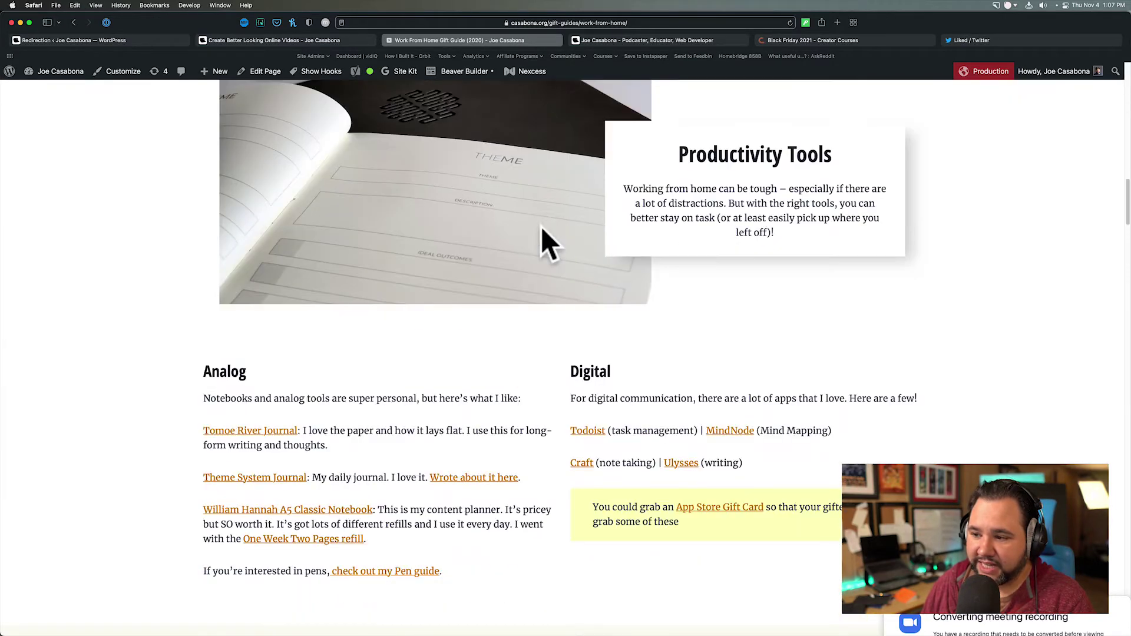
scroll(543, 231, down, 8)
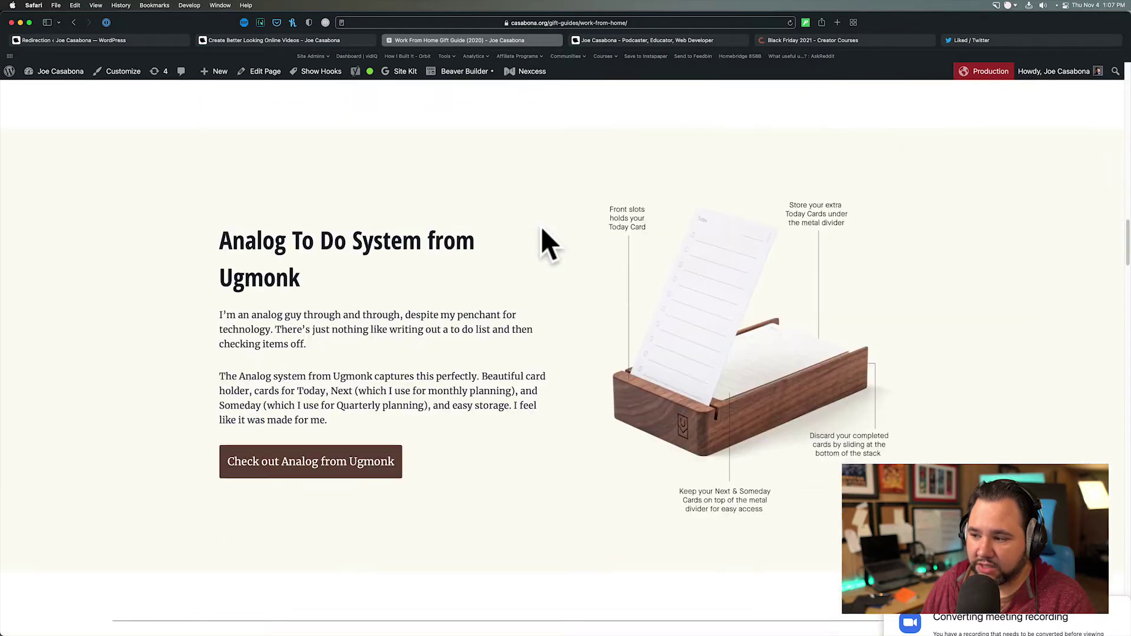
scroll(542, 231, down, 4)
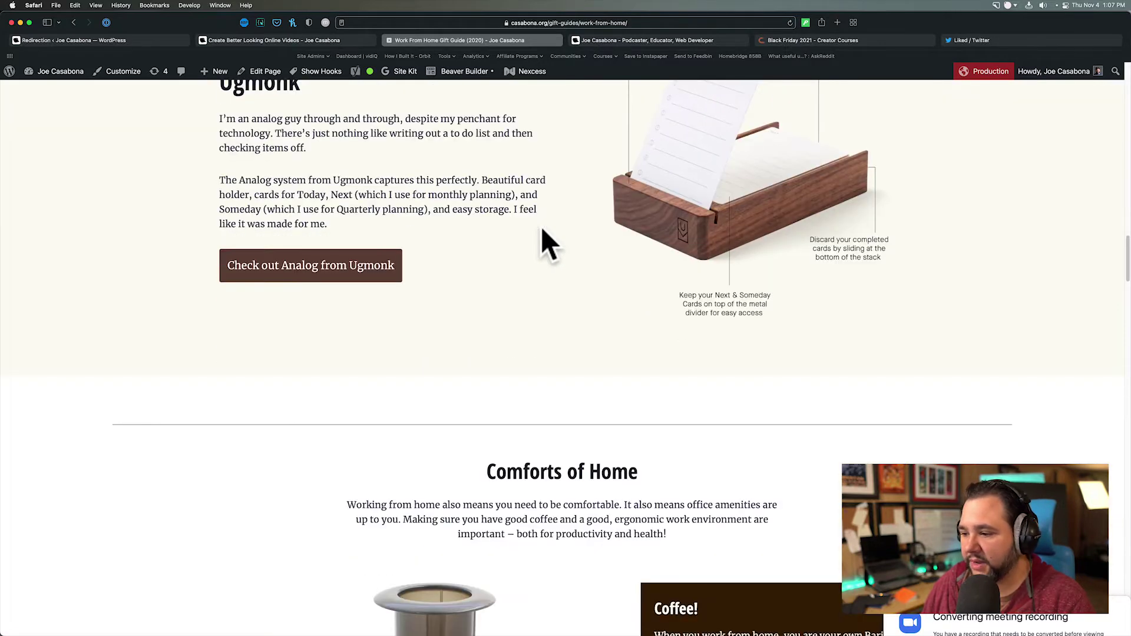
scroll(542, 231, down, 2)
scroll(543, 231, up, 15)
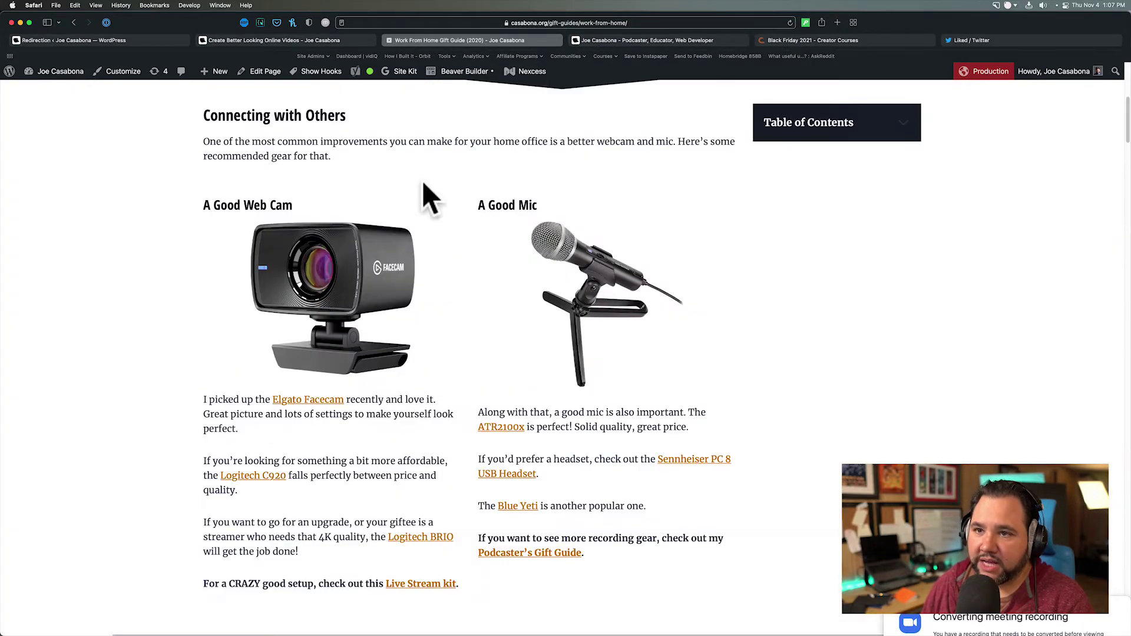
- Return to the admin and open All Posts, listing all 1,341 posts
click(104, 41)
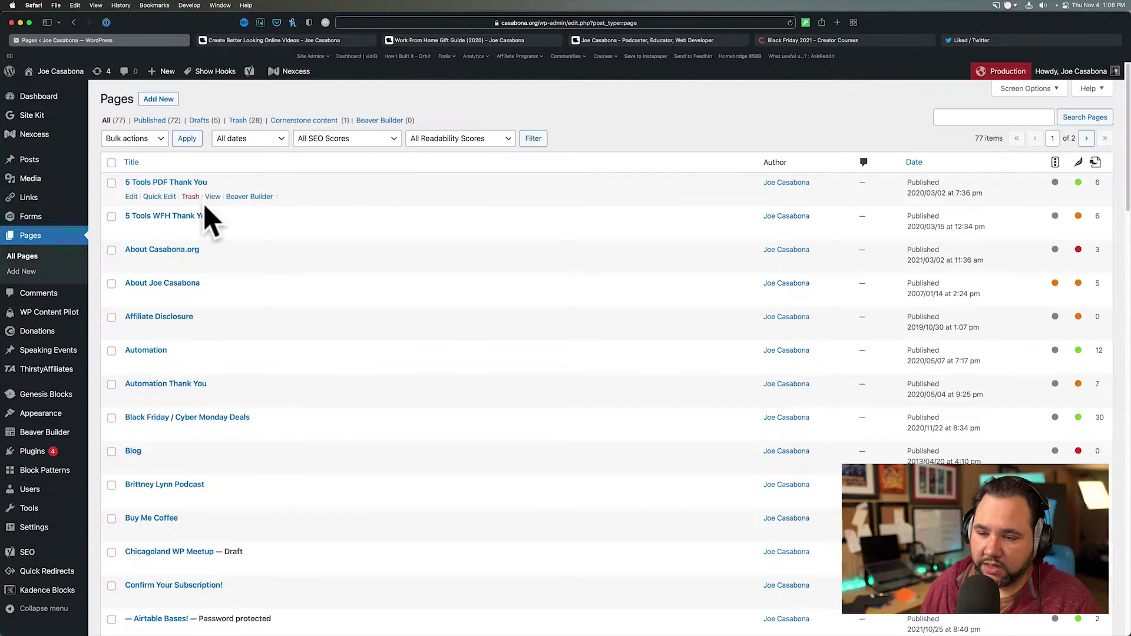
click(46, 165)
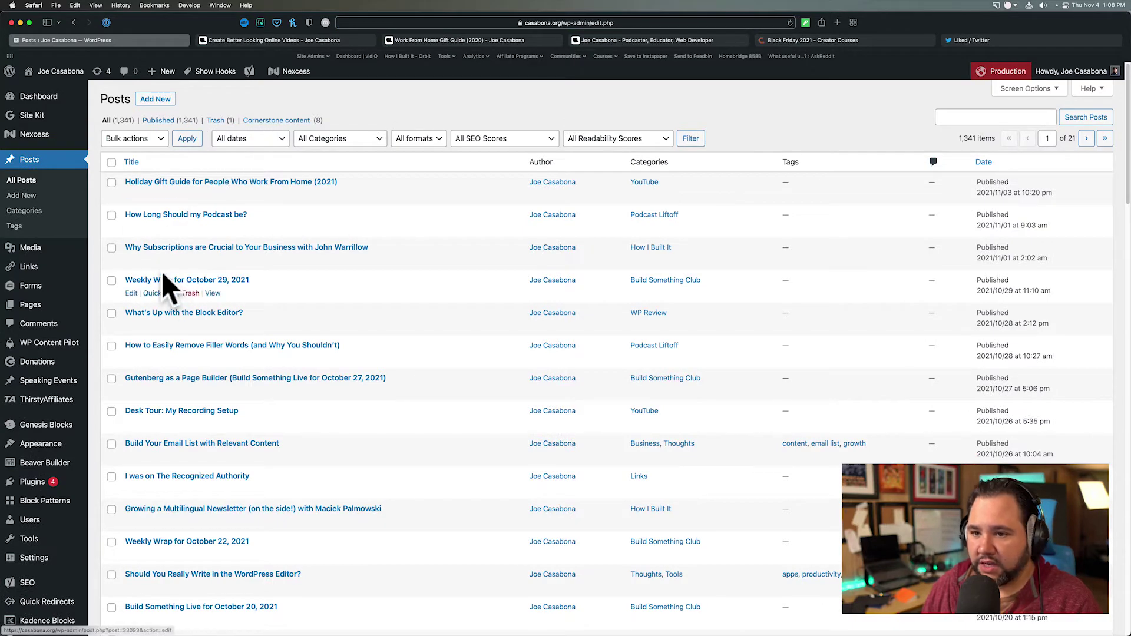
mouse_move(82, 310)
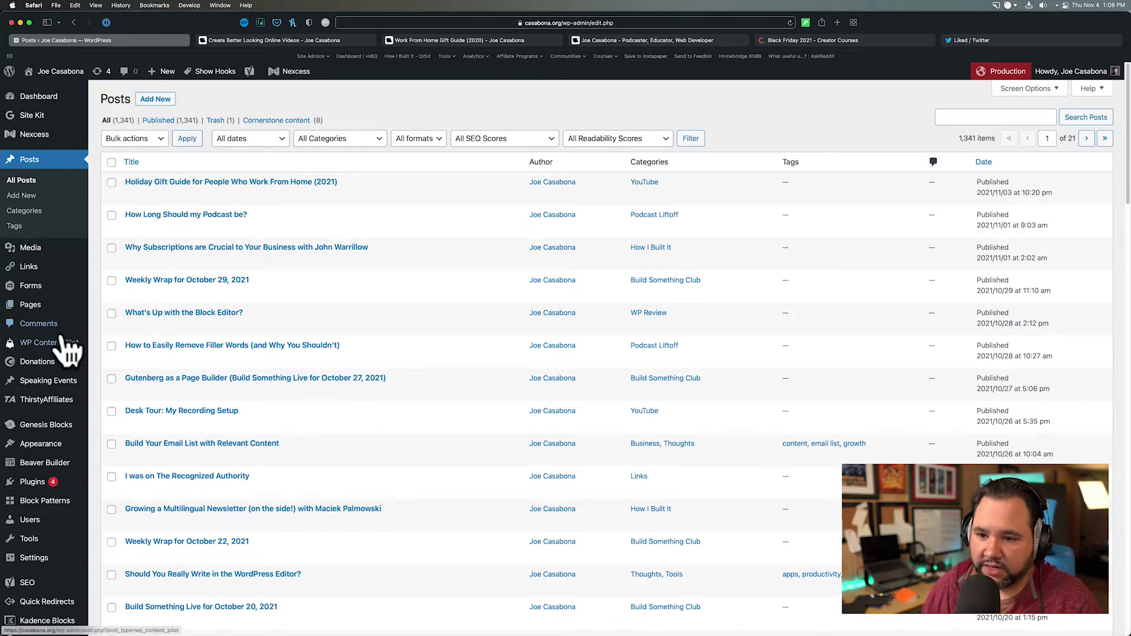
scroll(53, 330, down, 3)
mouse_move(44, 564)
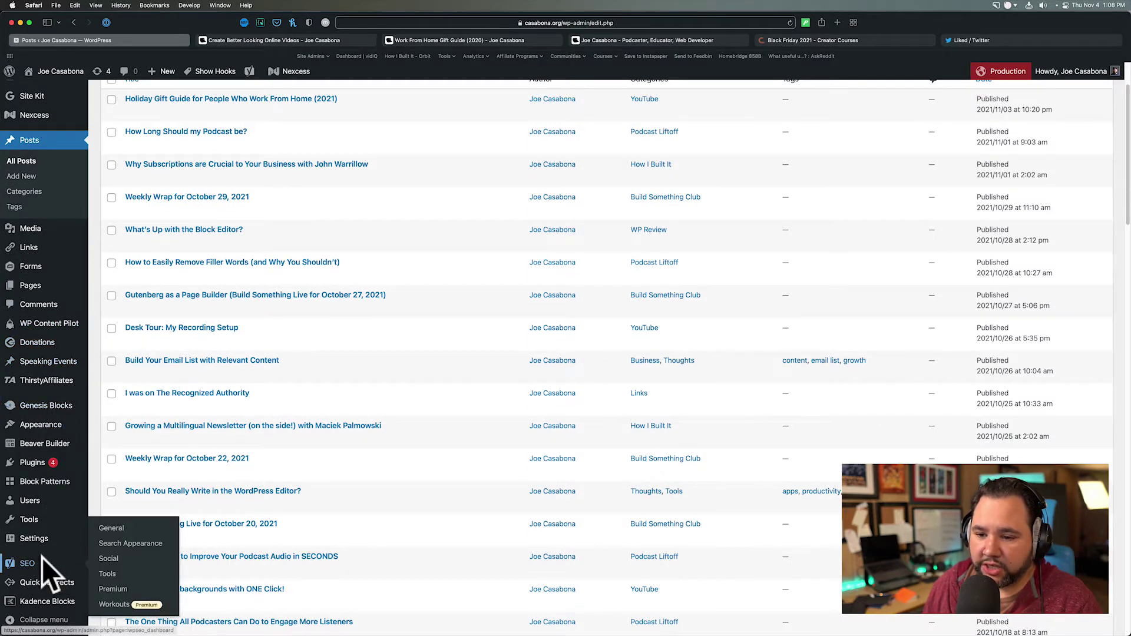
mouse_move(270, 341)
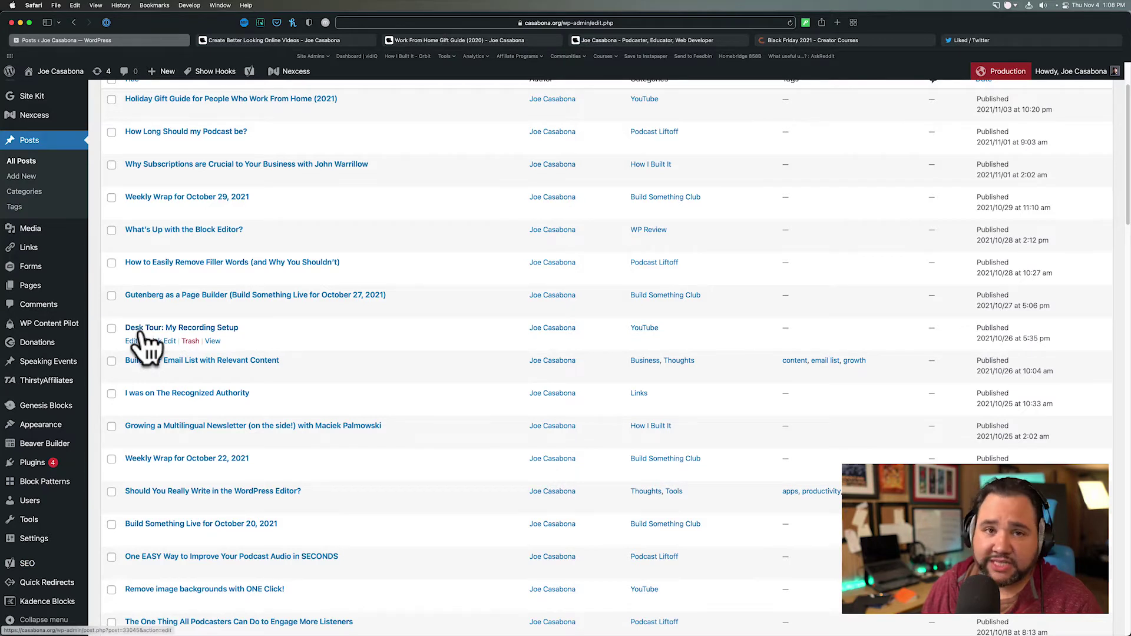
- Open Beaver Builder > Templates and open the Event Landing template's view in a new tab
mouse_move(30, 451)
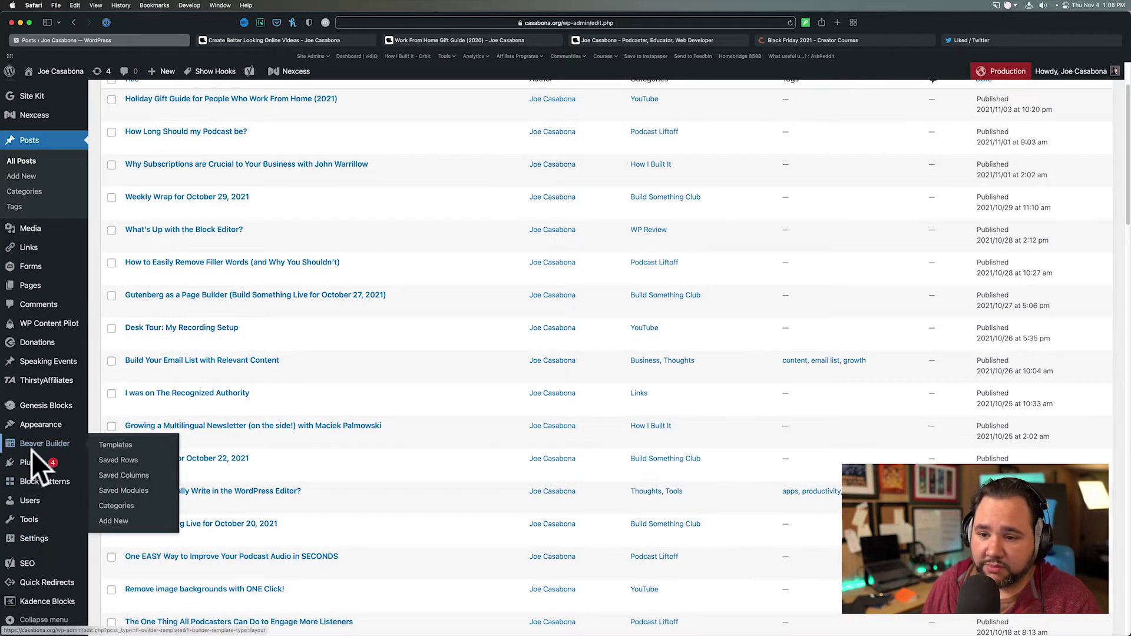
click(121, 449)
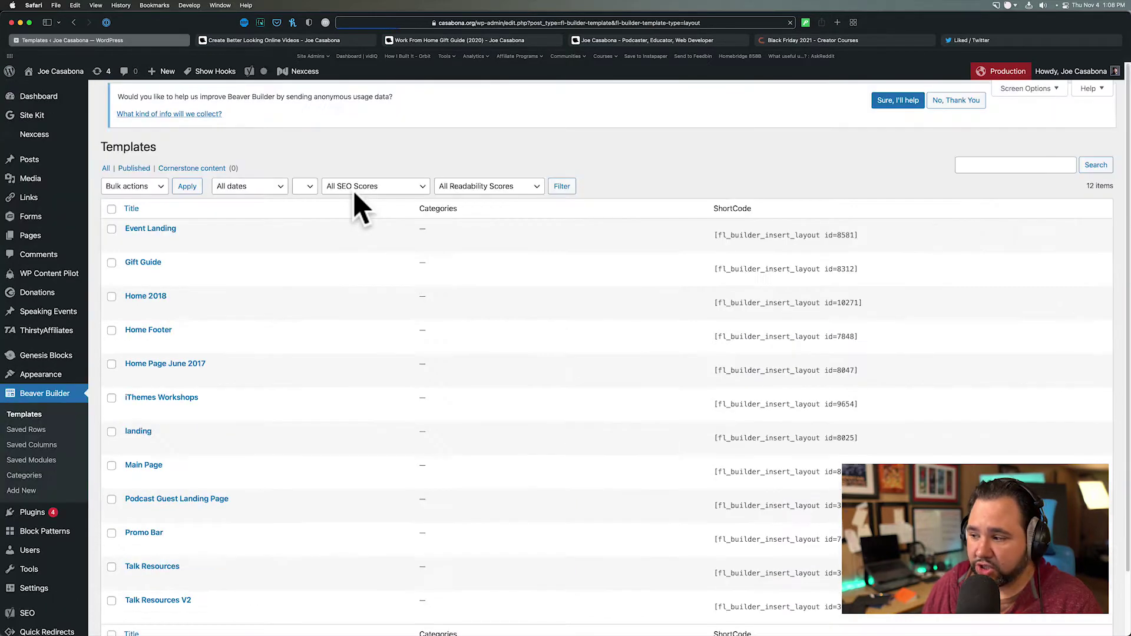
mouse_move(183, 246)
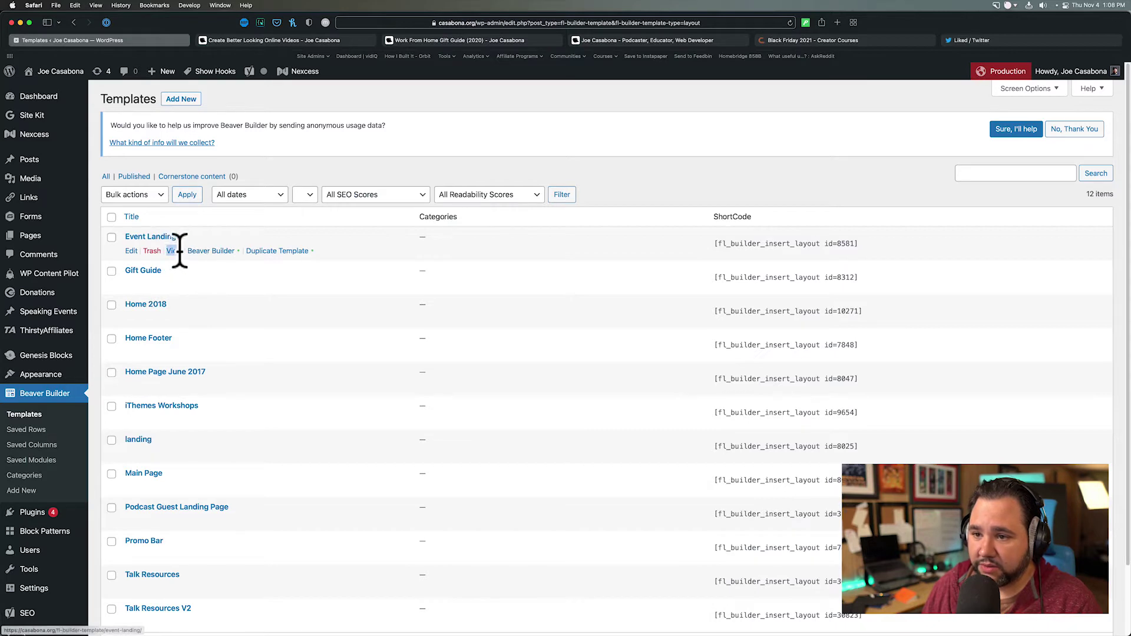
right_click(176, 250)
click(189, 254)
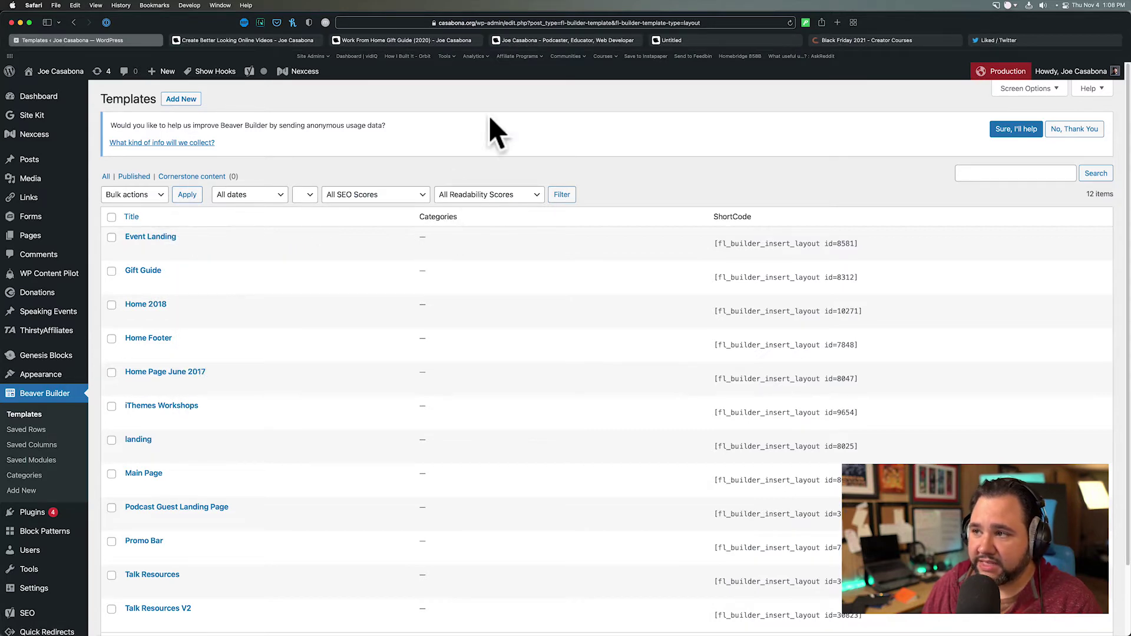
- Scroll through the live Event Landing page, then return to the Templates list
click(716, 41)
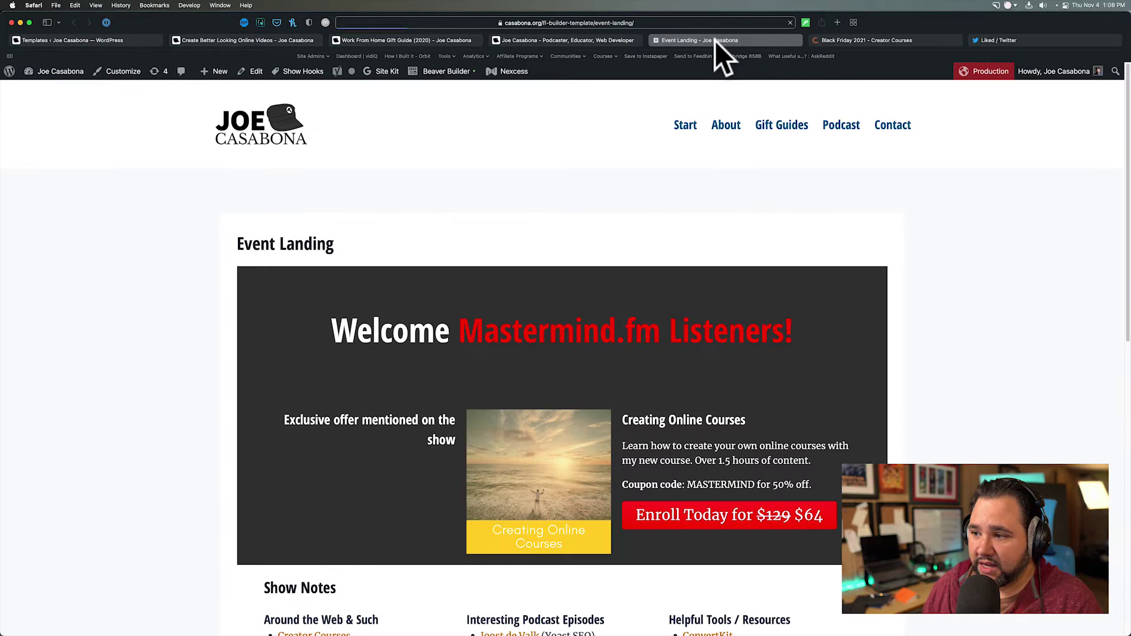
scroll(448, 277, down, 3)
scroll(437, 306, down, 10)
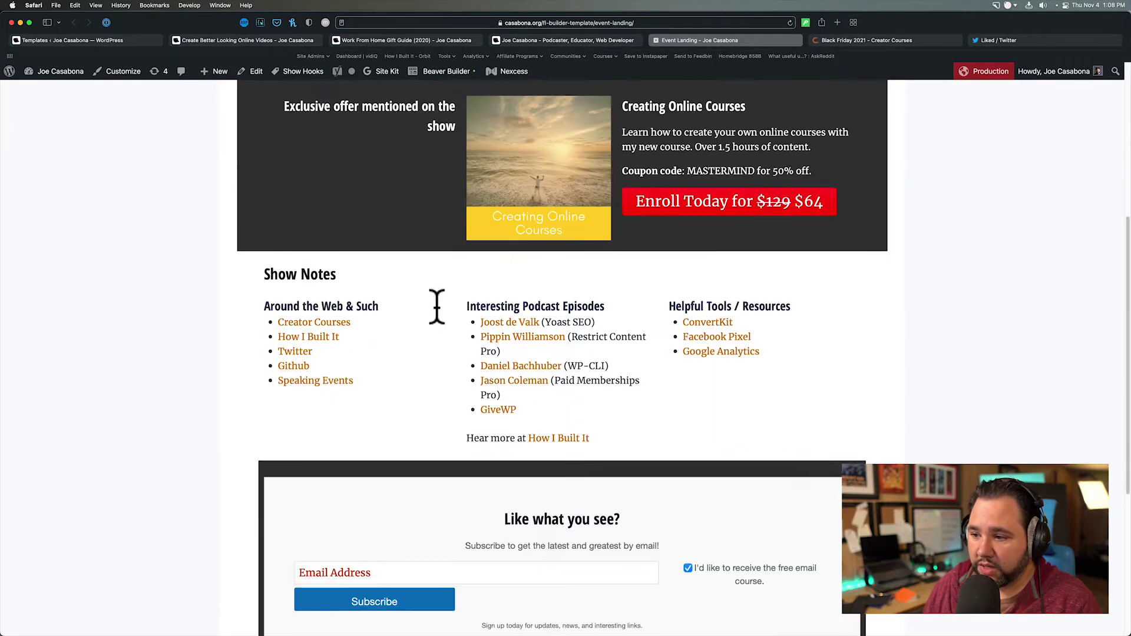
scroll(442, 321, up, 5)
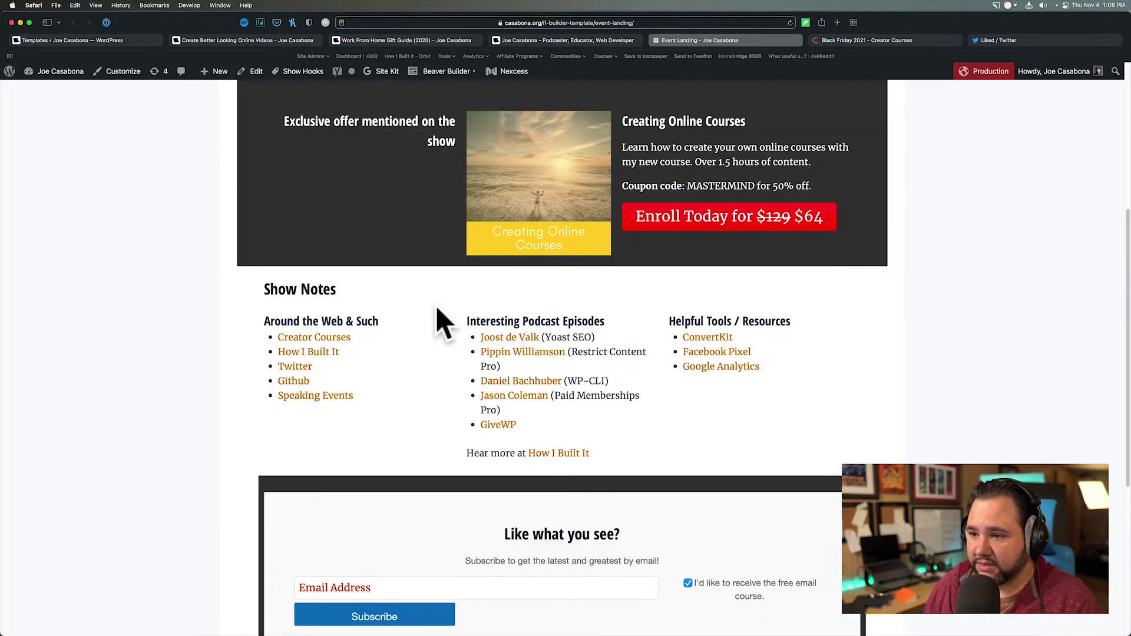
scroll(437, 310, up, 5)
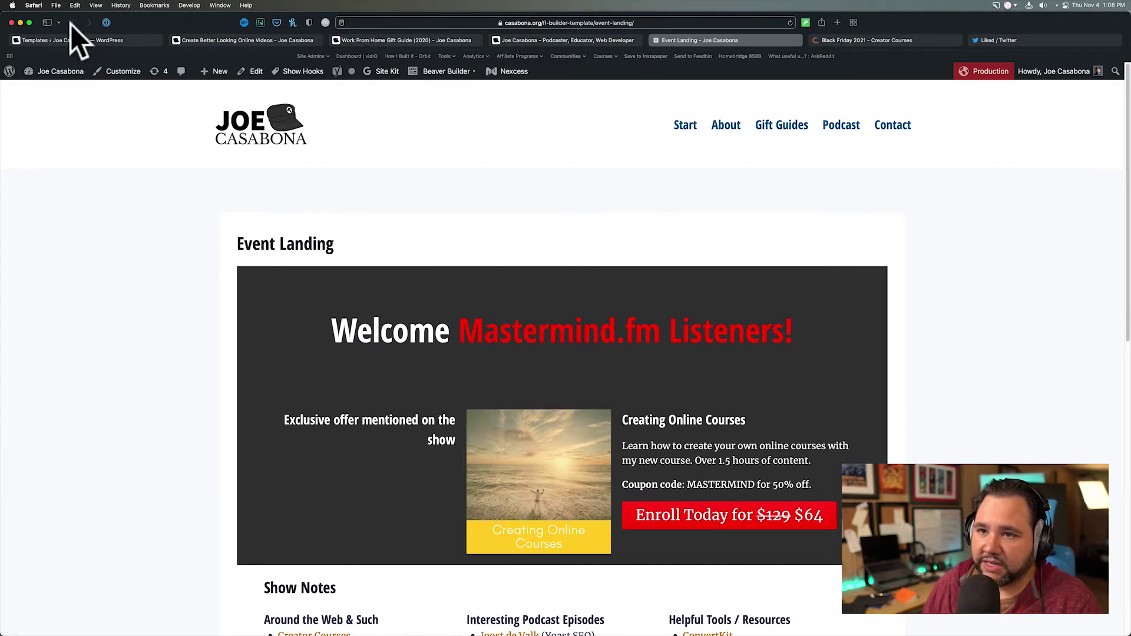
click(69, 41)
- Open Beaver Builder's Saved Rows list of 23 items with their shortcodes
scroll(151, 330, down, 3)
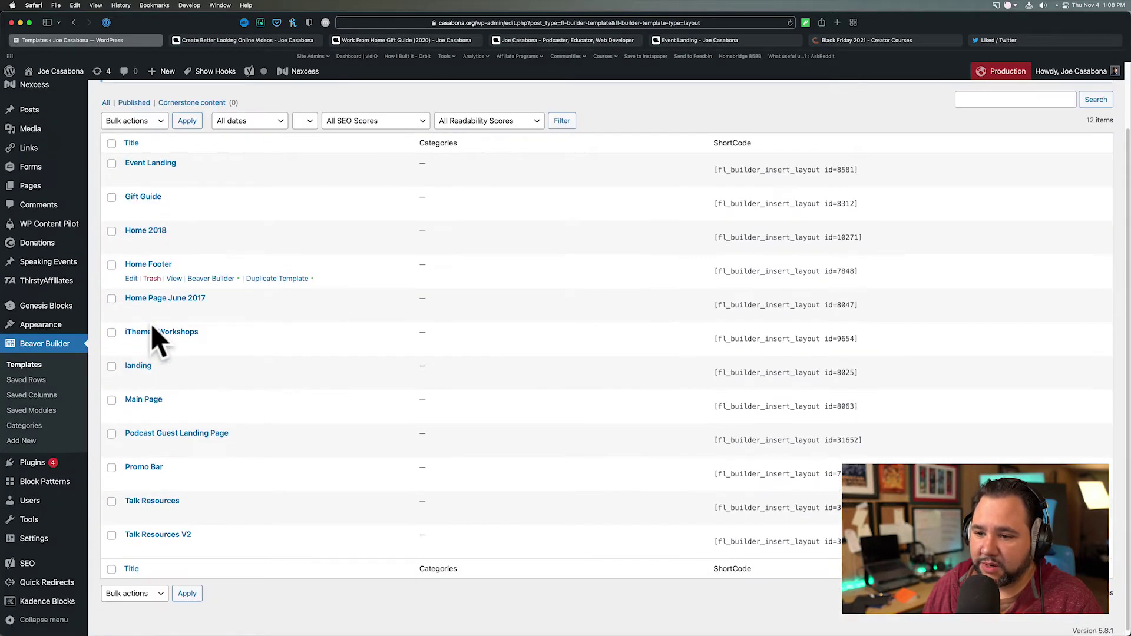
scroll(150, 333, up, 2)
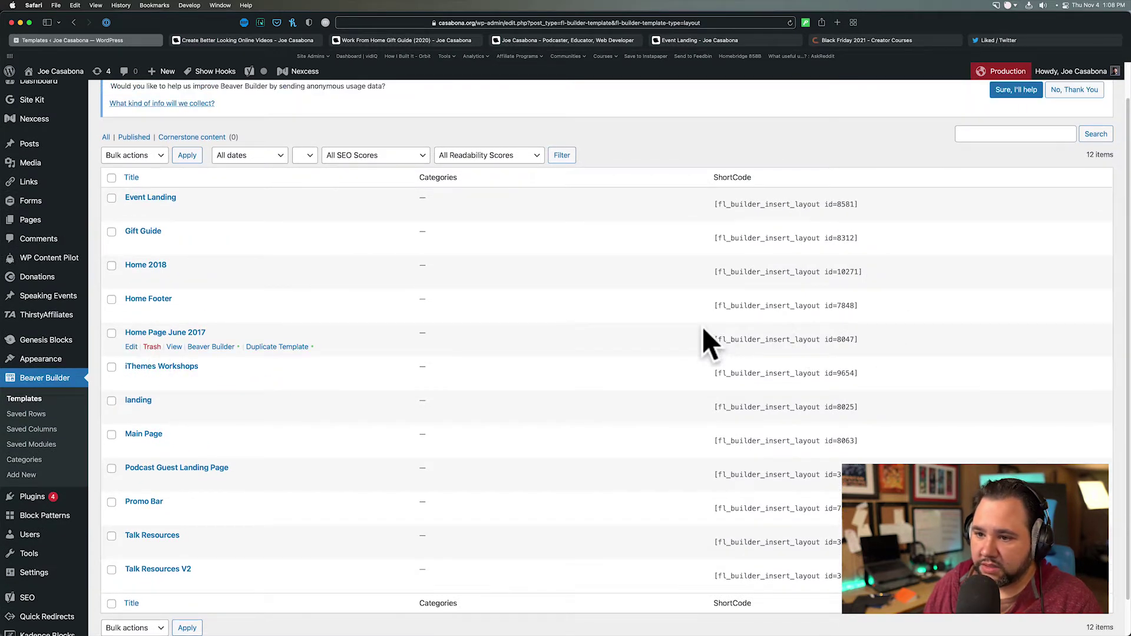
scroll(704, 331, down, 1)
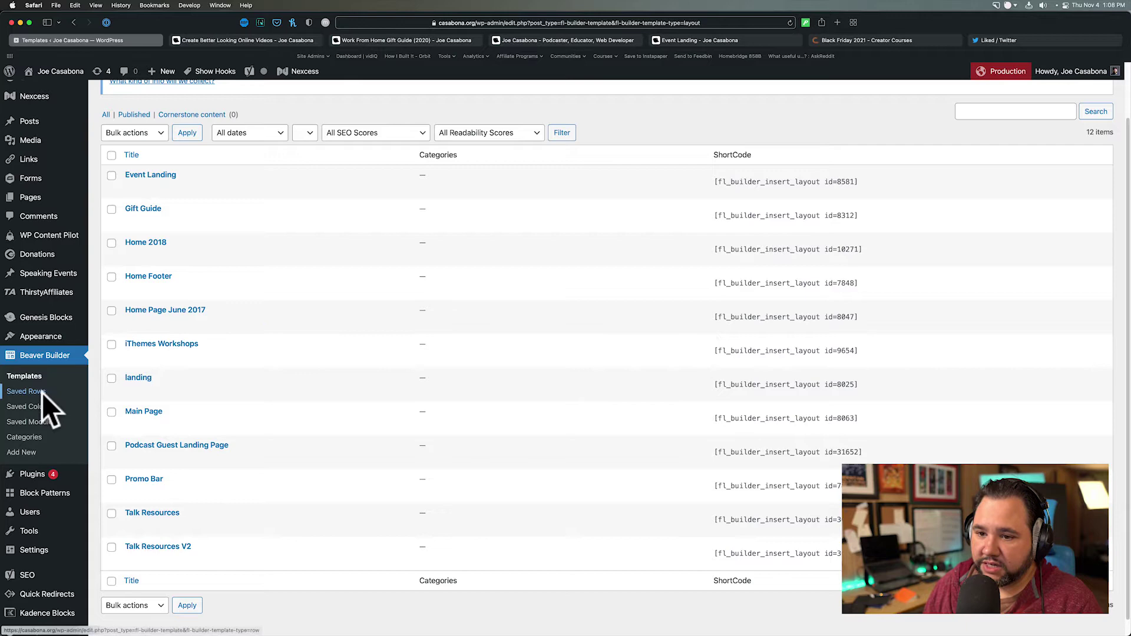
click(41, 392)
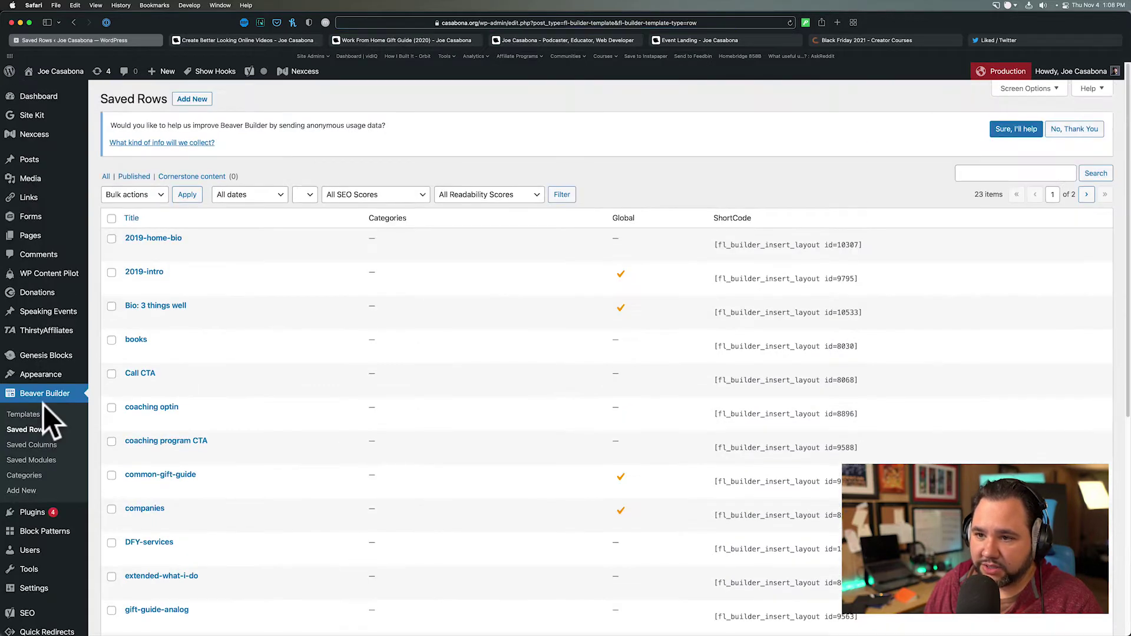
scroll(44, 404, down, 2)
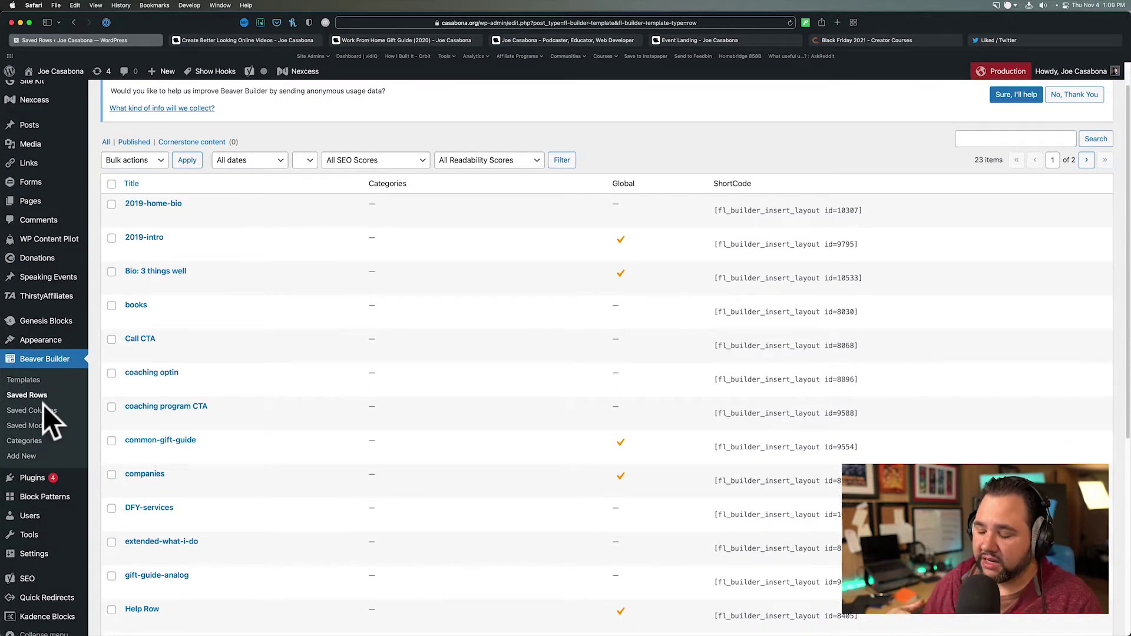
scroll(42, 406, down, 1)
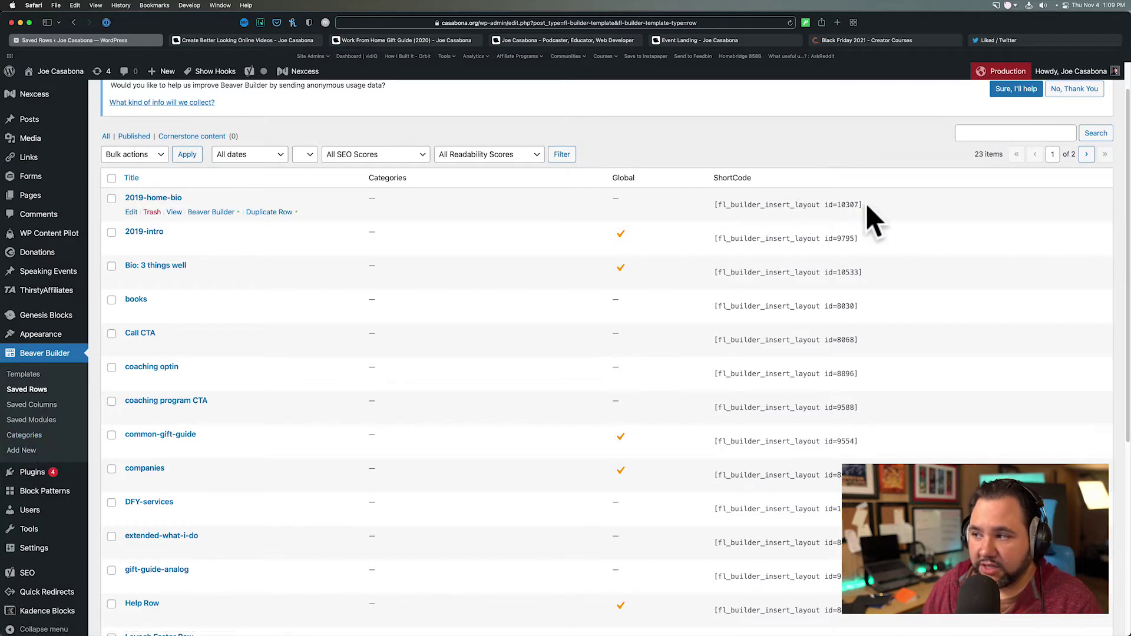
- Copy the 2019-home-bio and 2019-intro insert-layout shortcodes
drag(862, 204, 760, 205)
key(super+x)
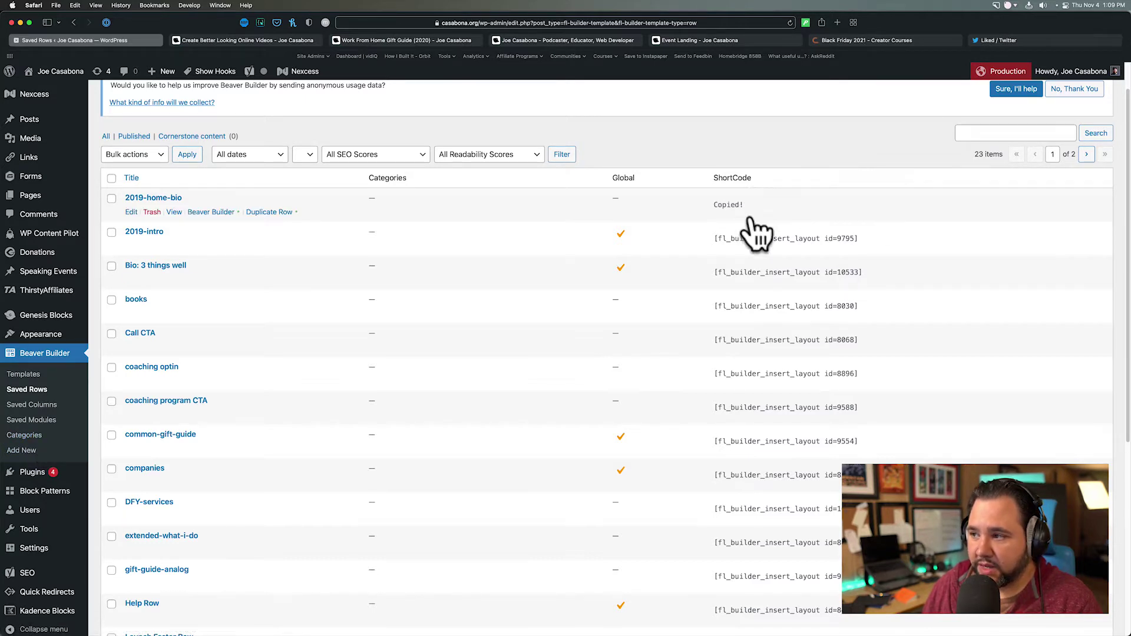
drag(718, 238, 820, 238)
key(super+x)
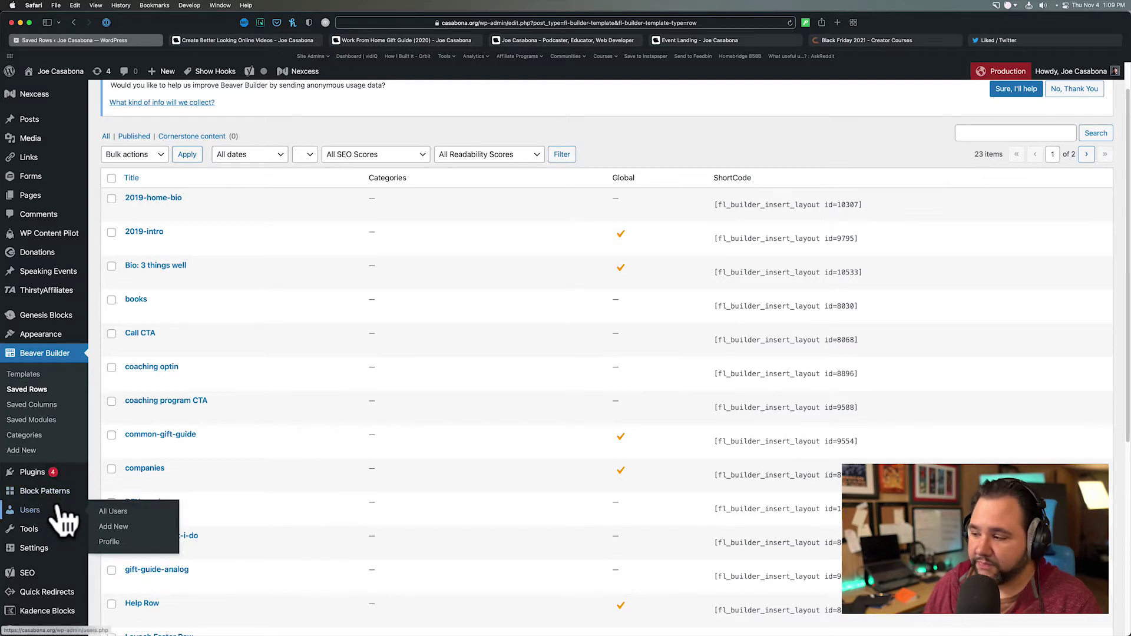
- Open the Migrate DB Pro tool from the Tools menu
mouse_move(58, 495)
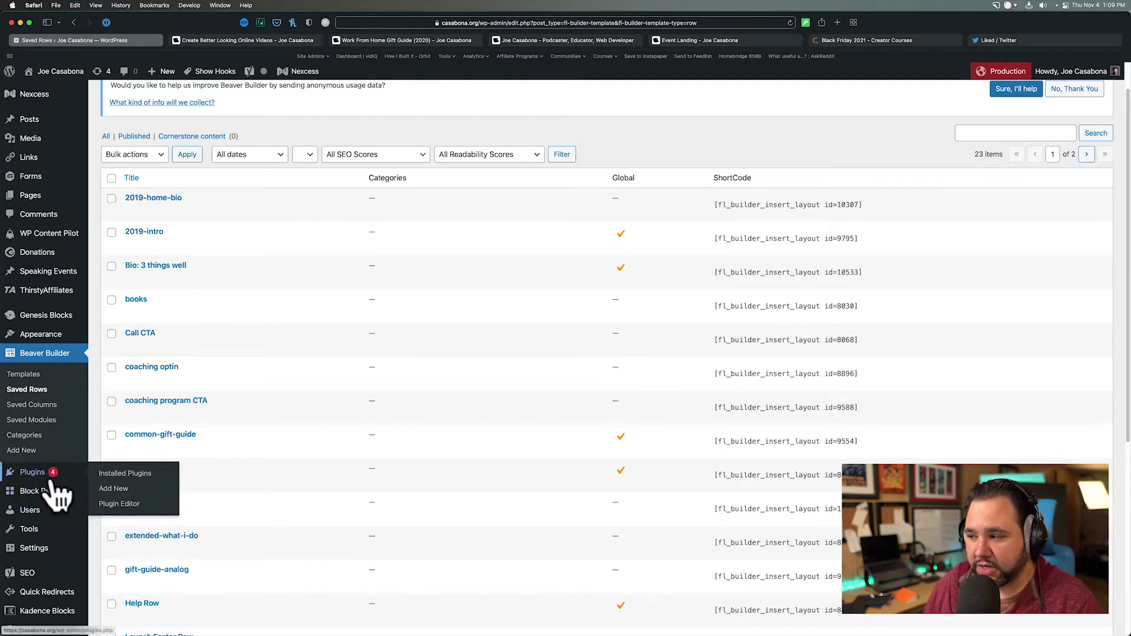
mouse_move(34, 533)
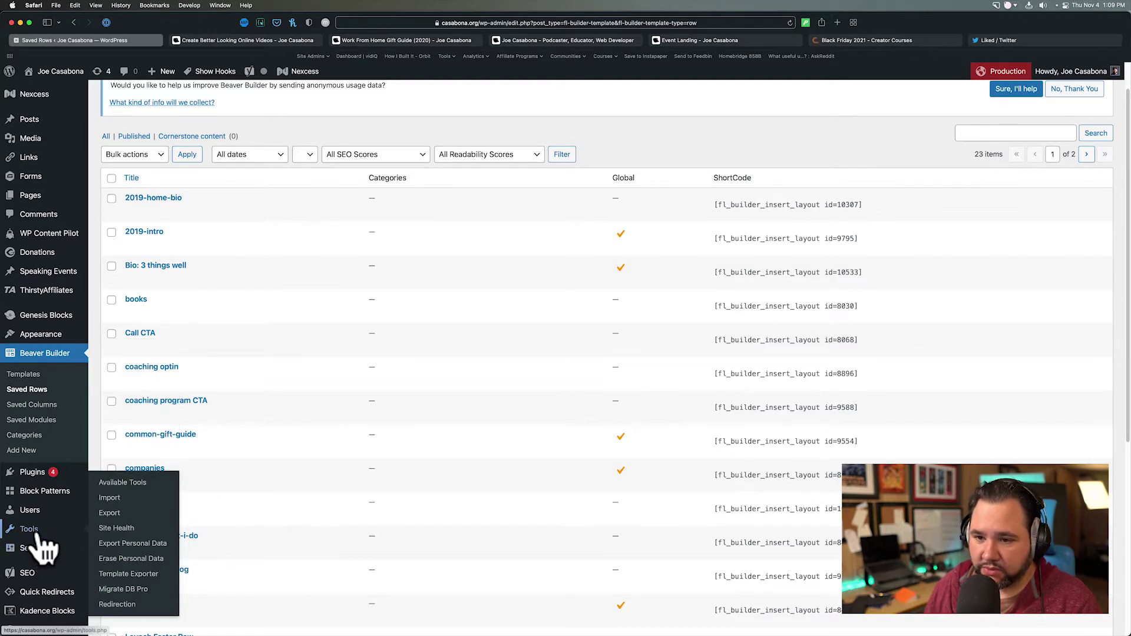
click(127, 589)
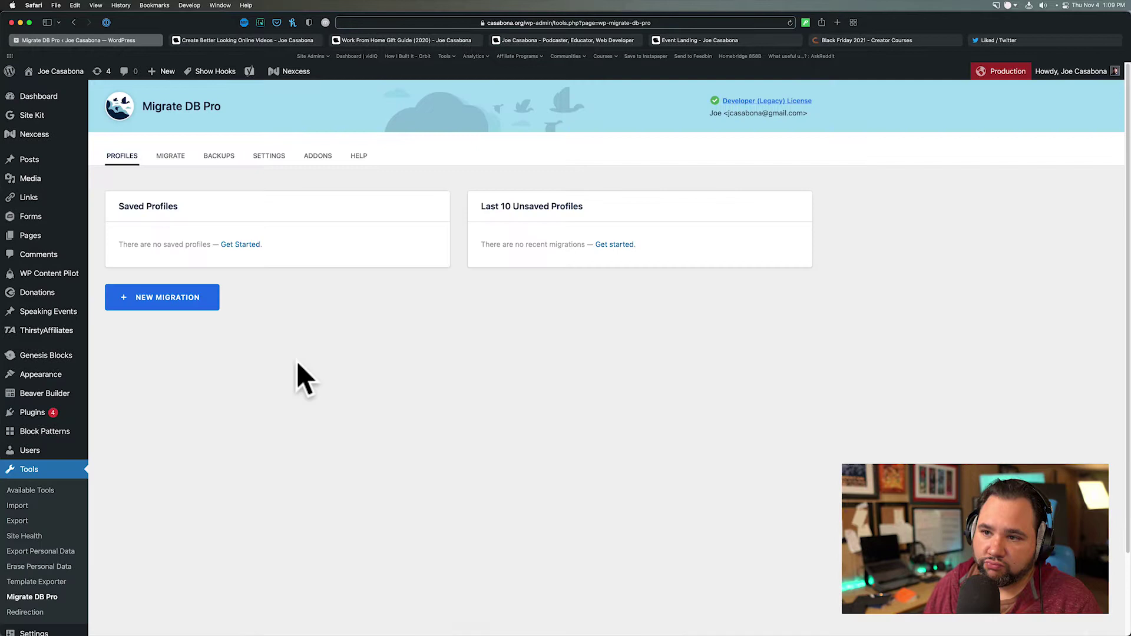
- Start a Find & Replace migration and paste the saved-row shortcode into FIND
click(174, 156)
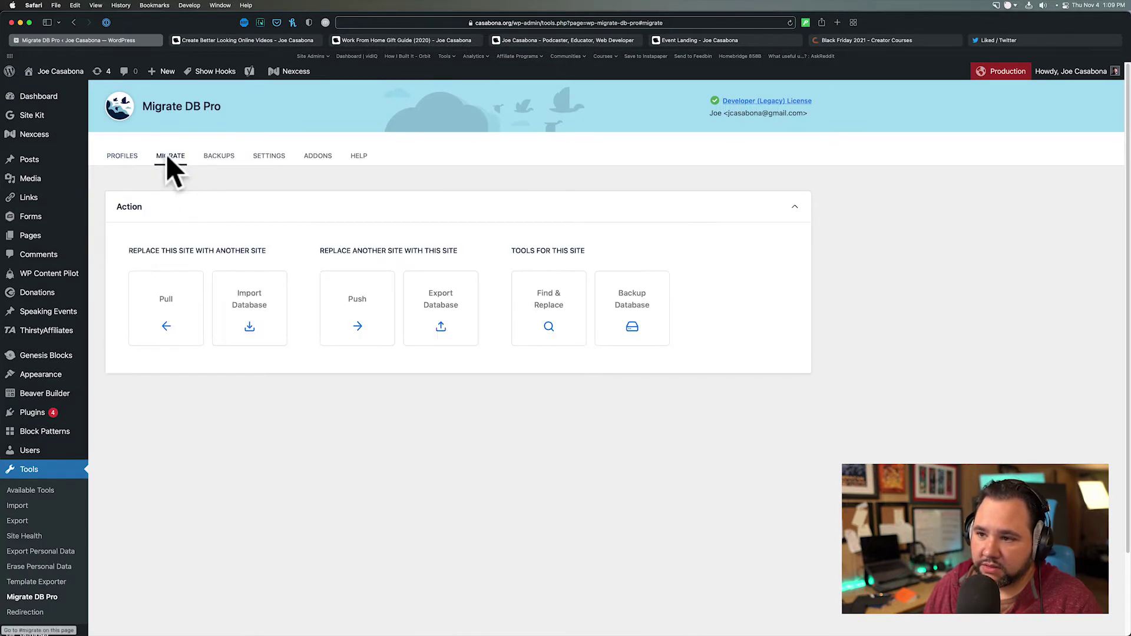
click(549, 321)
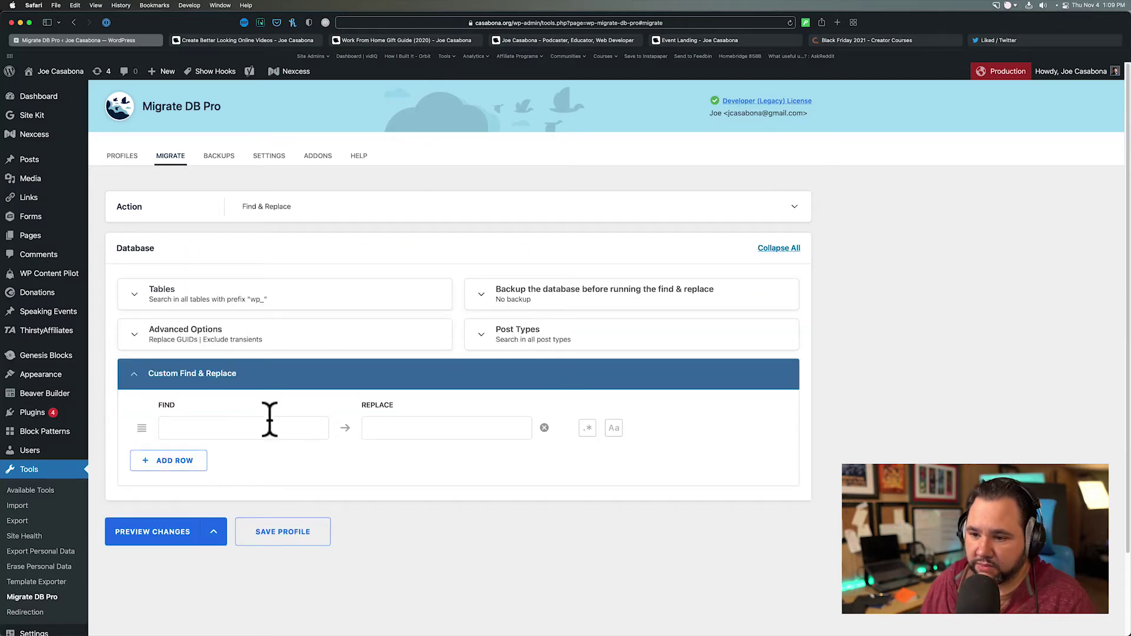
click(269, 419)
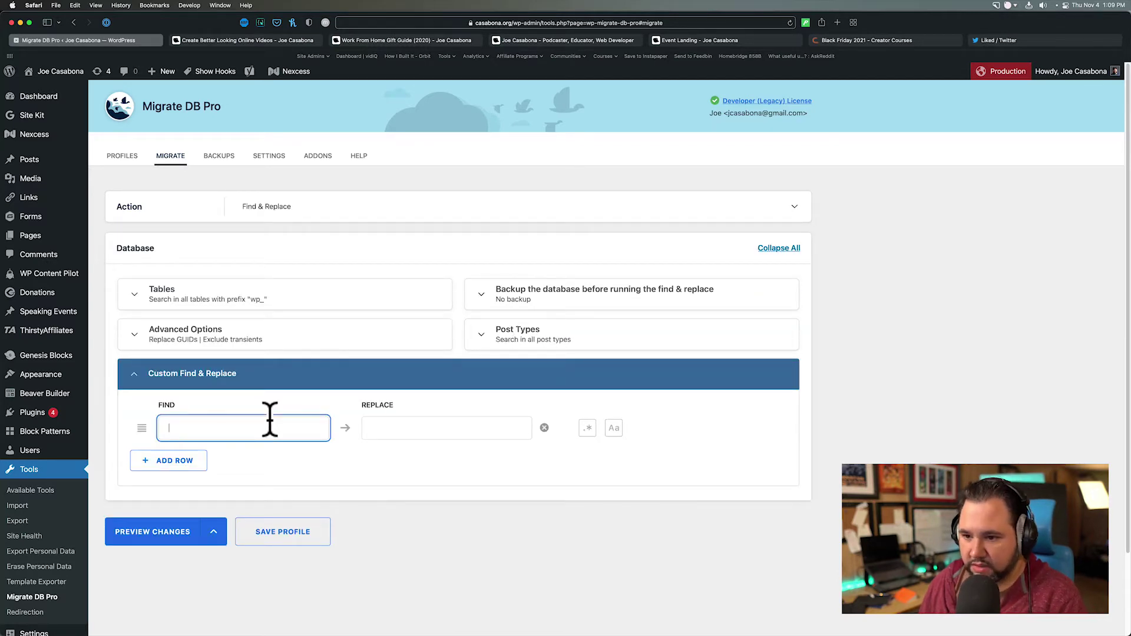
key(super+v)
- Trim the search term to fl_builder_insert_layout and preview the changes
drag(274, 429, 330, 428)
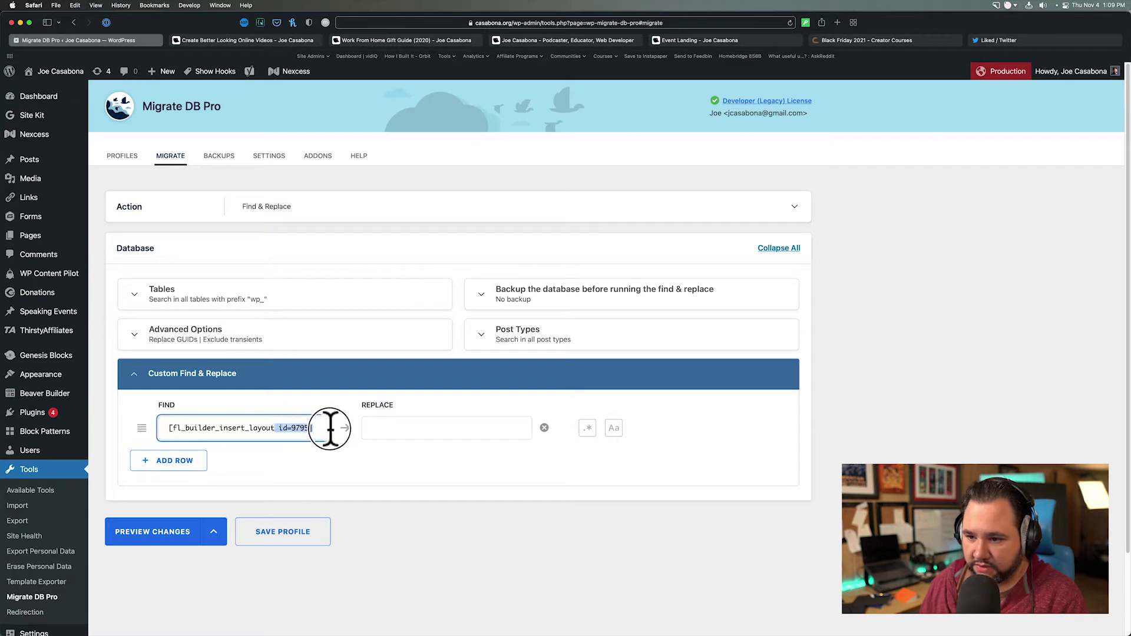
key(BackSpace)
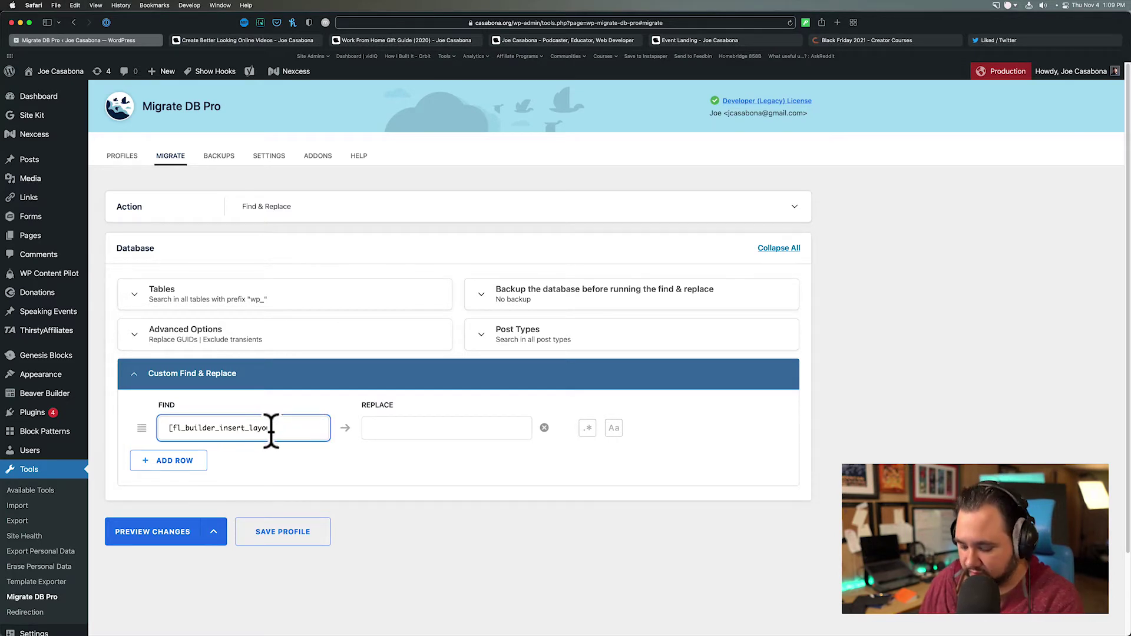
drag(176, 428, 162, 430)
key(BackSpace)
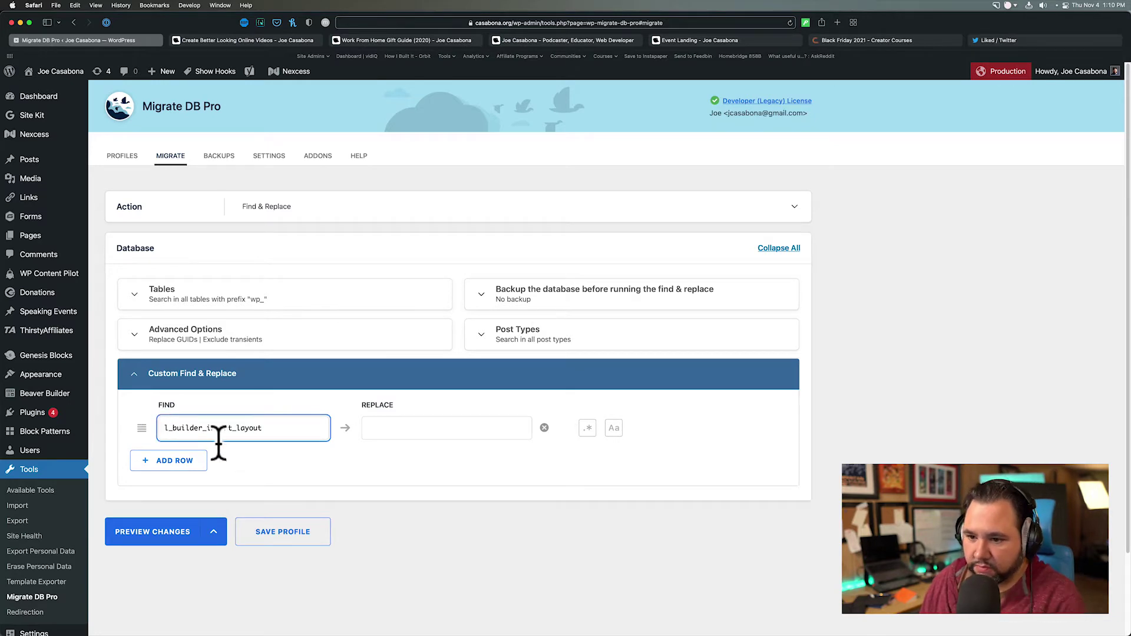
text(f)
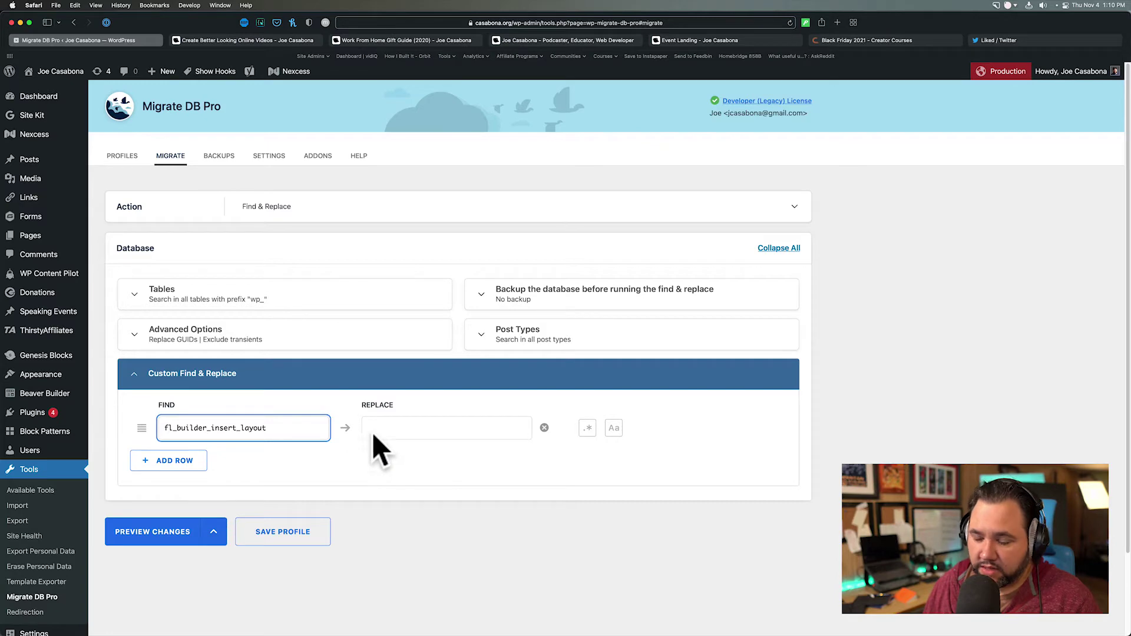
click(186, 538)
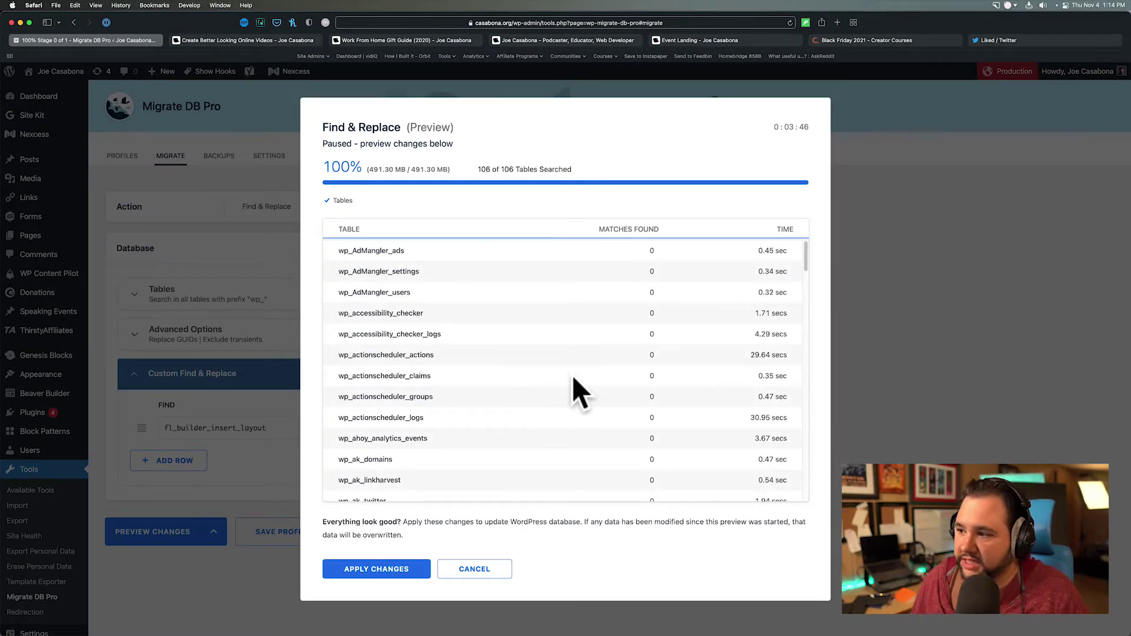
- Scroll through the searched tables and show the 61 matching rows in wp_posts
scroll(548, 421, down, 1)
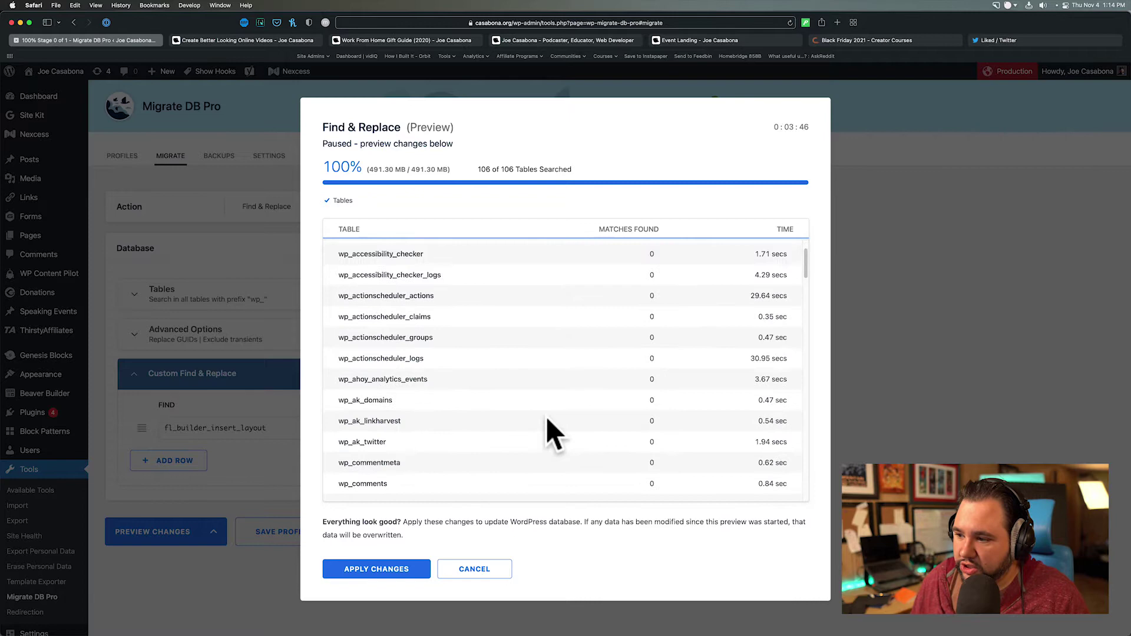
scroll(548, 433, down, 10)
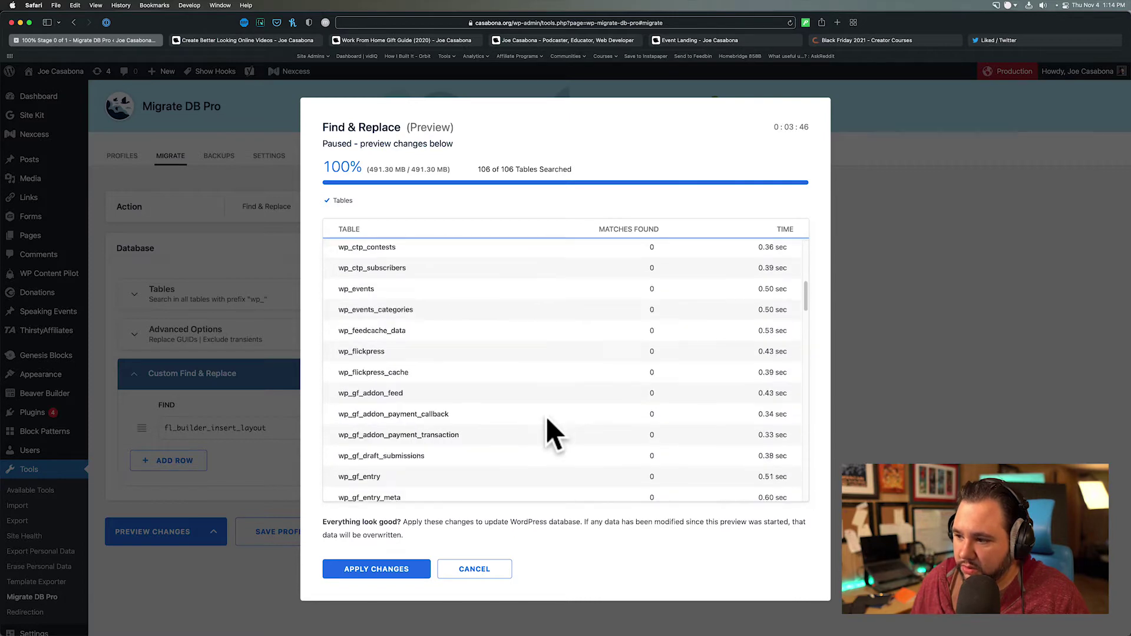
scroll(548, 433, down, 15)
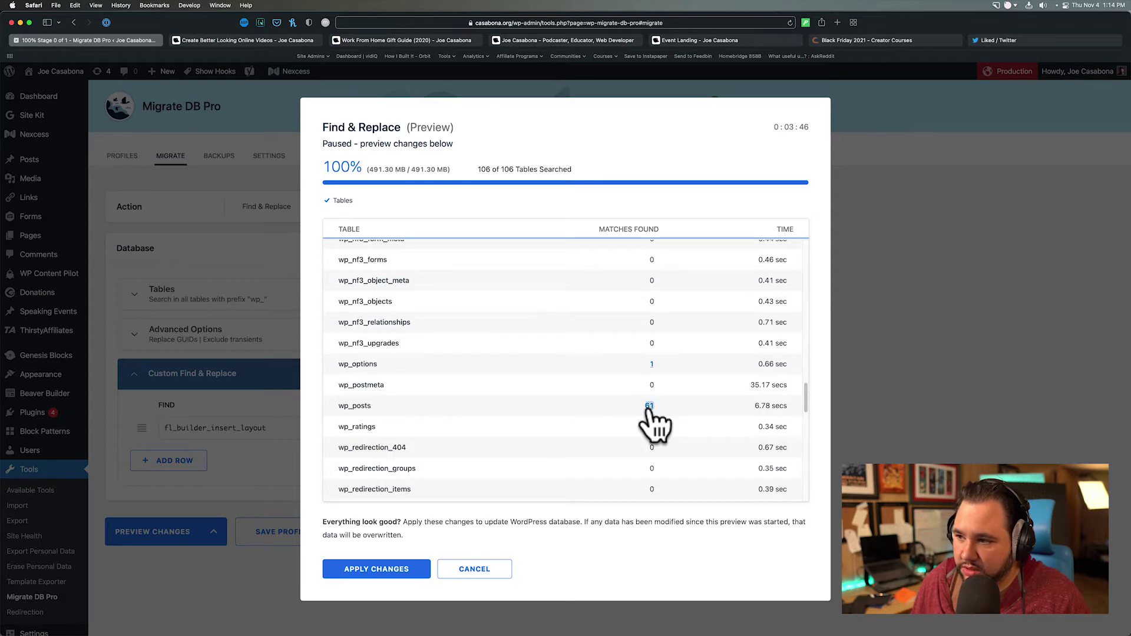
right_click(649, 407)
click(643, 412)
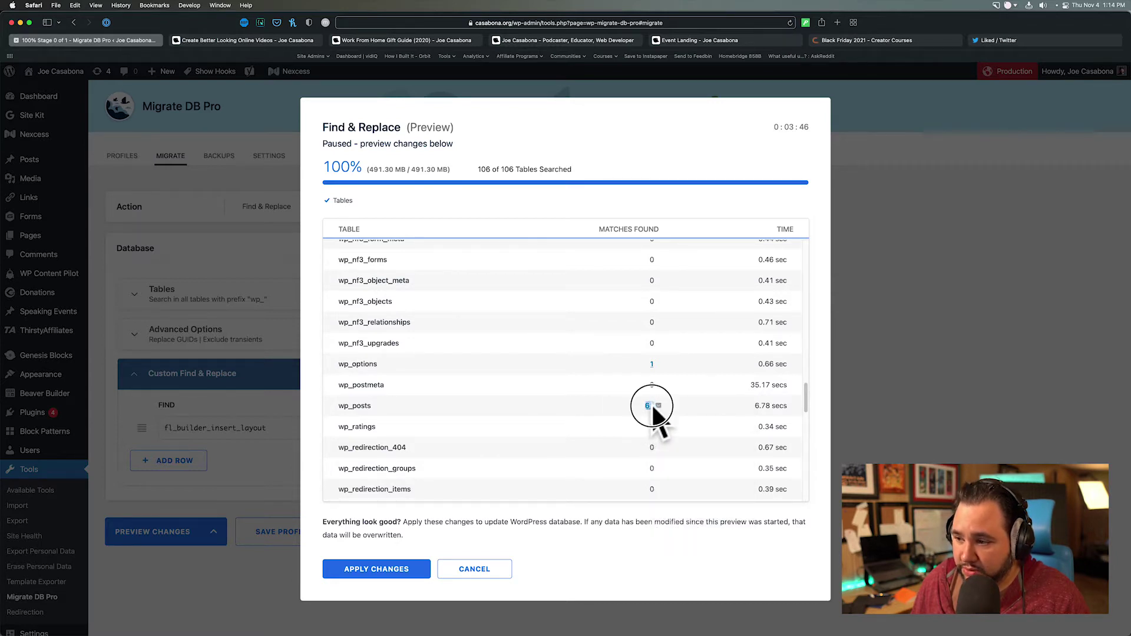
click(650, 407)
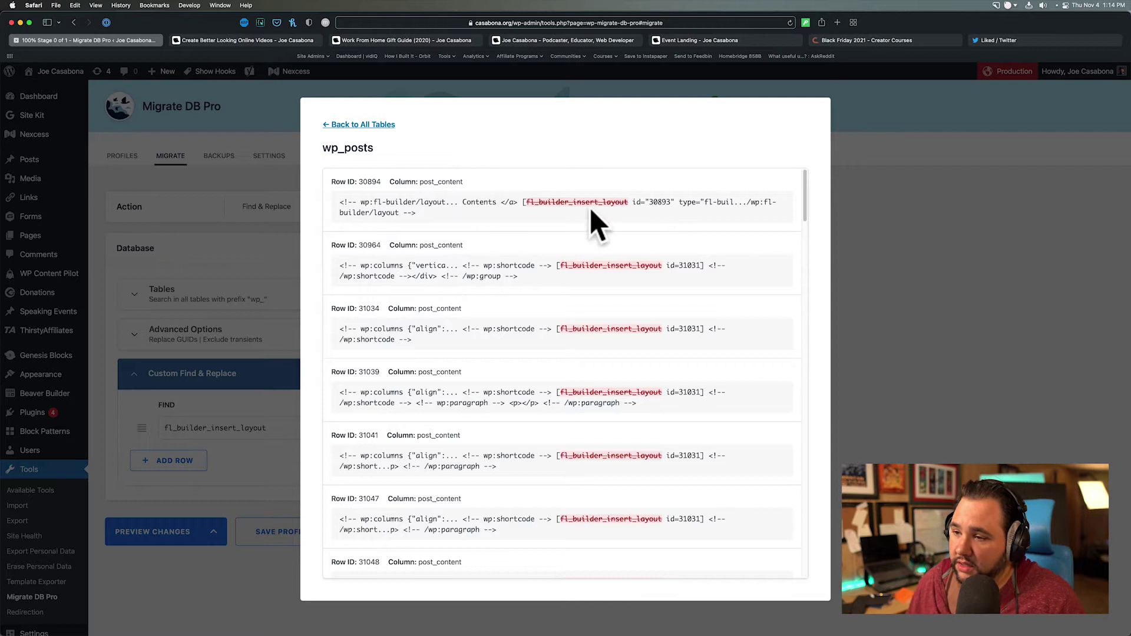
- Review the wp_posts matches, including row 31388's layout shortcode, then cancel without applying changes
scroll(447, 236, down, 1)
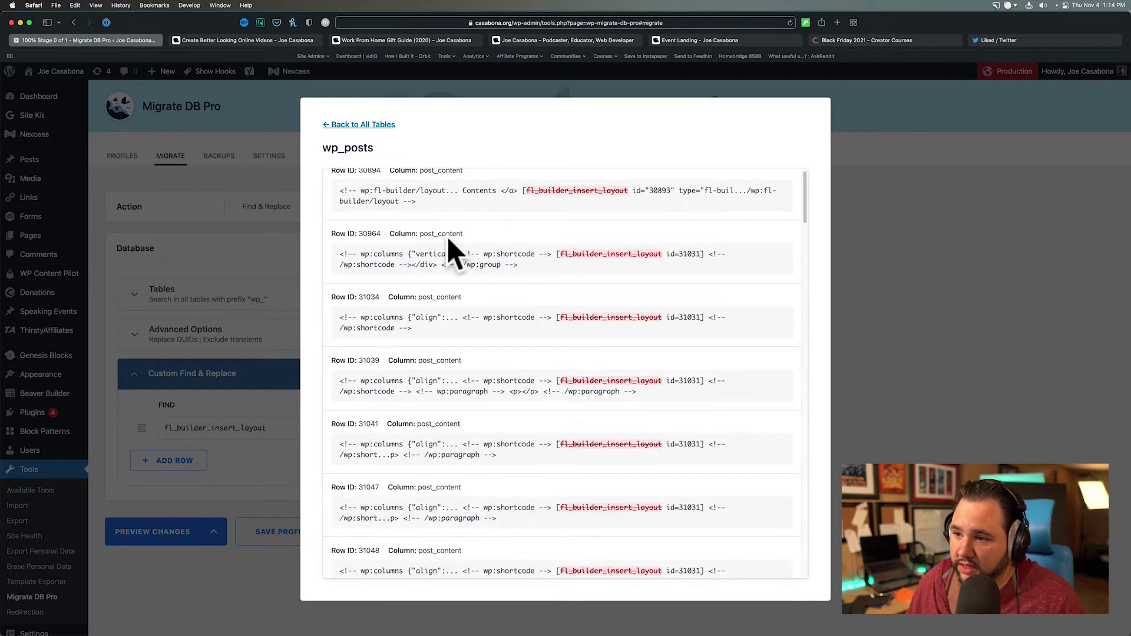
scroll(410, 264, down, 1)
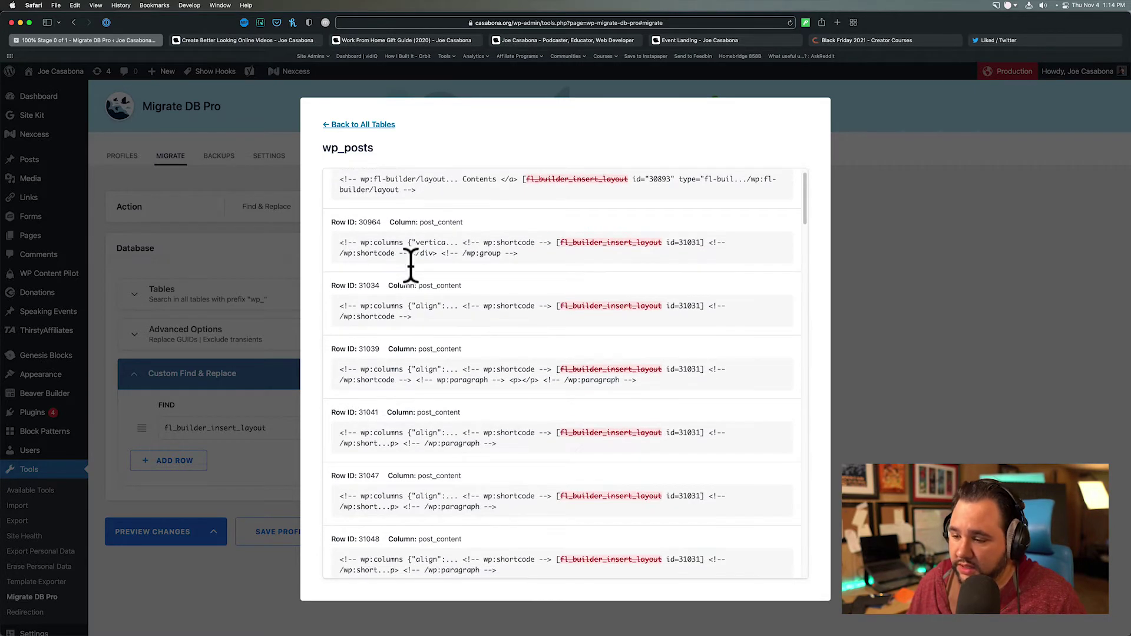
scroll(410, 266, down, 5)
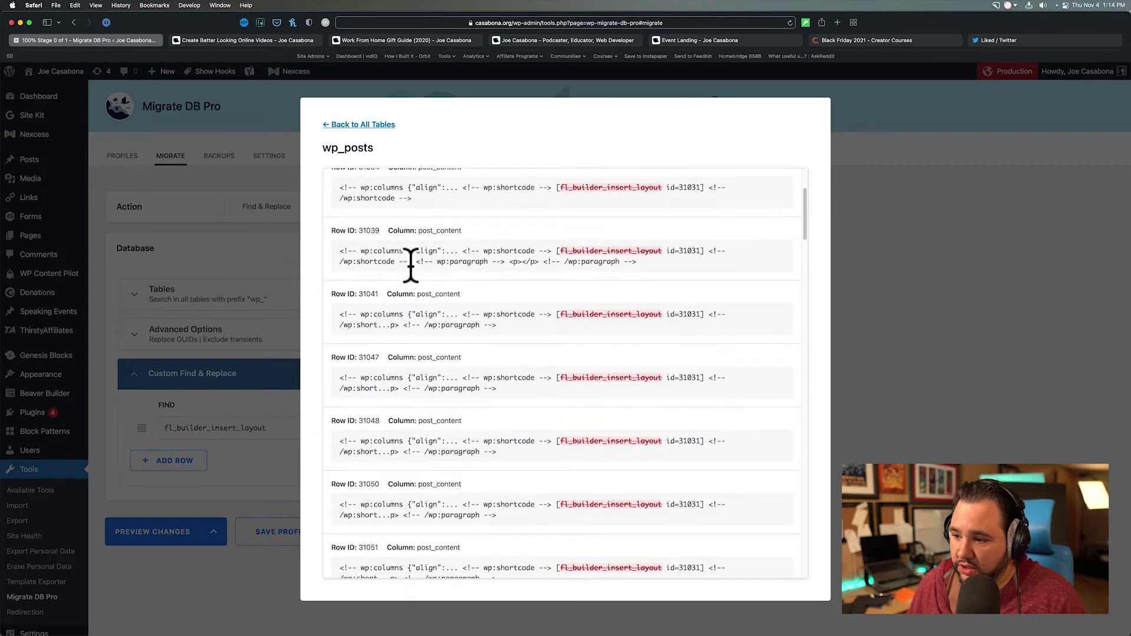
scroll(410, 267, down, 4)
scroll(459, 337, down, 15)
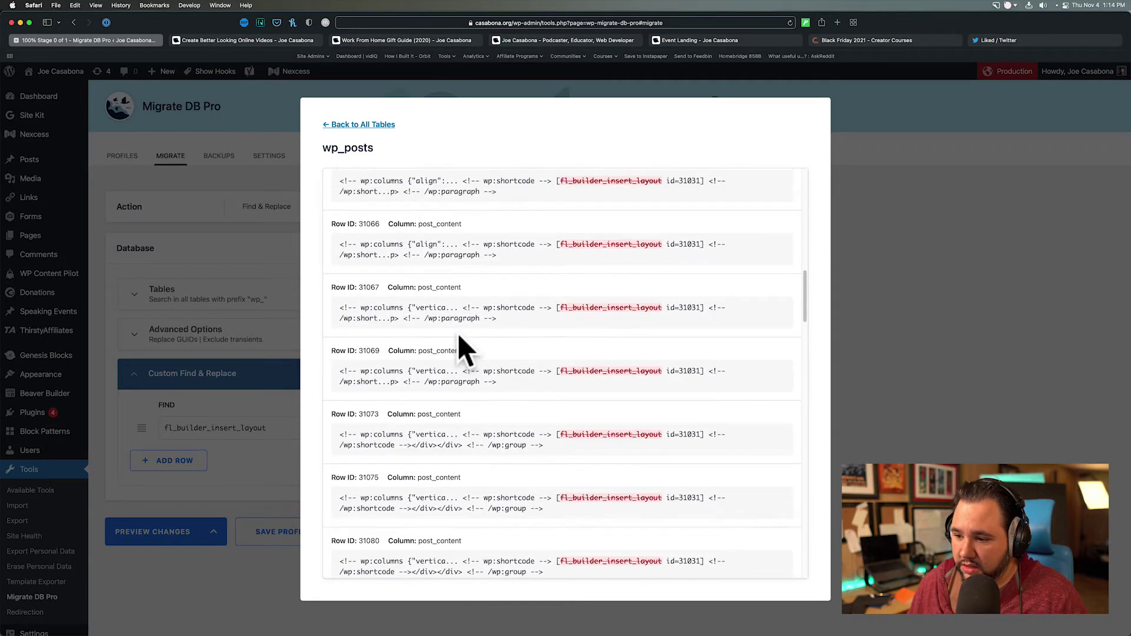
scroll(458, 337, down, 15)
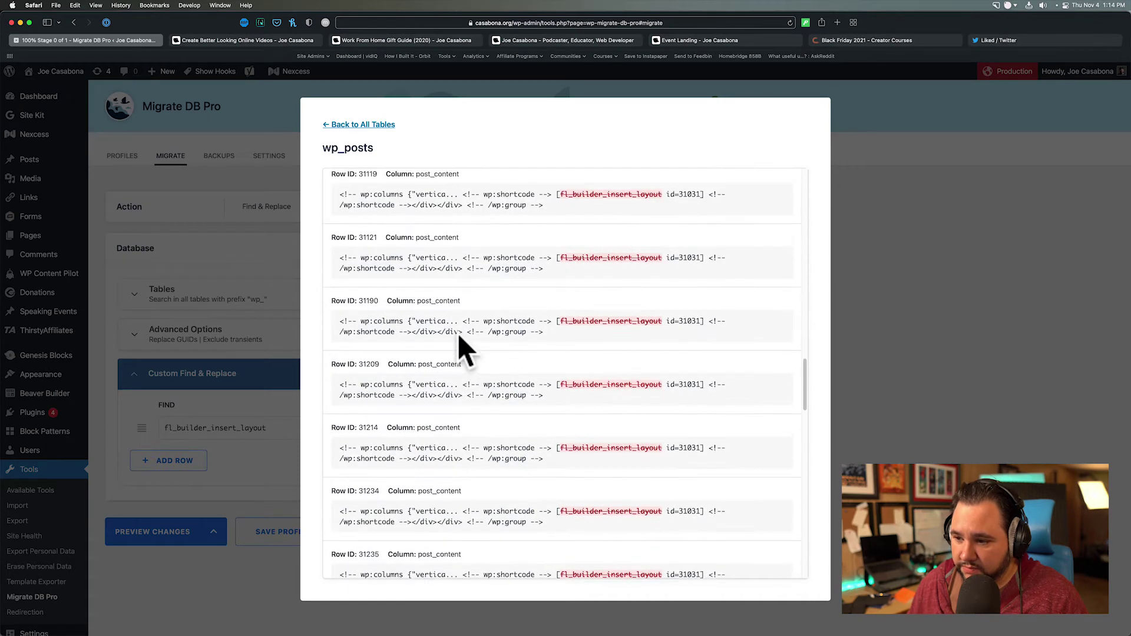
scroll(459, 334, down, 5)
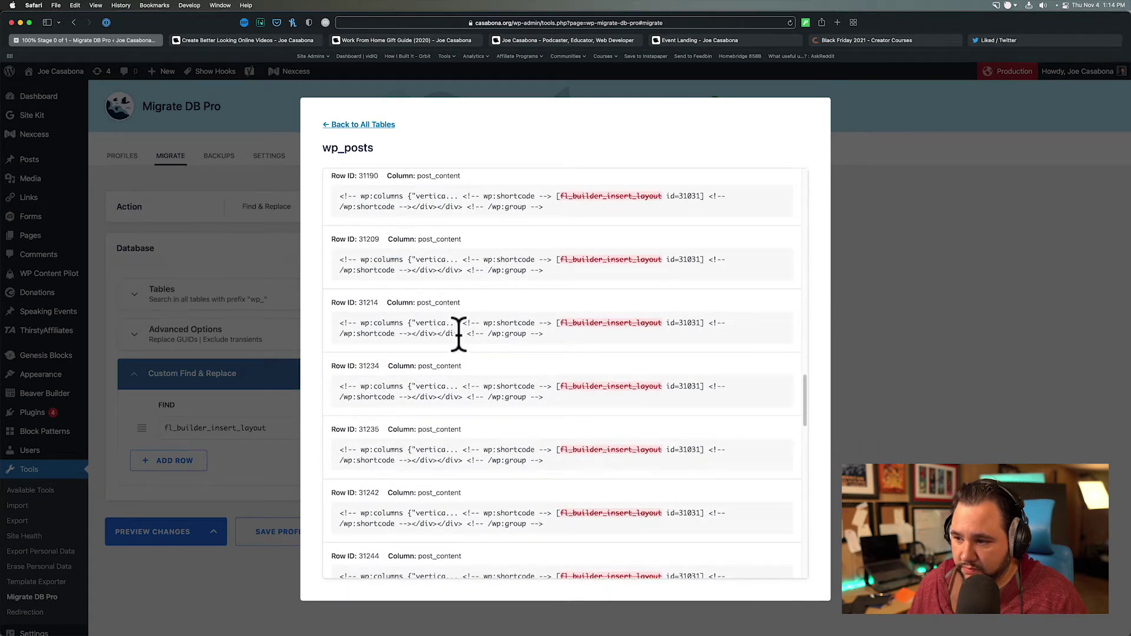
scroll(459, 335, down, 3)
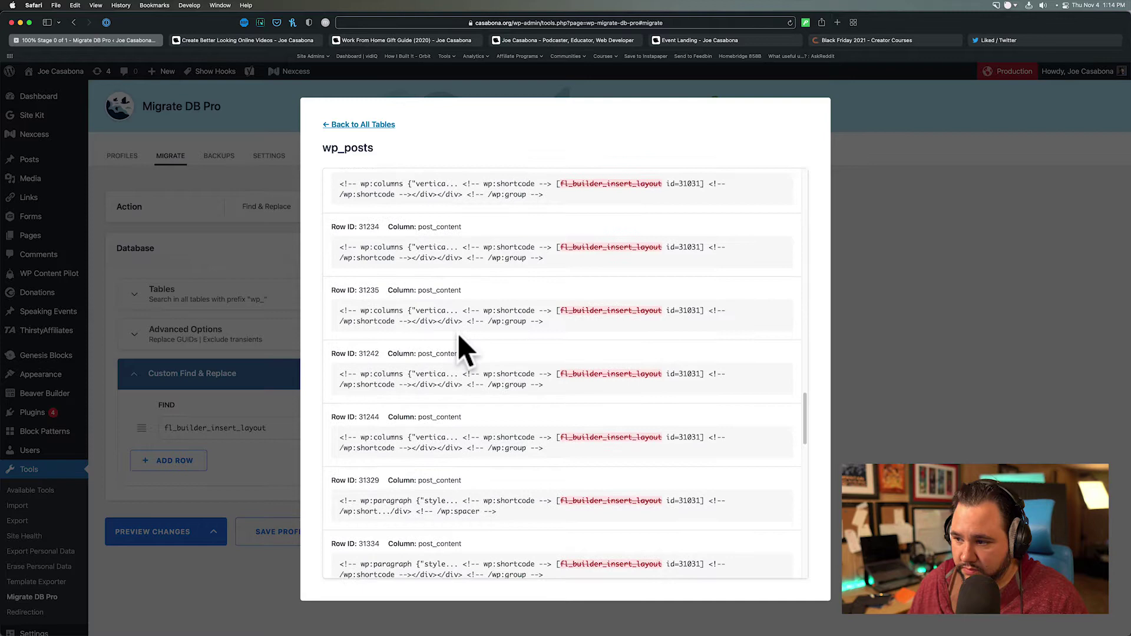
scroll(463, 347, down, 3)
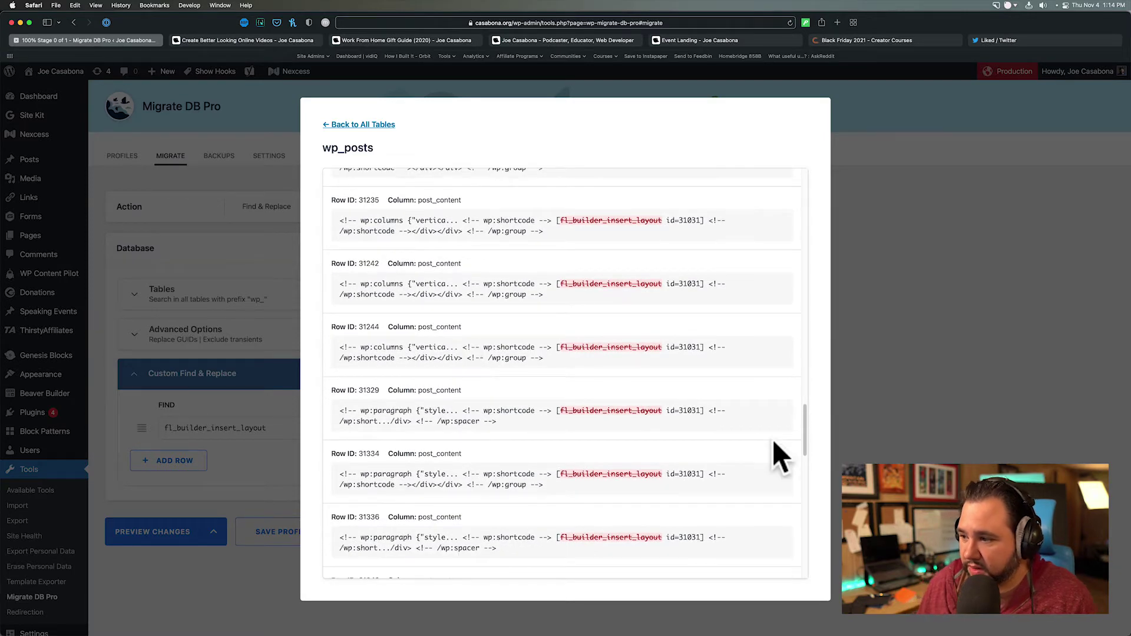
scroll(705, 412, down, 5)
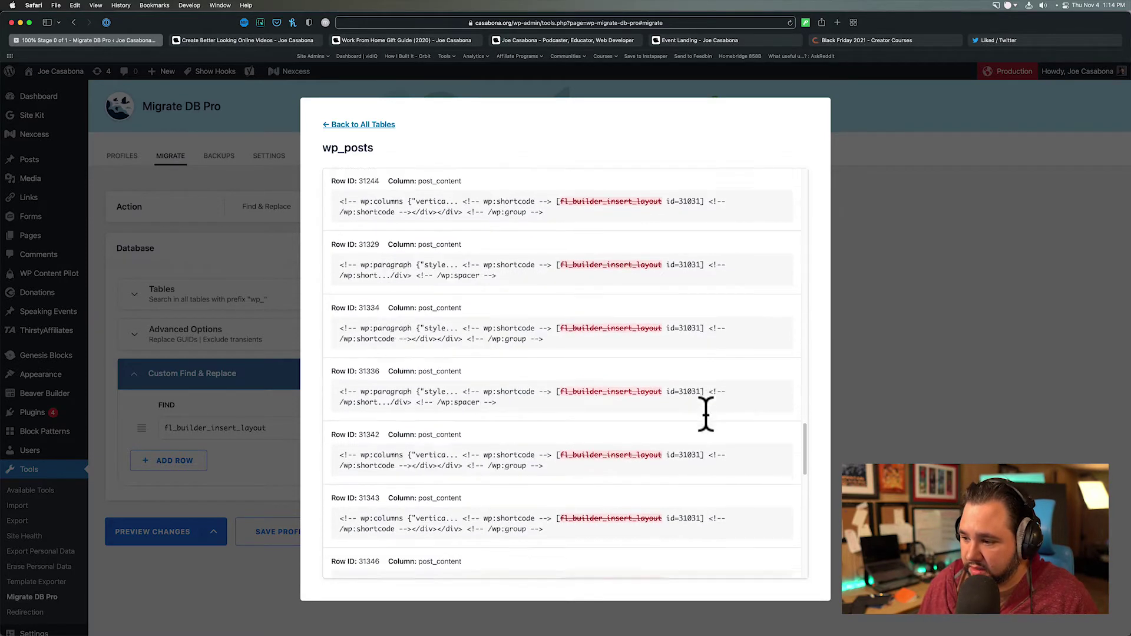
scroll(705, 415, down, 10)
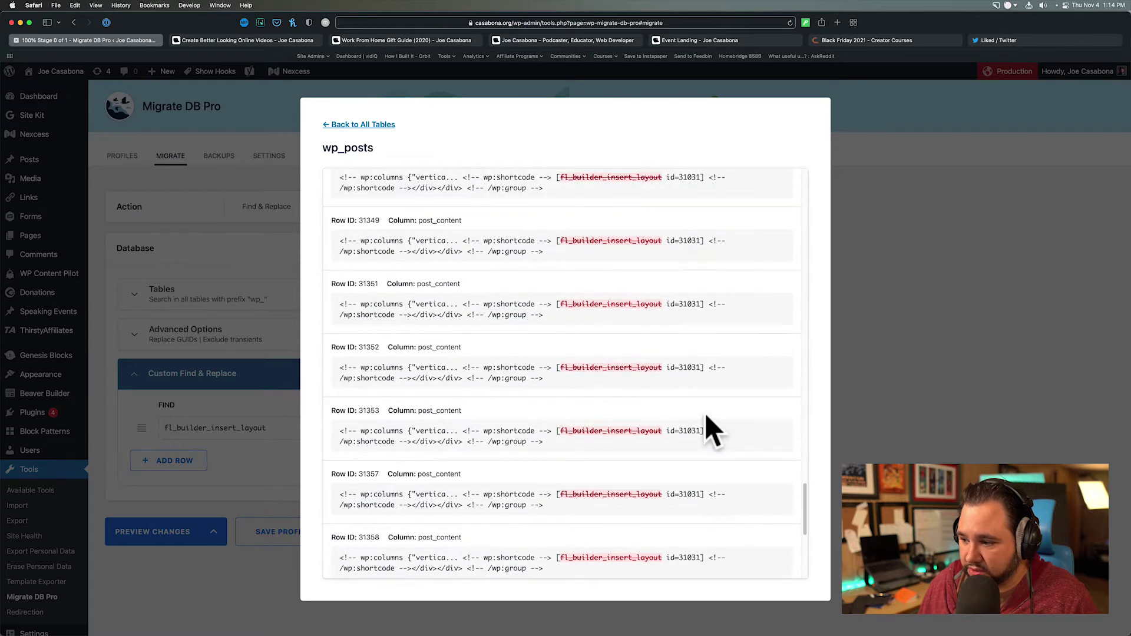
scroll(705, 412, down, 2)
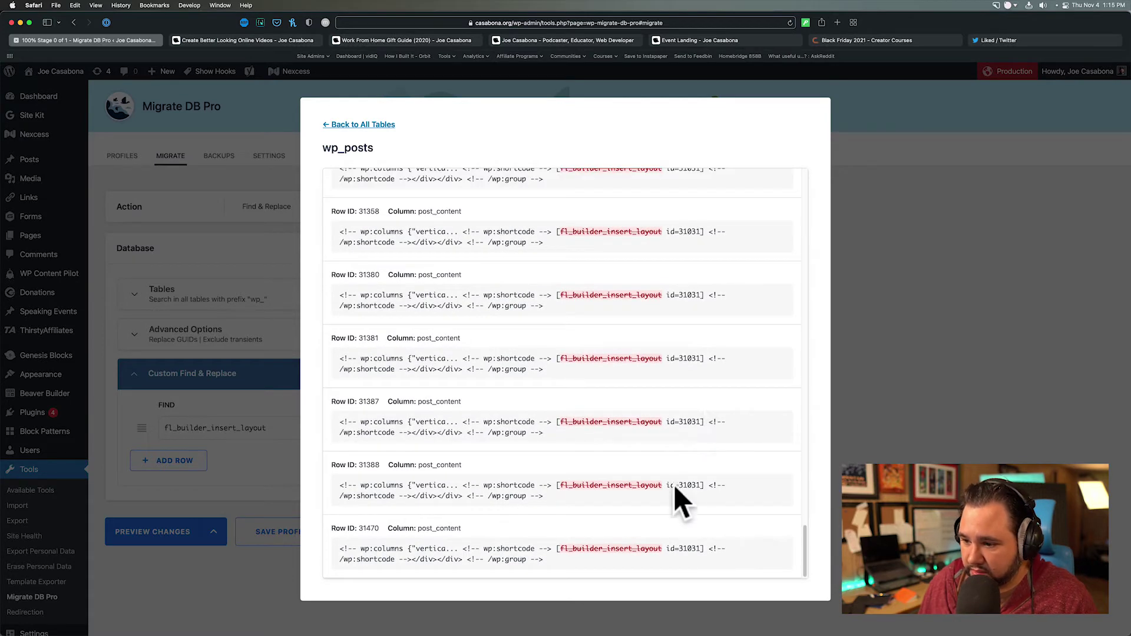
drag(705, 484, 557, 485)
key(super+c)
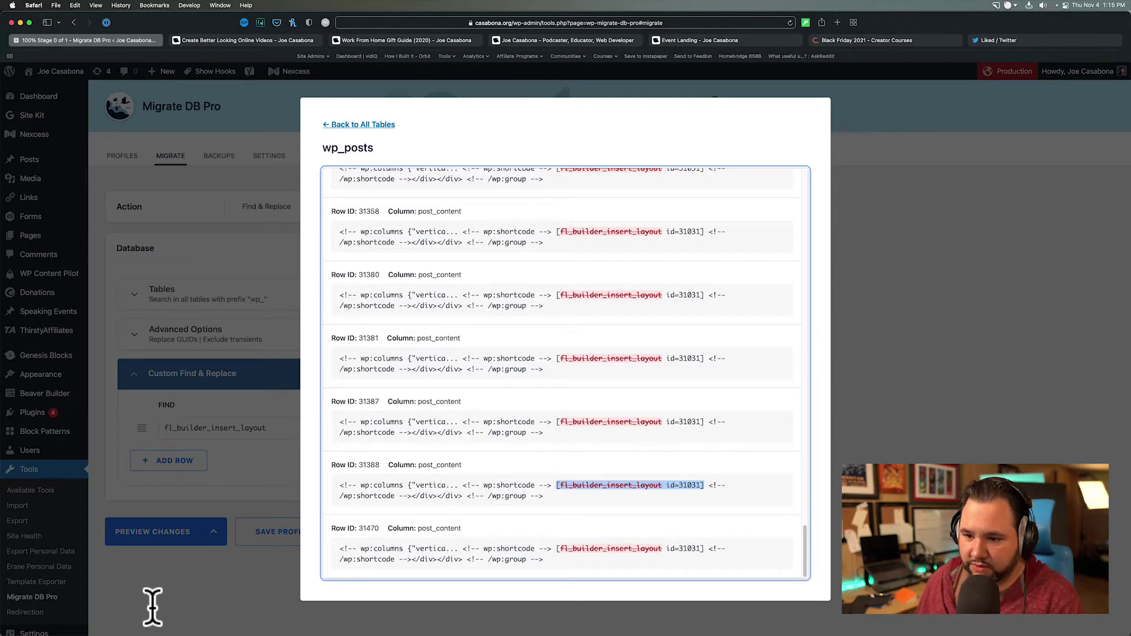
click(348, 127)
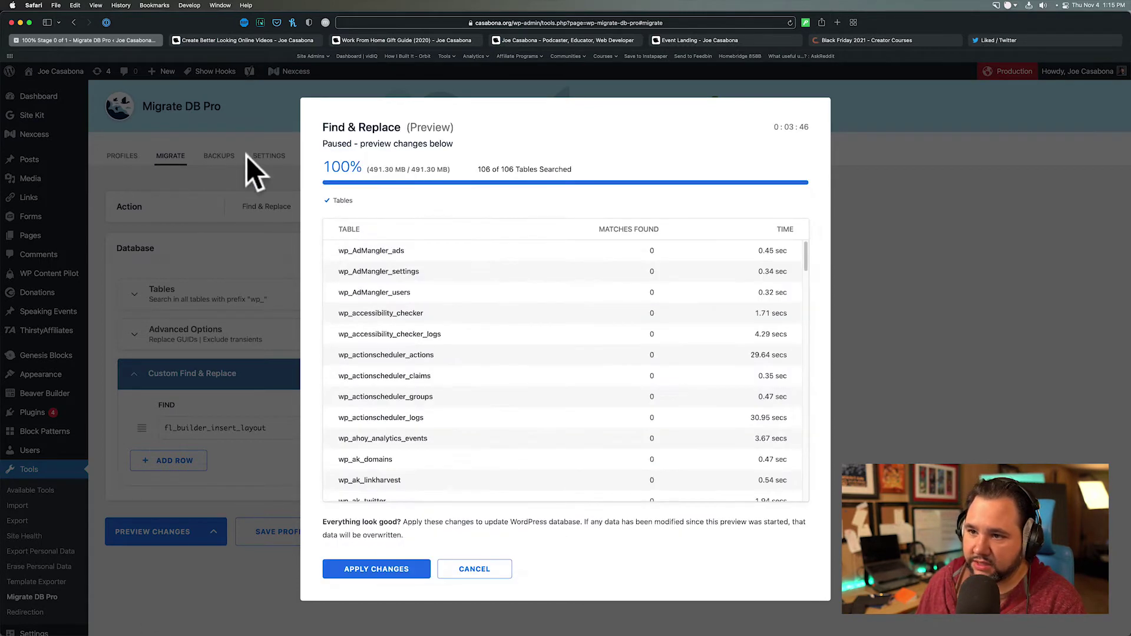
click(465, 570)
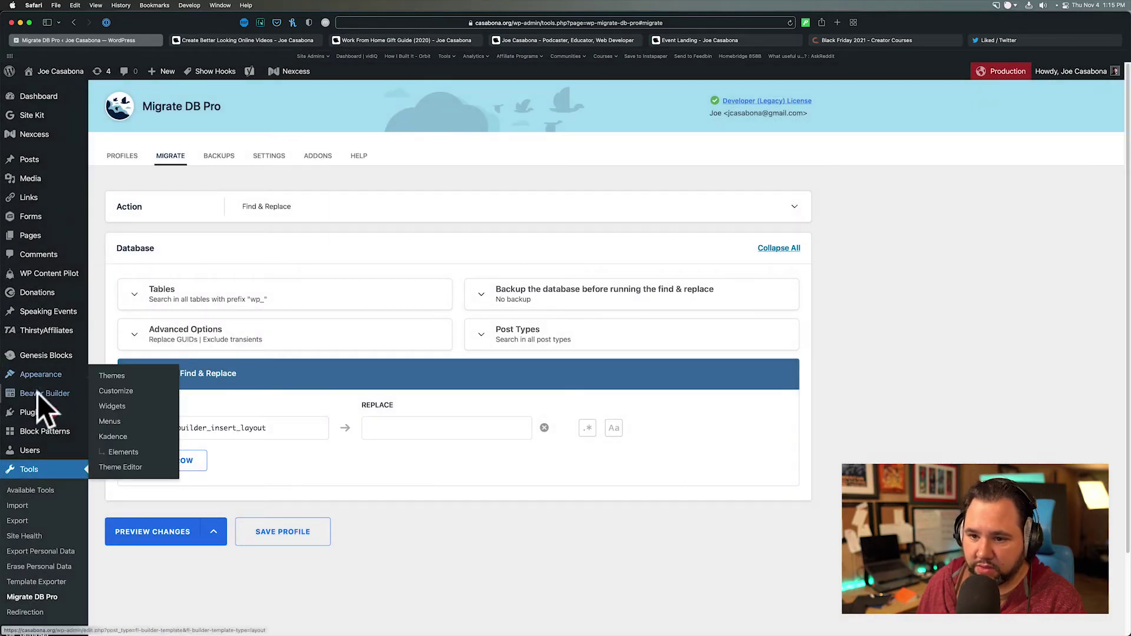
- Search Beaver Builder templates for the id=31031 layout shortcode, finding no match
mouse_move(45, 392)
click(117, 395)
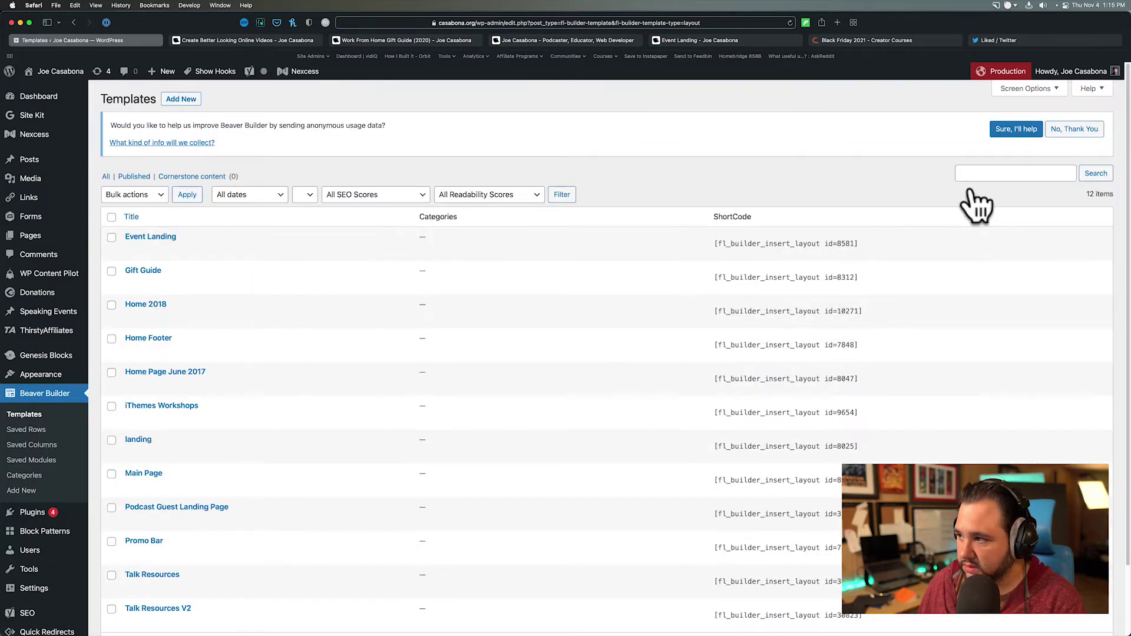
click(977, 174)
text([fl_builder_insert_layout id=30823])
click(1088, 173)
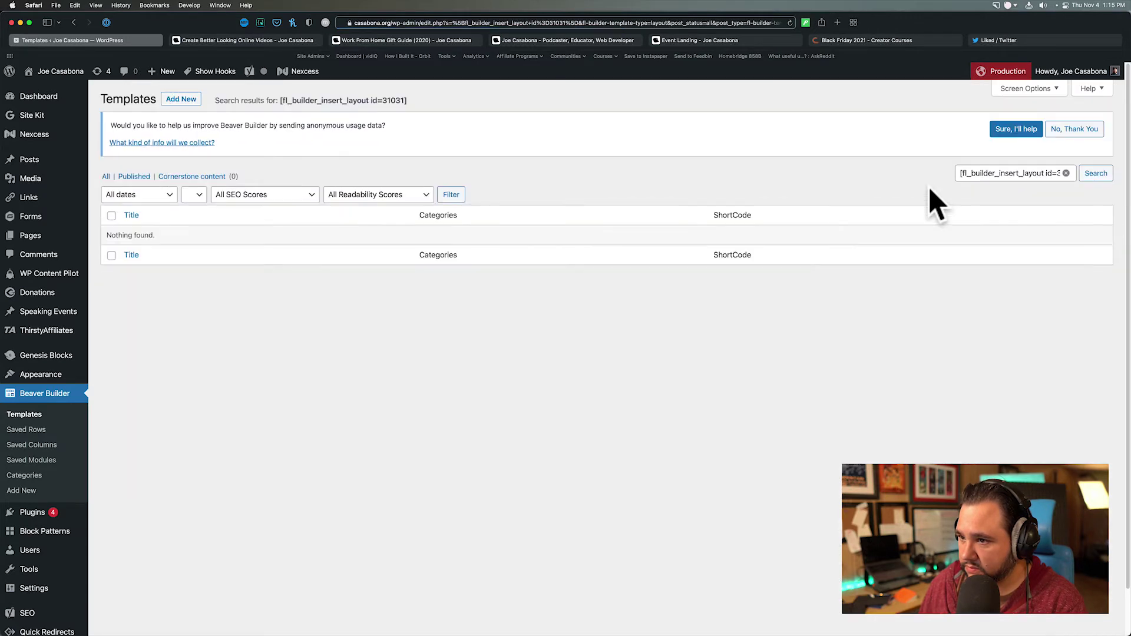
click(43, 416)
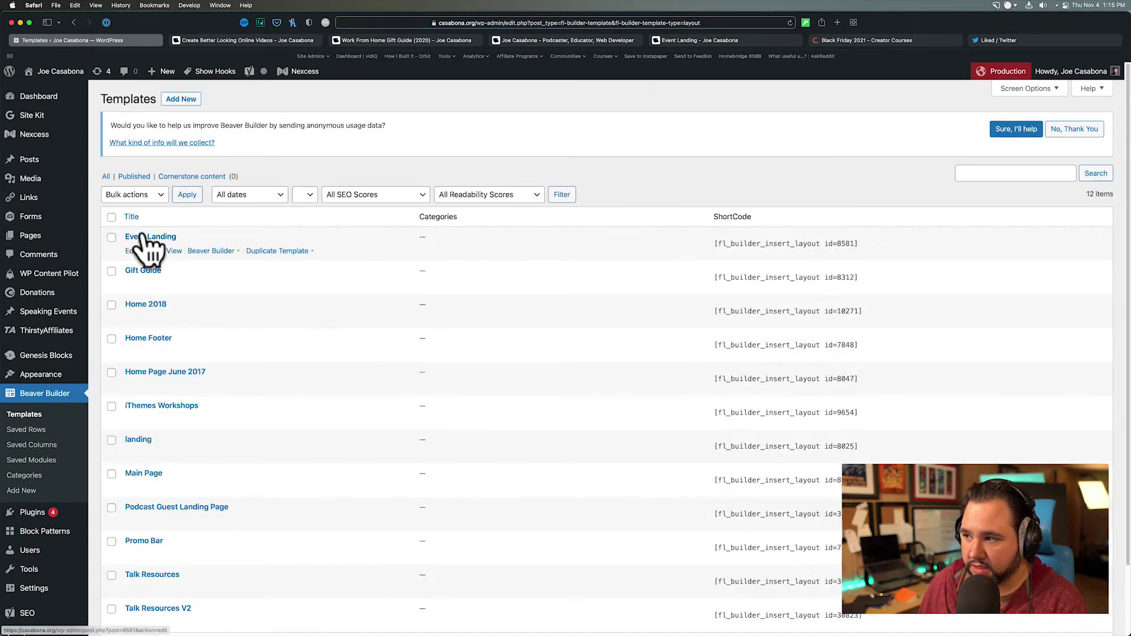
- Open the Event Landing template, then change its edit URL to post=31031 and load it
click(144, 236)
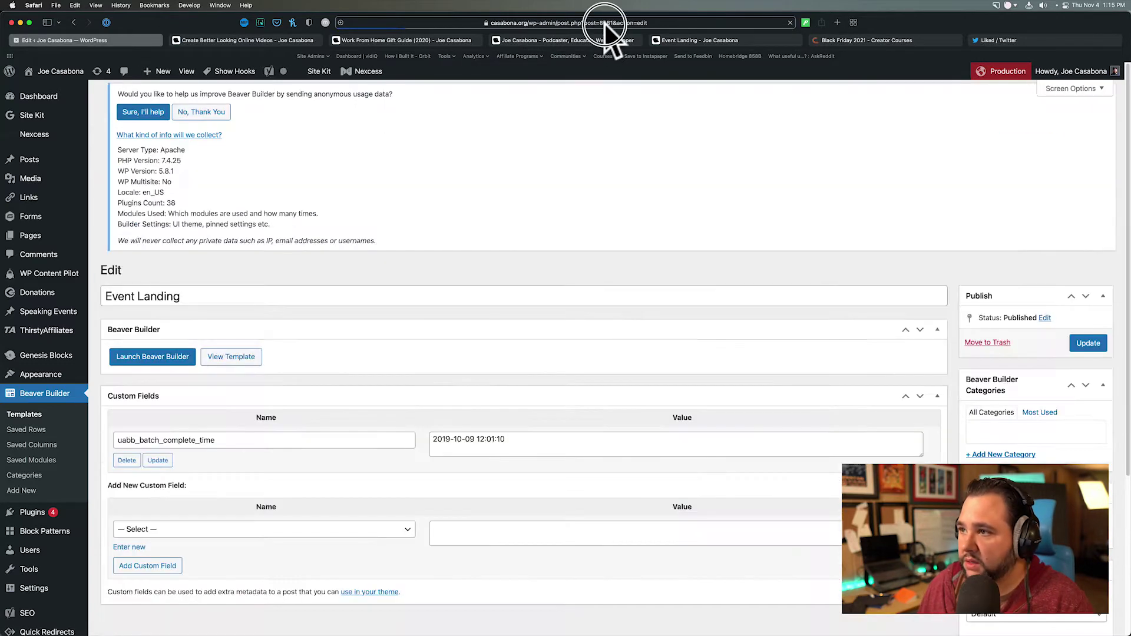
click(604, 23)
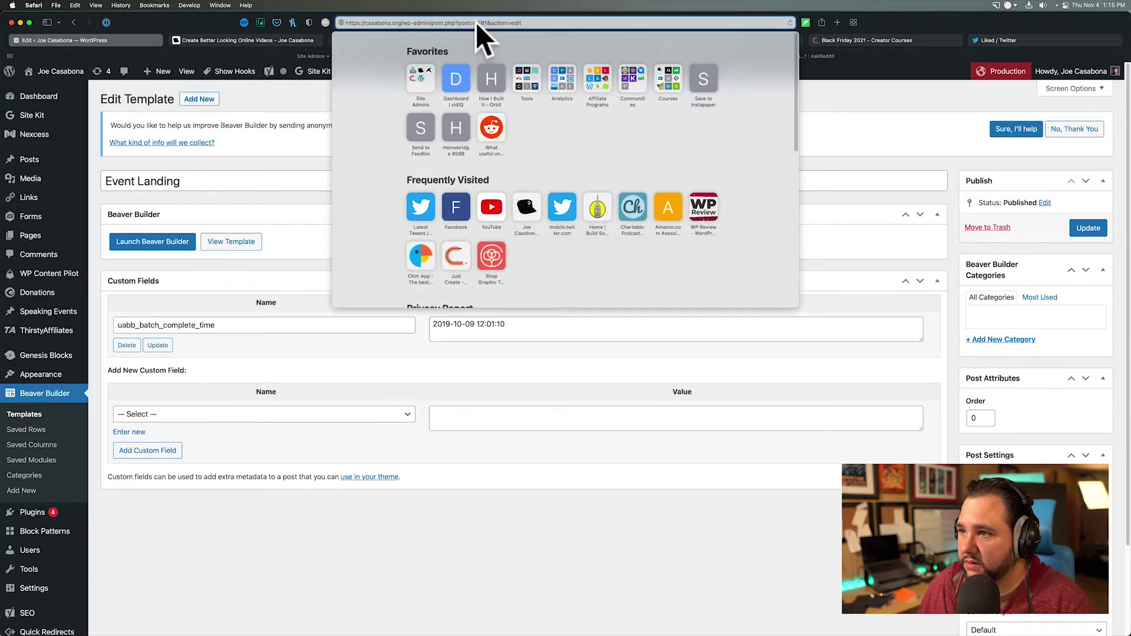
drag(477, 25, 552, 26)
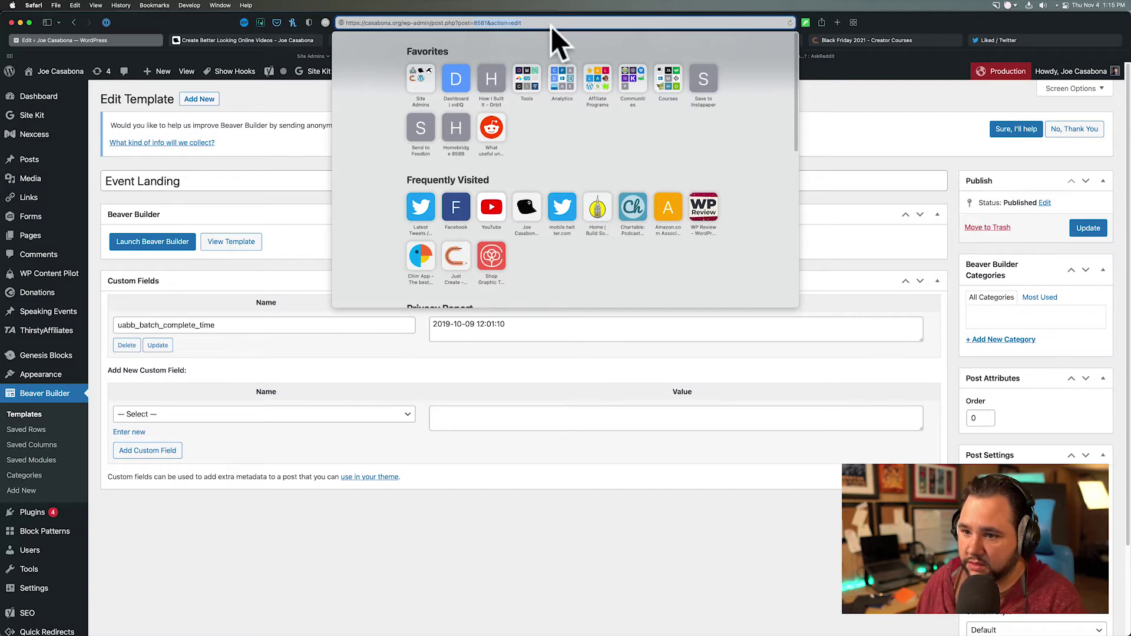
key(super+v)
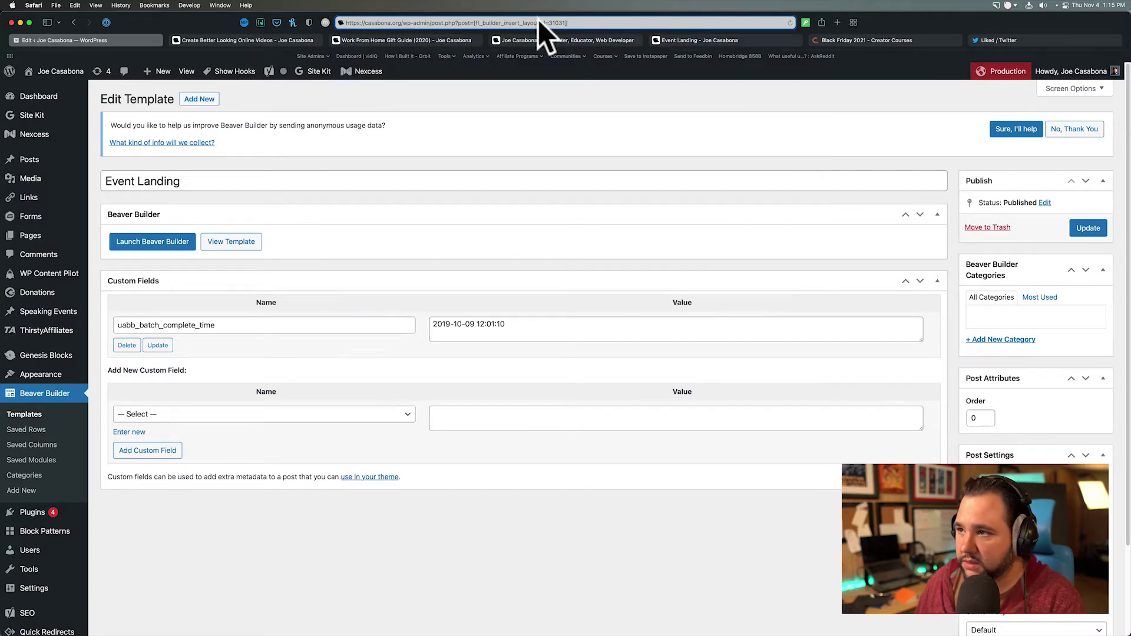
drag(575, 23, 472, 23)
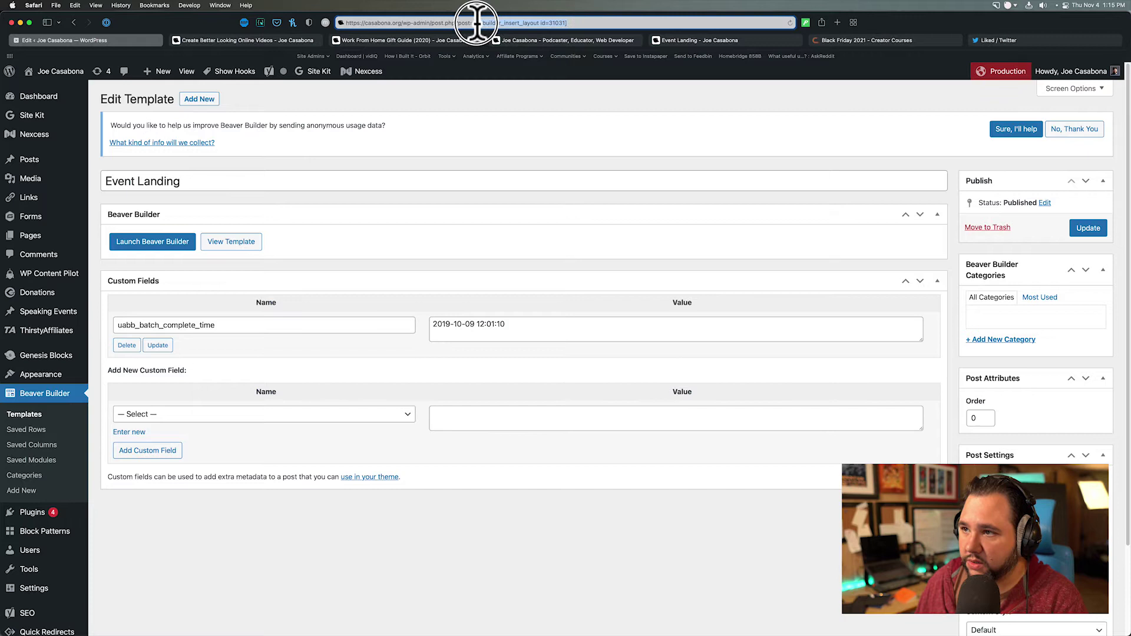
text(3103)
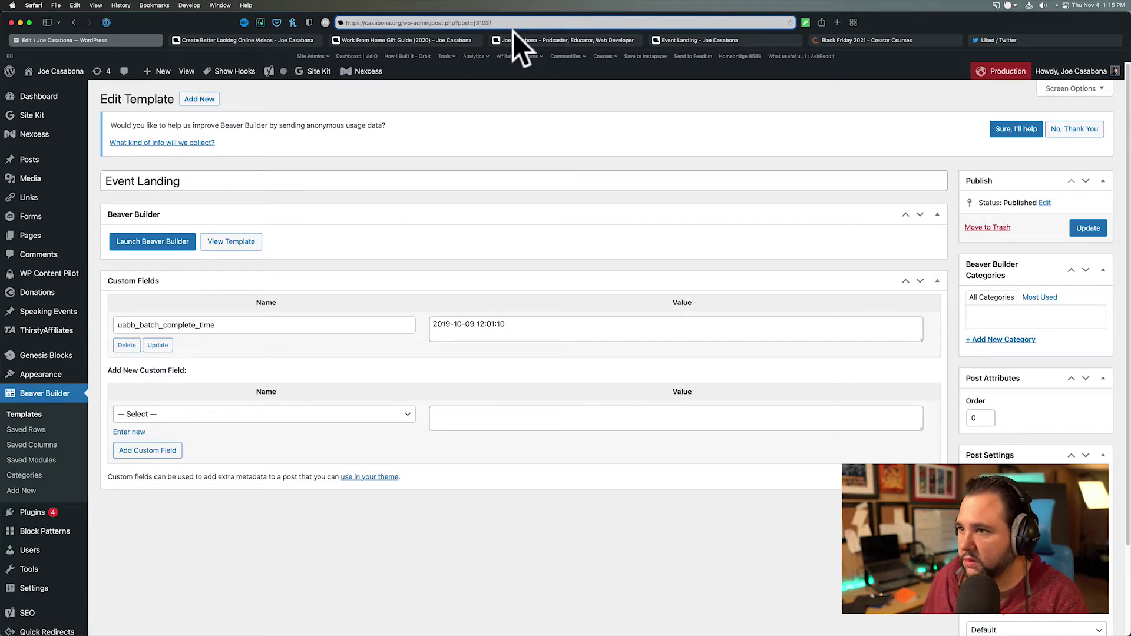
text(1)
key(Return)
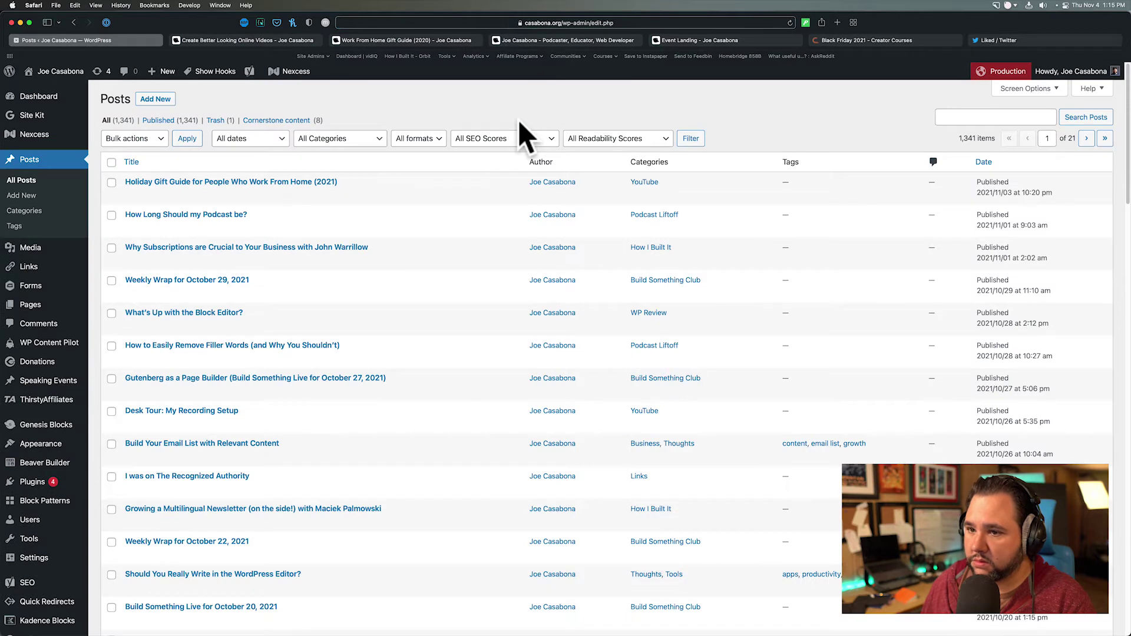
- Scan the ShortCode column of Beaver Builder's 23 Saved Rows for layout id 31031
mouse_move(53, 463)
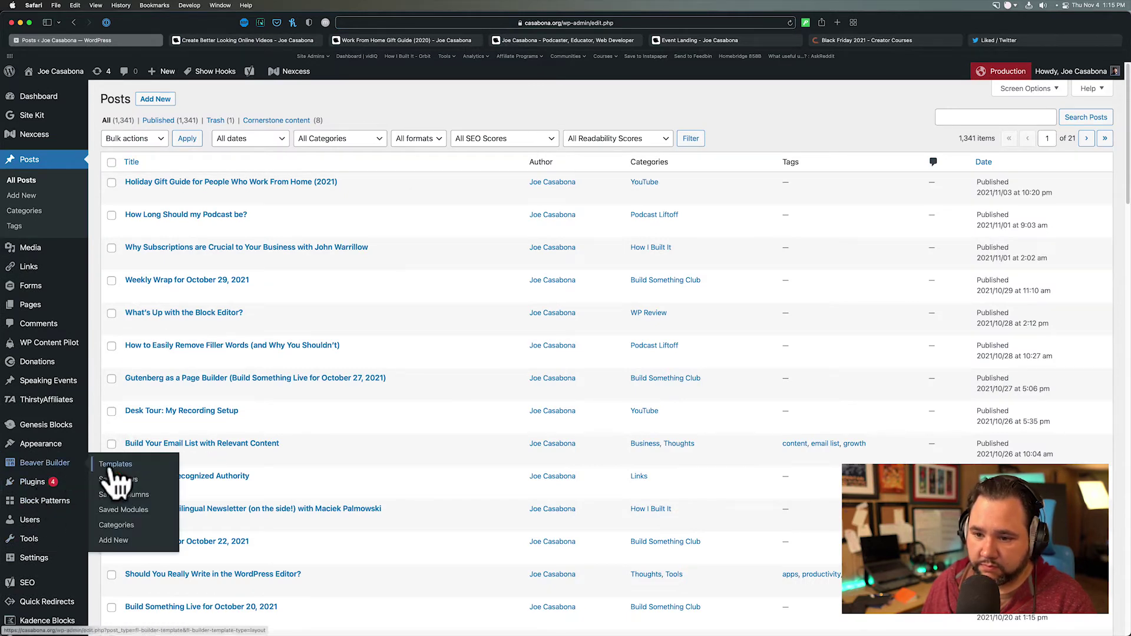
click(118, 479)
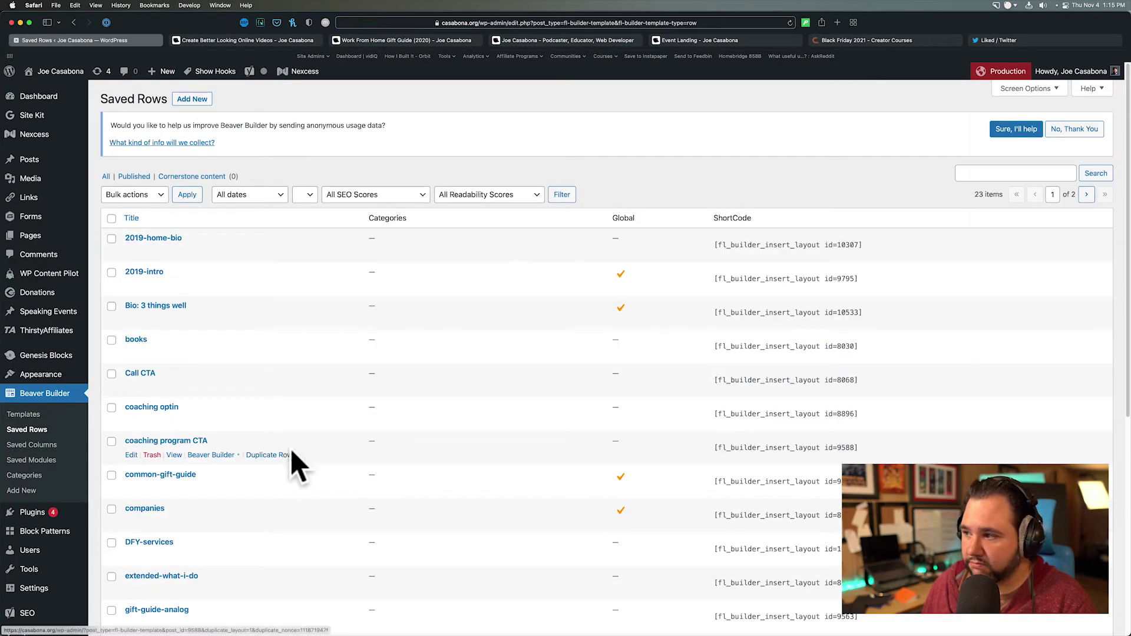
scroll(457, 455, down, 10)
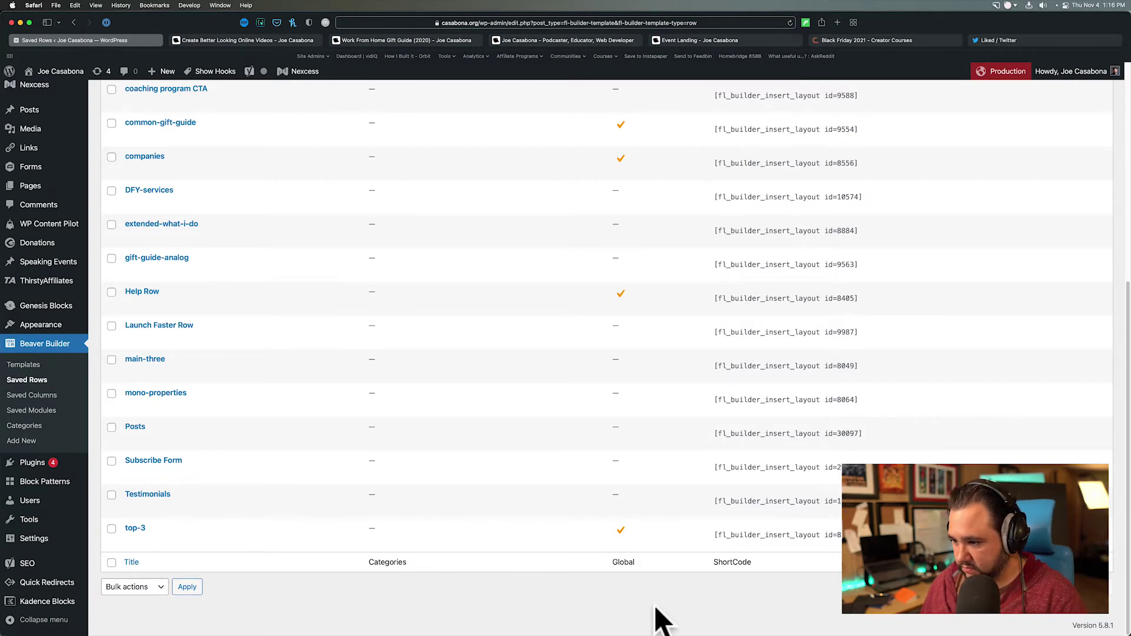
scroll(936, 294, up, 10)
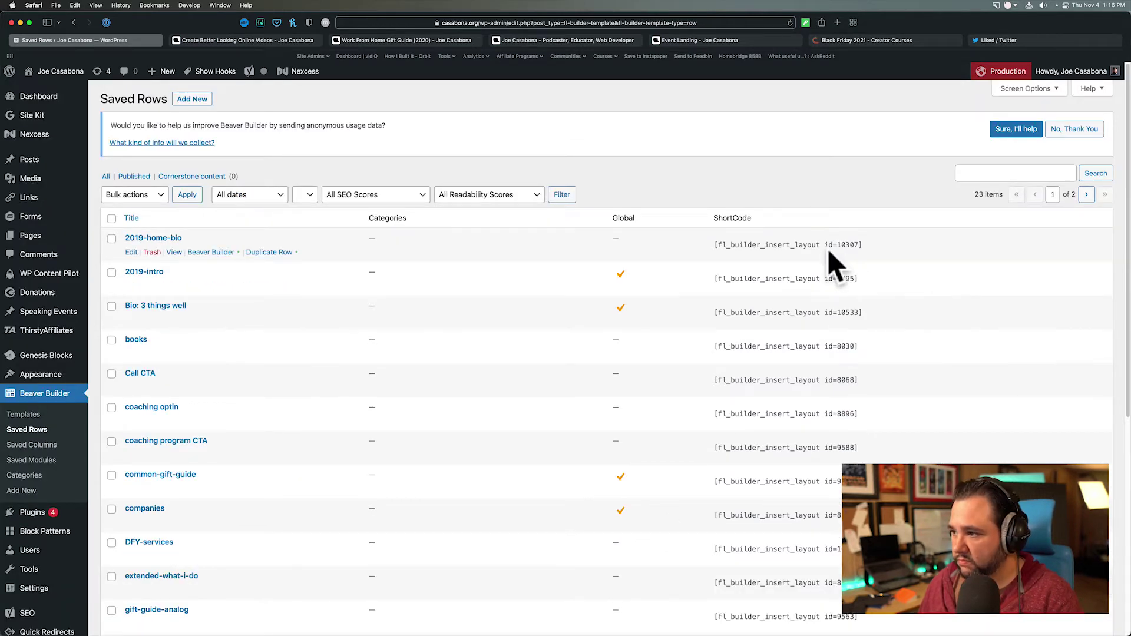
scroll(832, 264, down, 5)
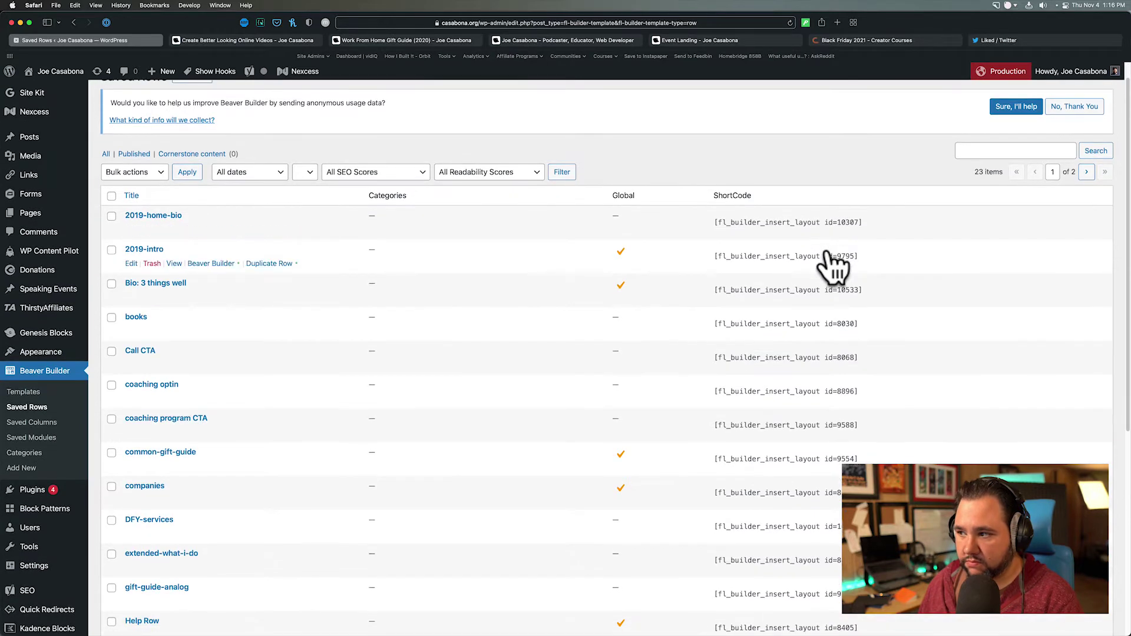
scroll(832, 264, down, 2)
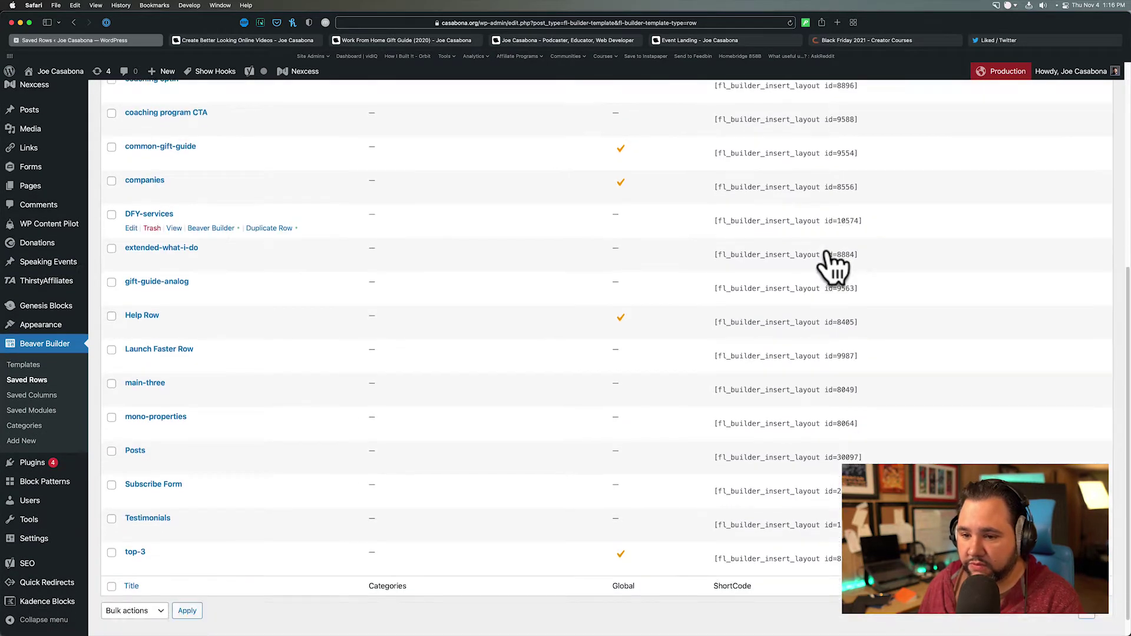
mouse_move(71, 465)
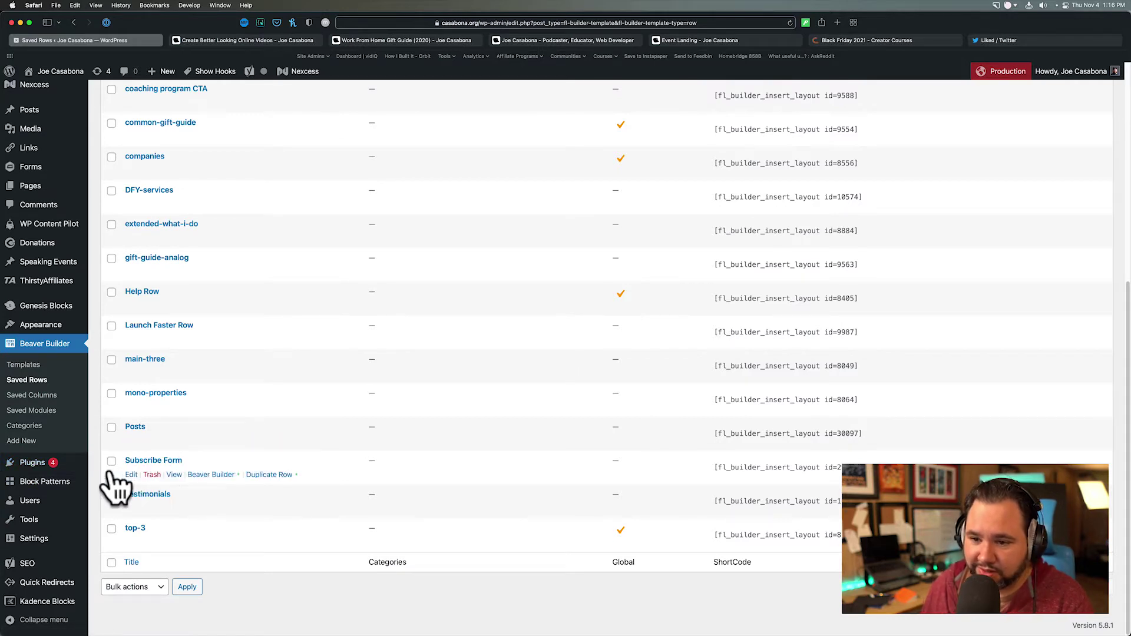
scroll(47, 447, up, 7)
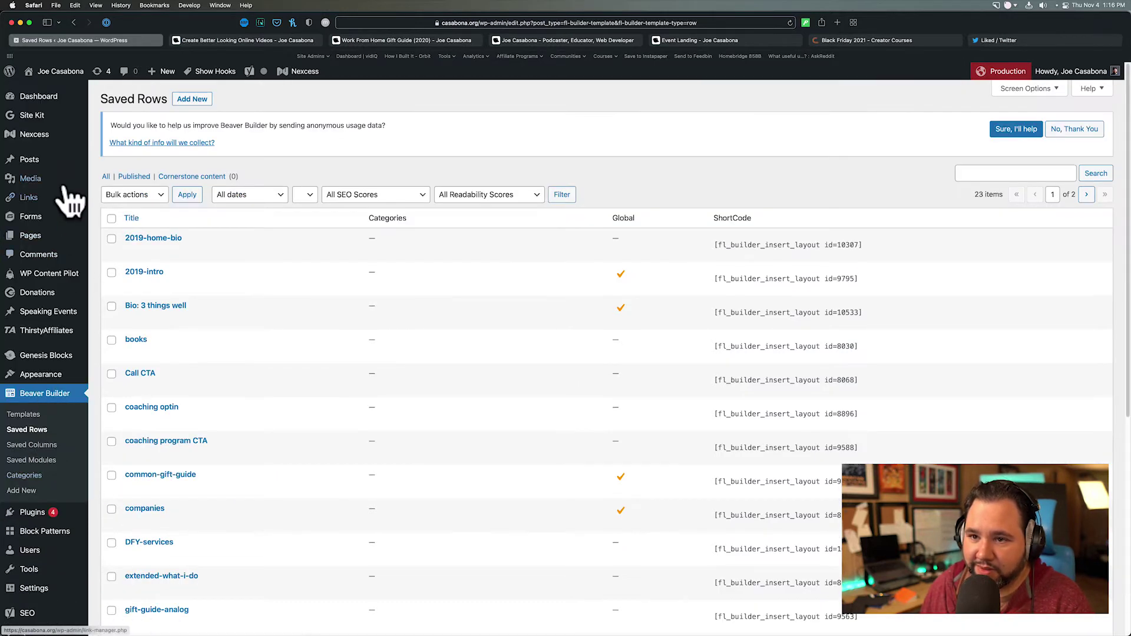
- Search all posts for the id=31031 layout shortcode
click(33, 159)
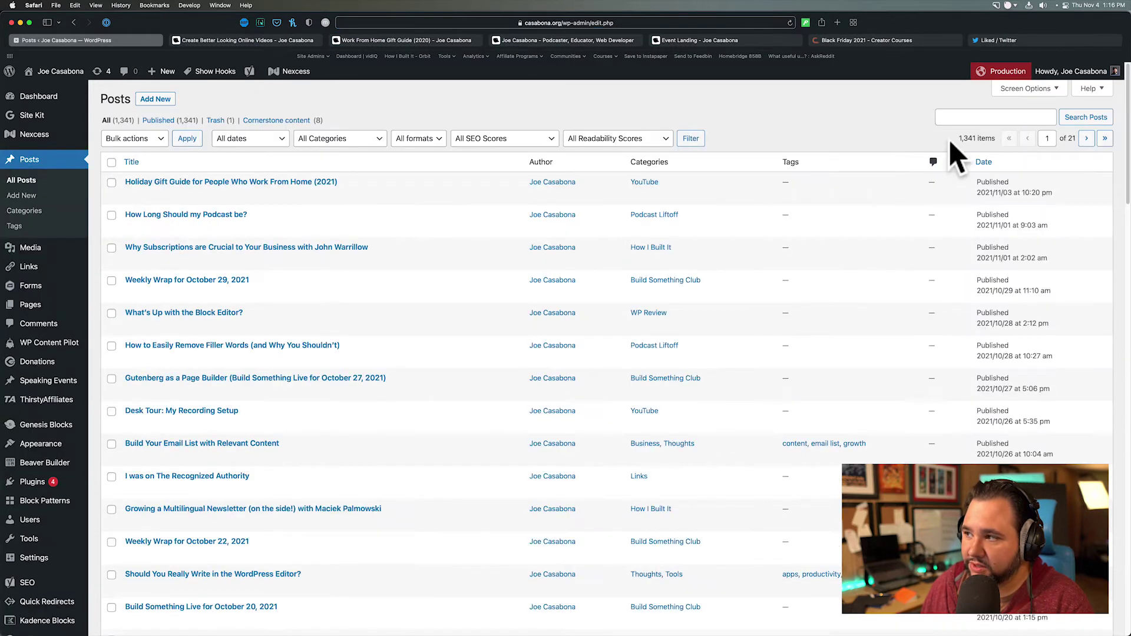
click(960, 118)
text([fl_builder_insert_layout id=31031])
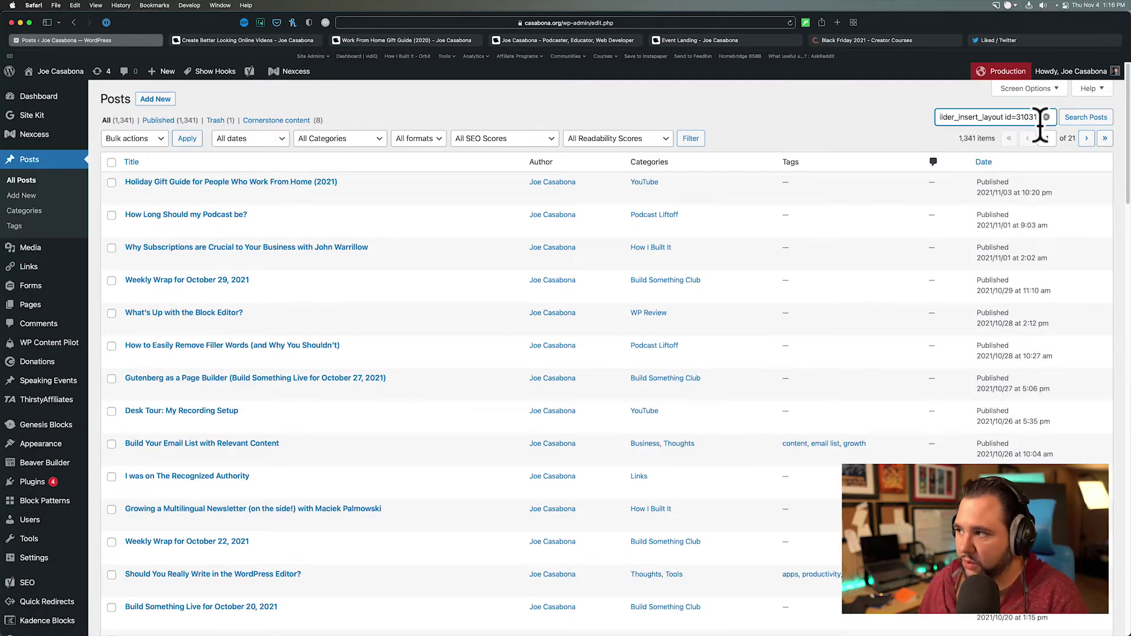
click(1078, 117)
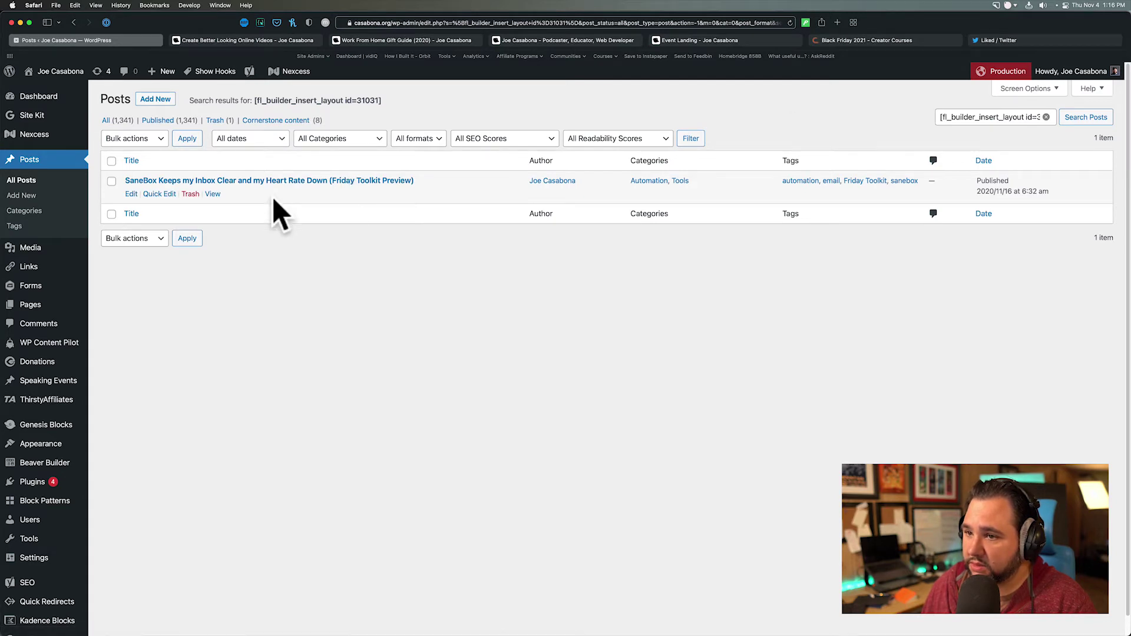
- View the SaneBox Friday Toolkit post live in a new tab, then open it for editing
right_click(213, 195)
click(242, 200)
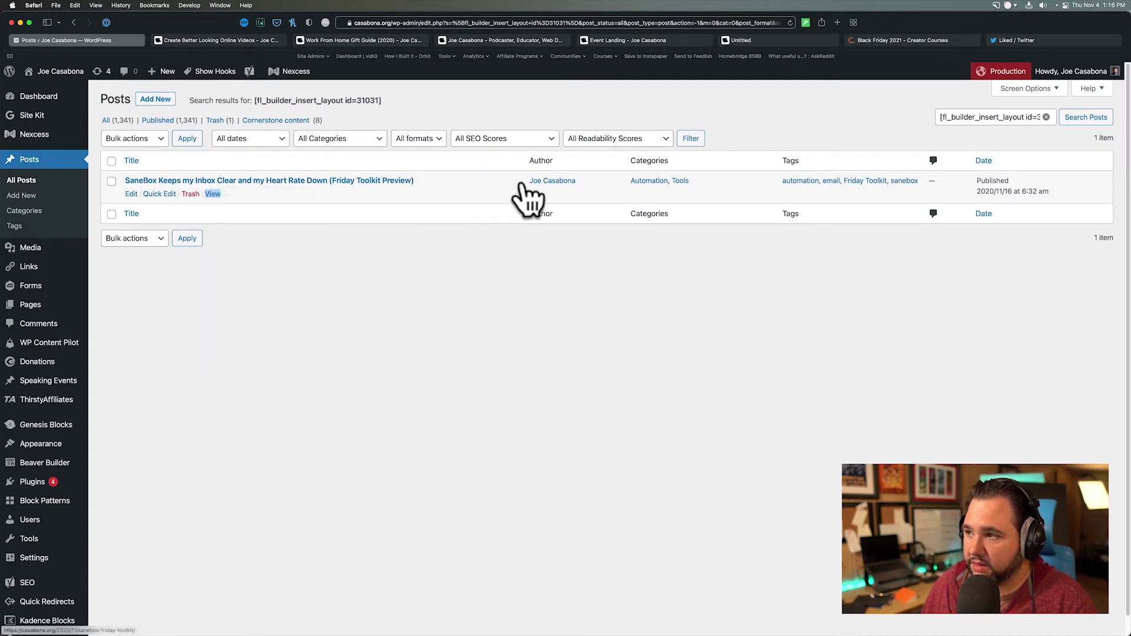
click(748, 41)
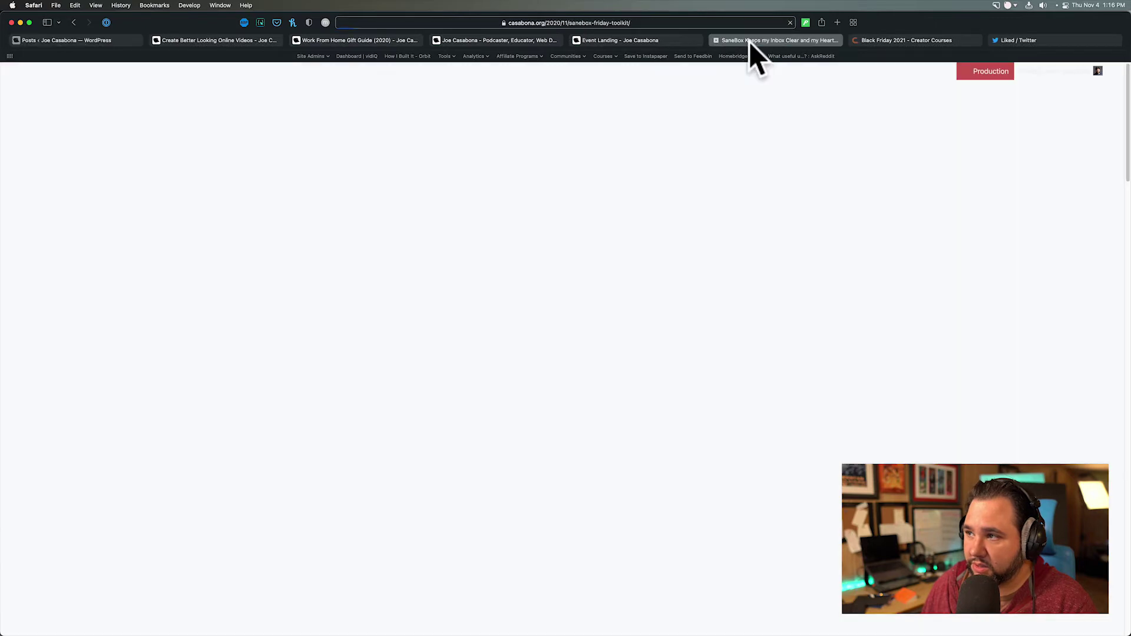
scroll(446, 358, down, 5)
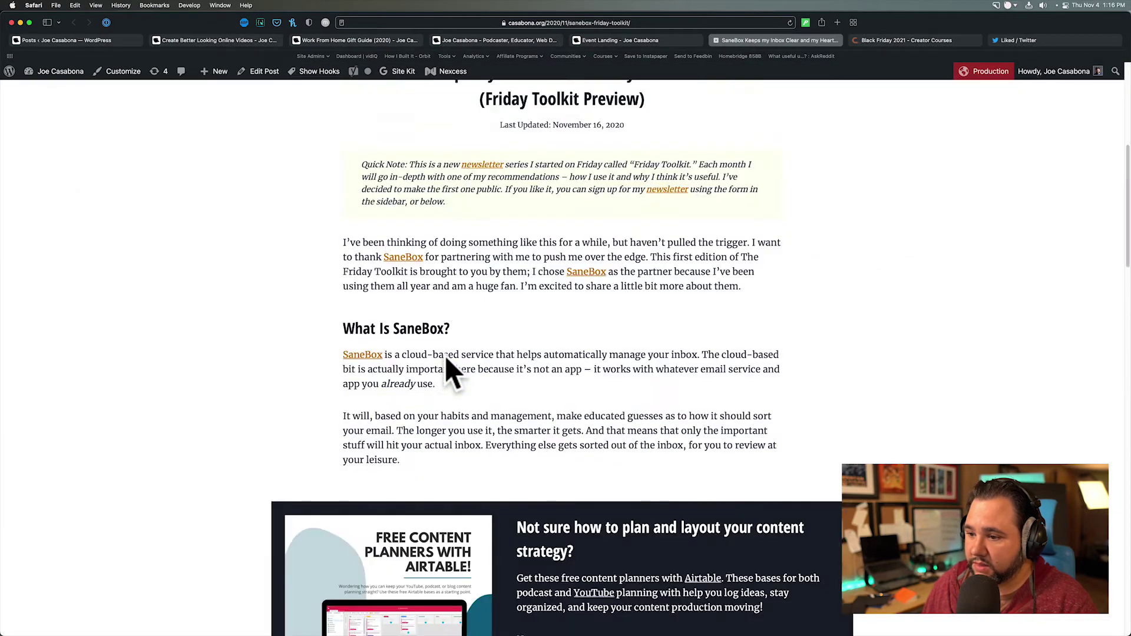
scroll(446, 358, down, 14)
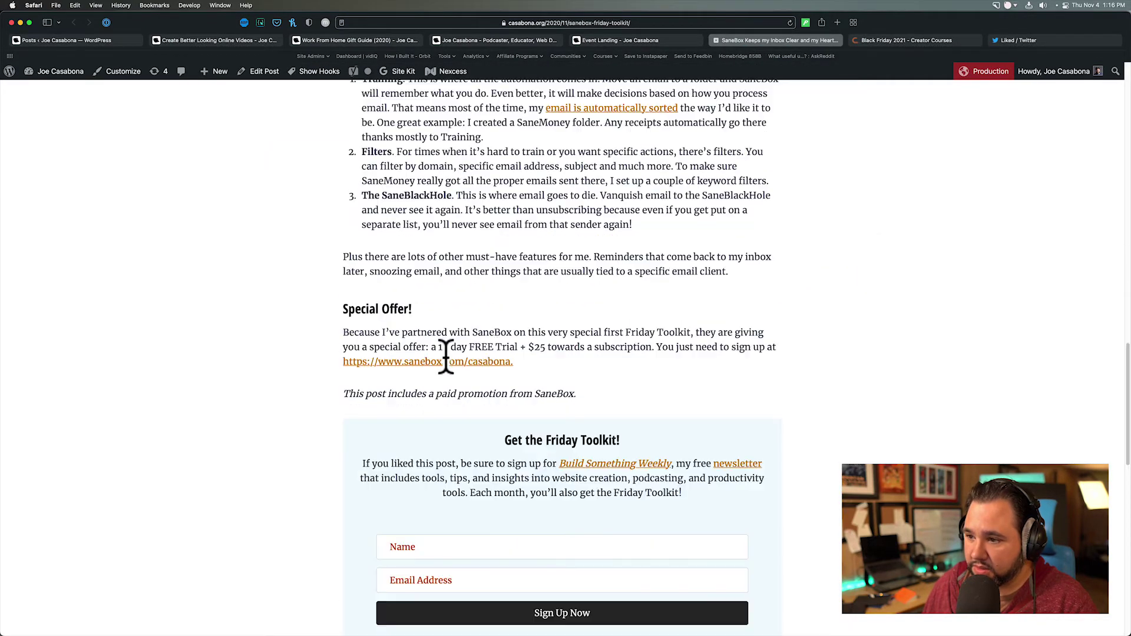
scroll(444, 355, down, 3)
drag(489, 286, 719, 356)
click(721, 356)
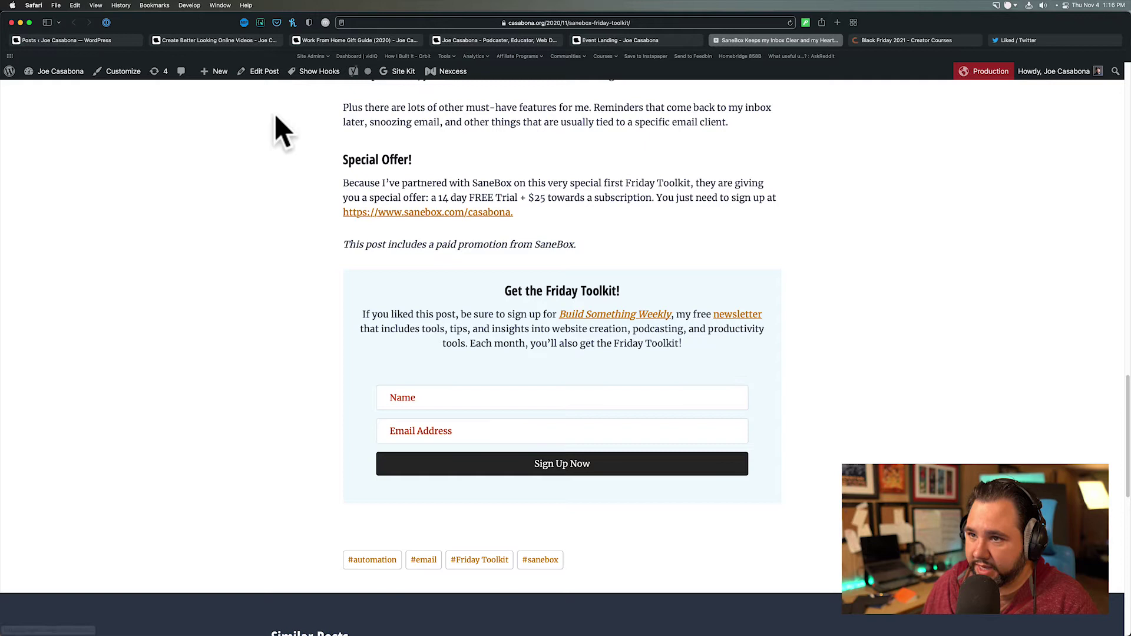
click(269, 75)
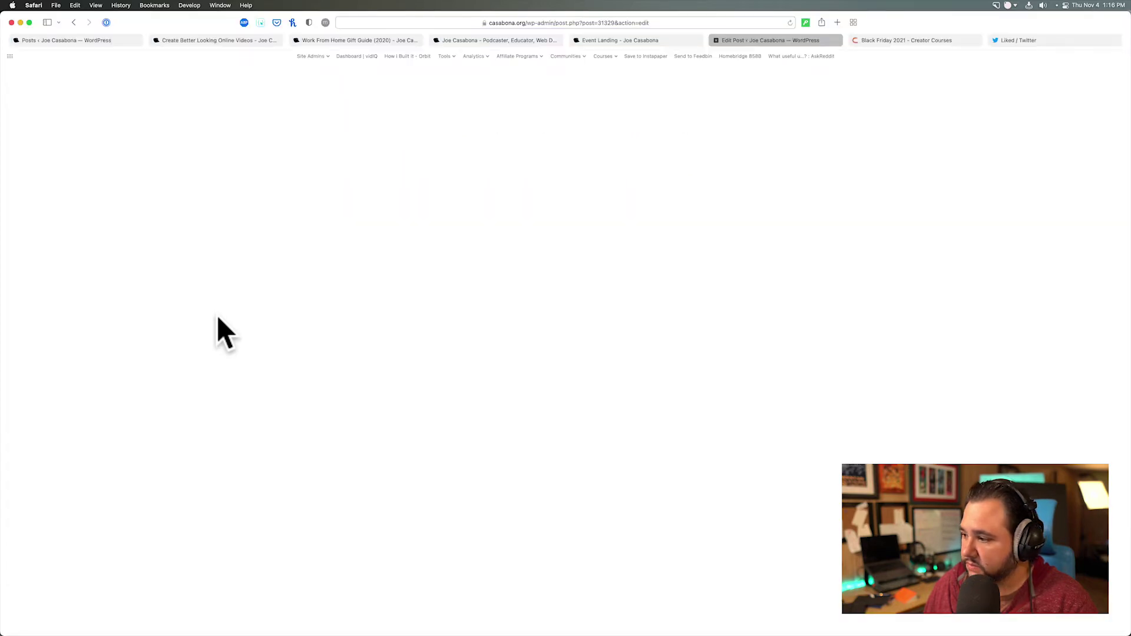
- Delete the Get the Friday Toolkit group block from the SaneBox post
scroll(218, 318, down, 10)
scroll(239, 374, down, 10)
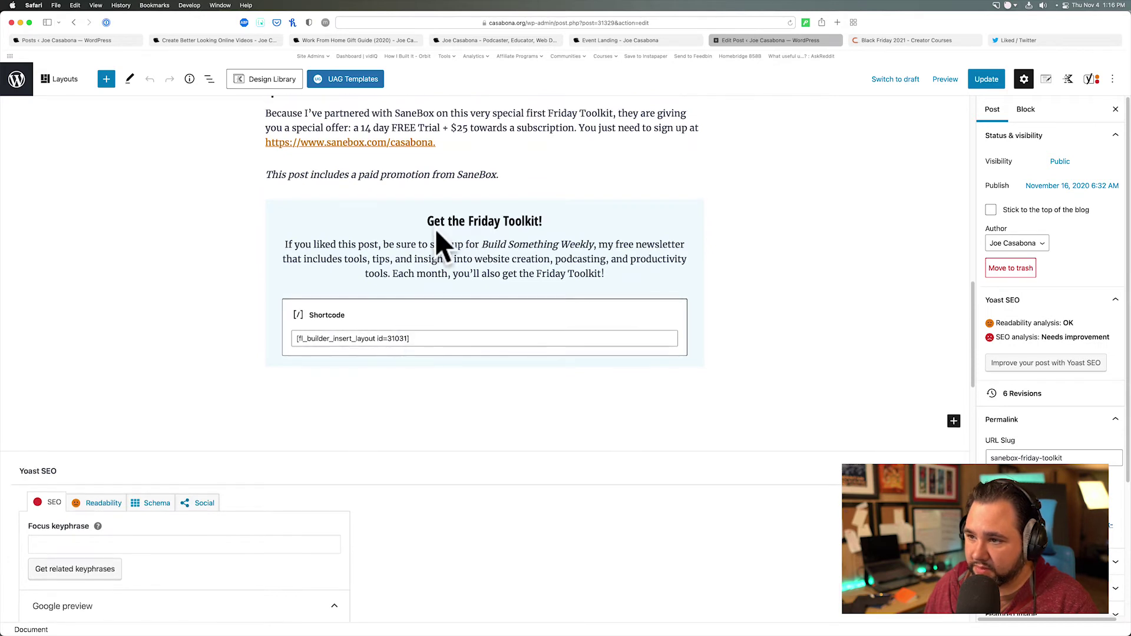
click(434, 206)
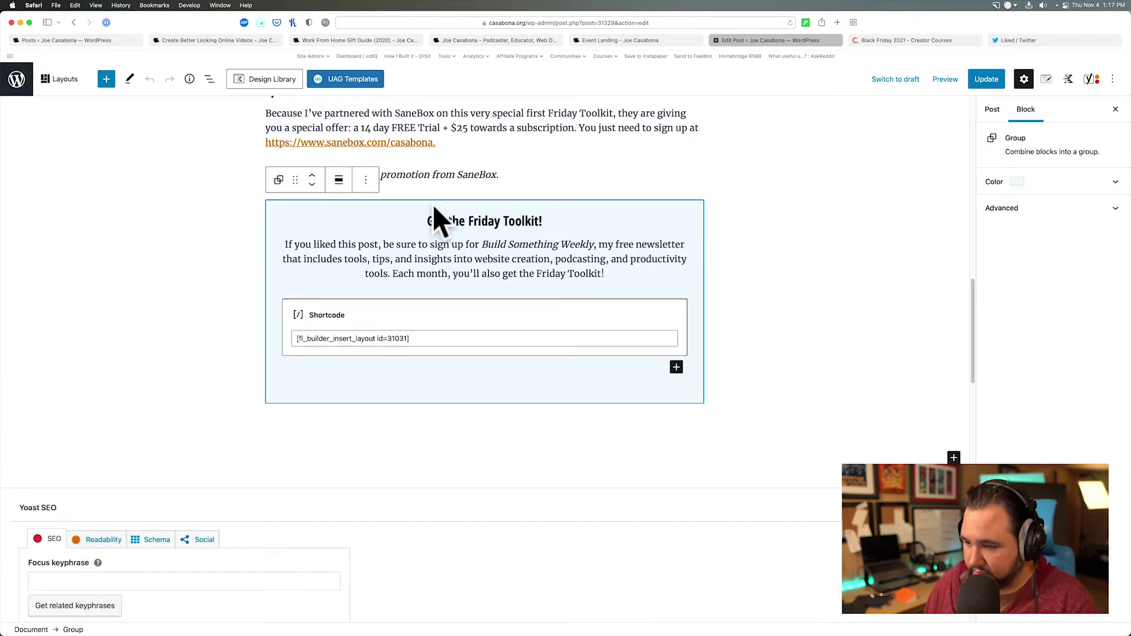
key(BackSpace)
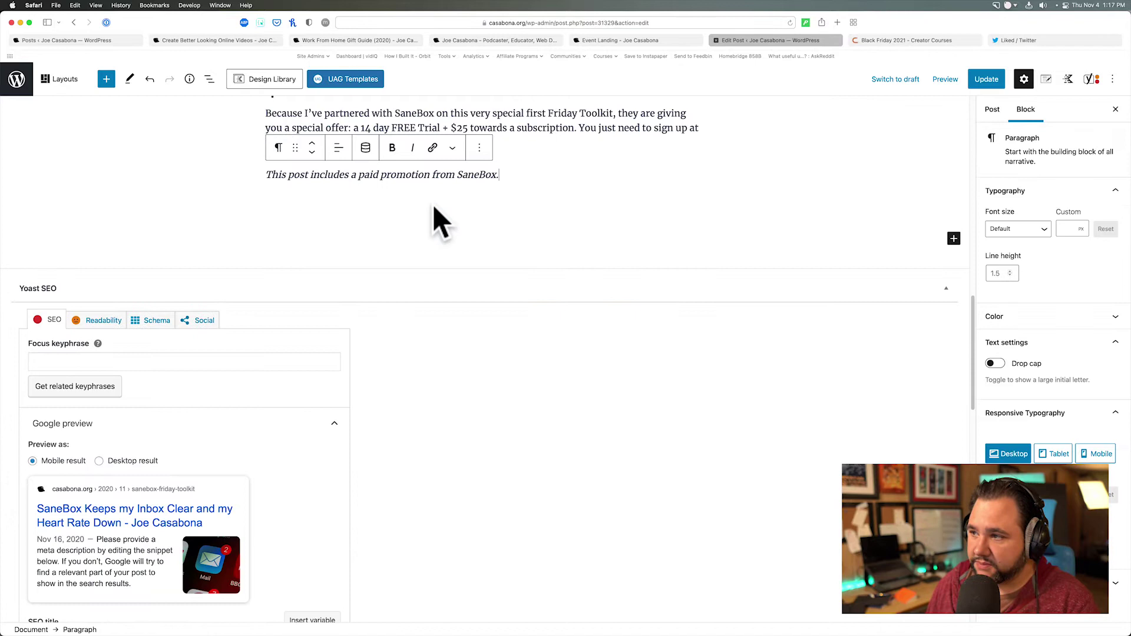
- Update the post and return to the Posts list
click(986, 79)
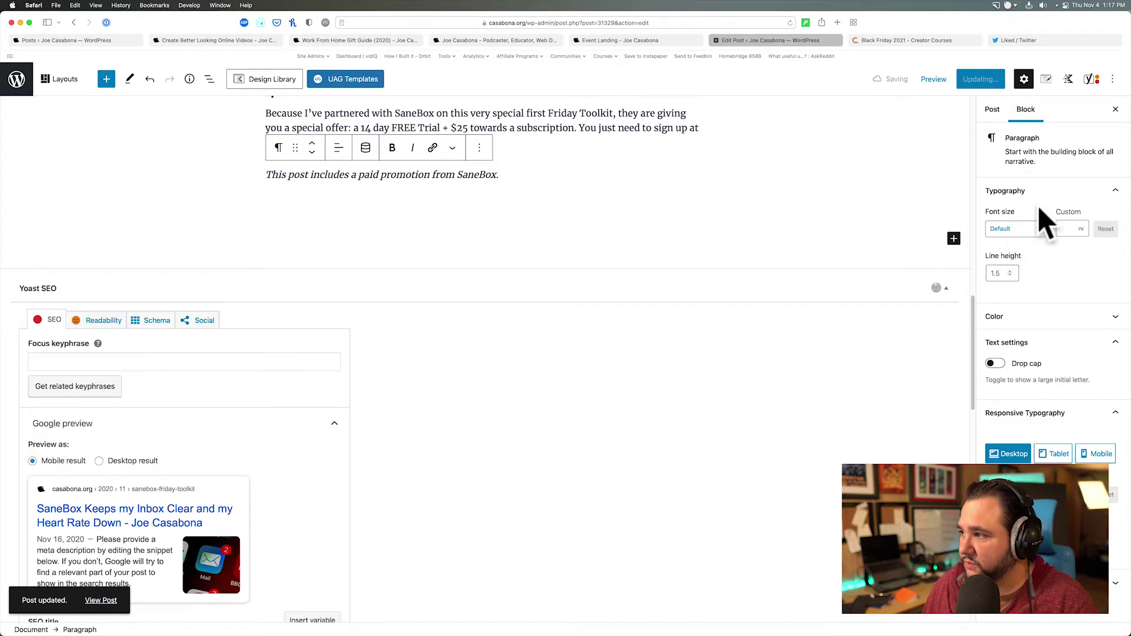
click(992, 109)
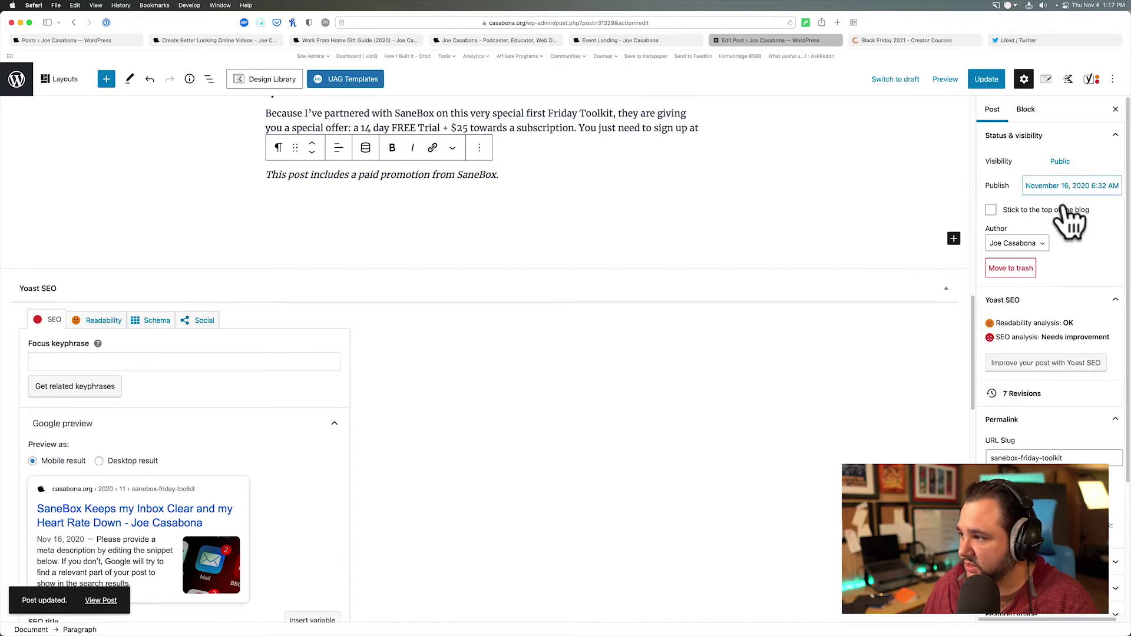
scroll(1061, 265, down, 3)
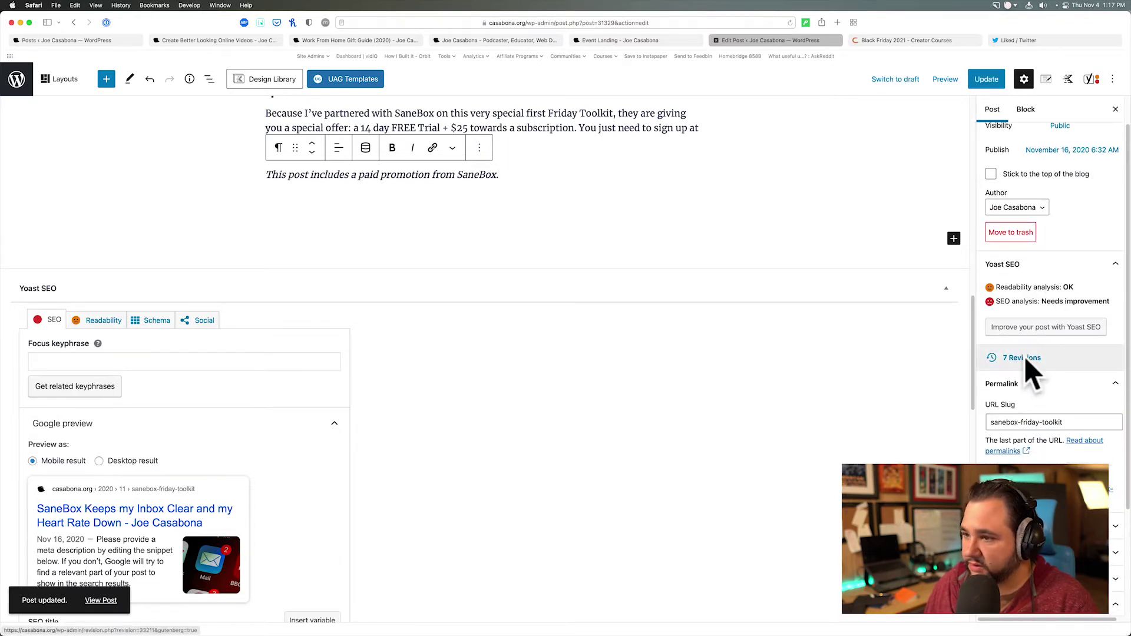
scroll(535, 273, up, 15)
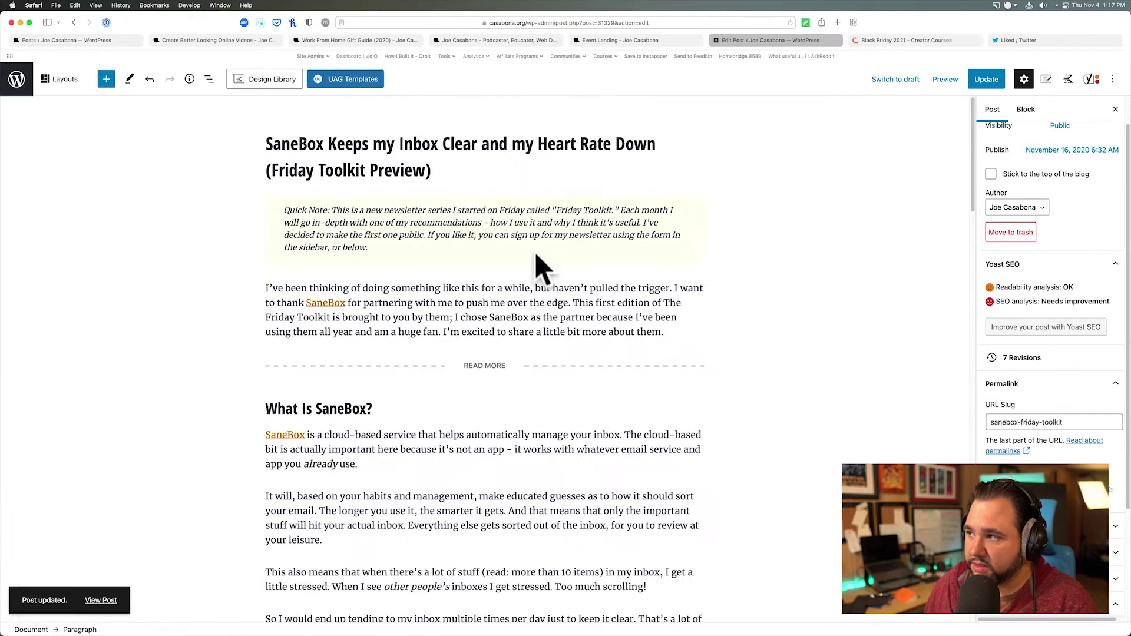
click(975, 82)
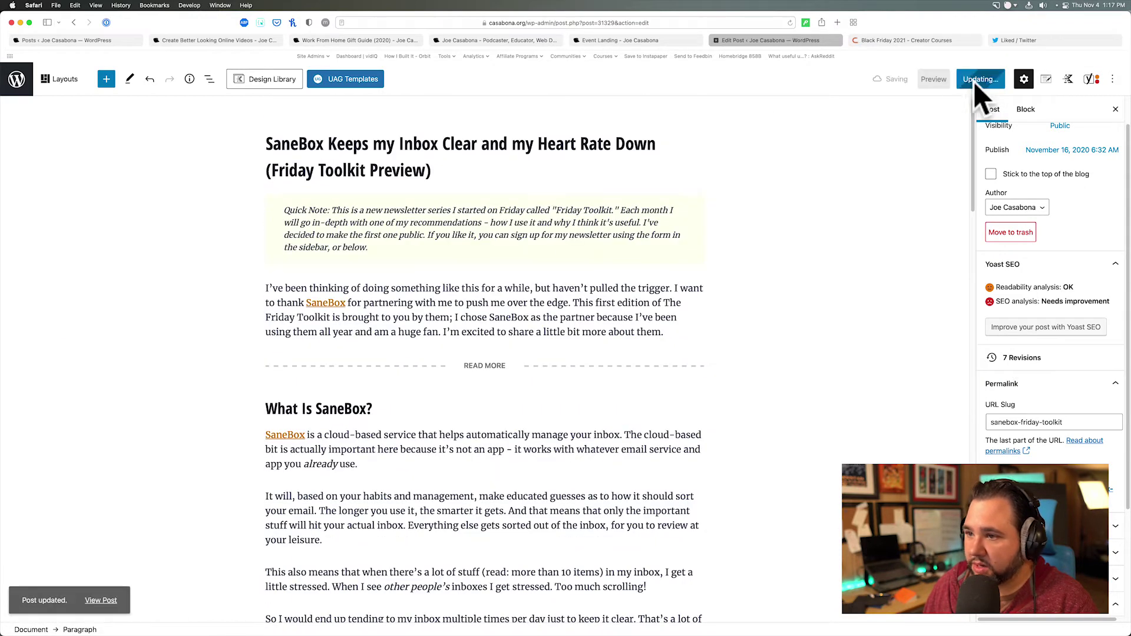
click(16, 82)
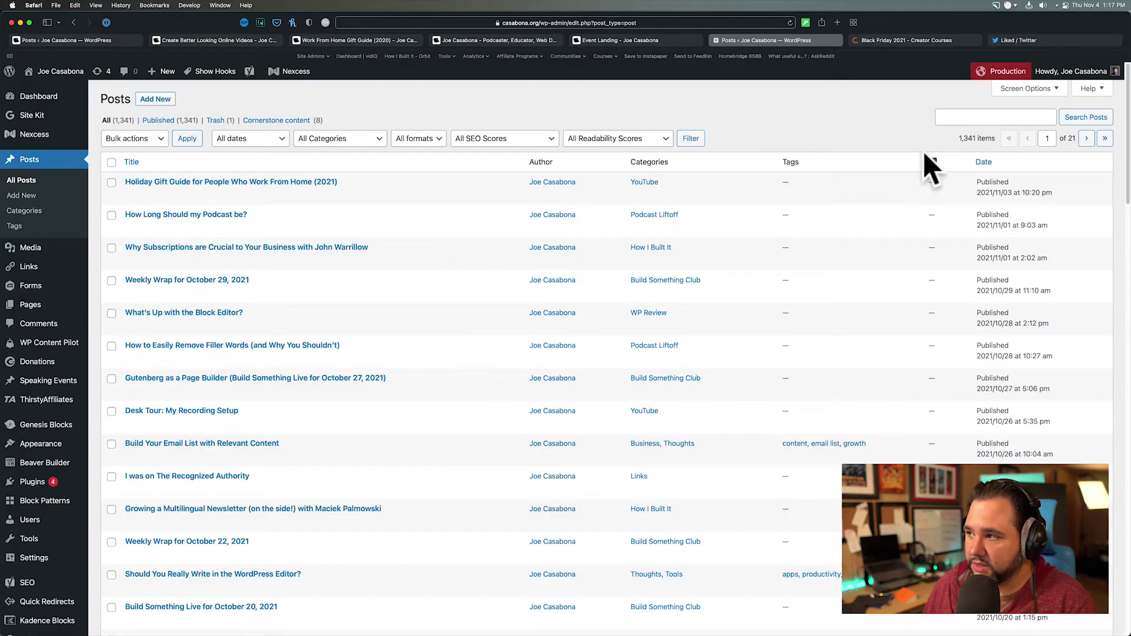
- Search posts for fl_builder_insert_layout, without the id, and confirm no posts are found
click(960, 116)
text([fl_builder_insert_layout id=31031])
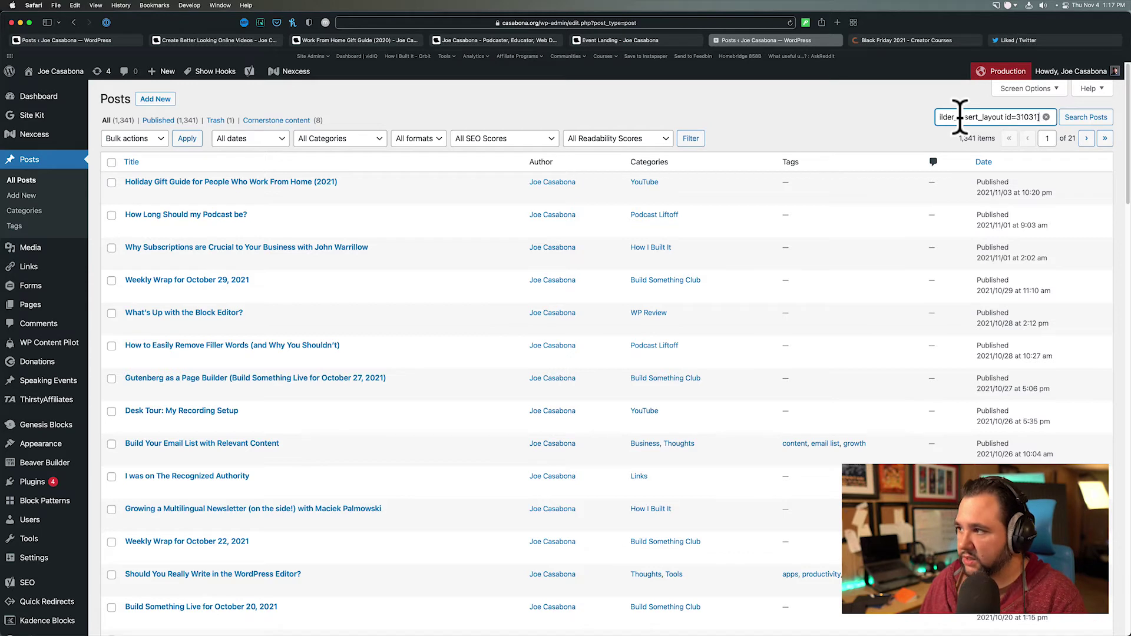
drag(1008, 117, 1094, 116)
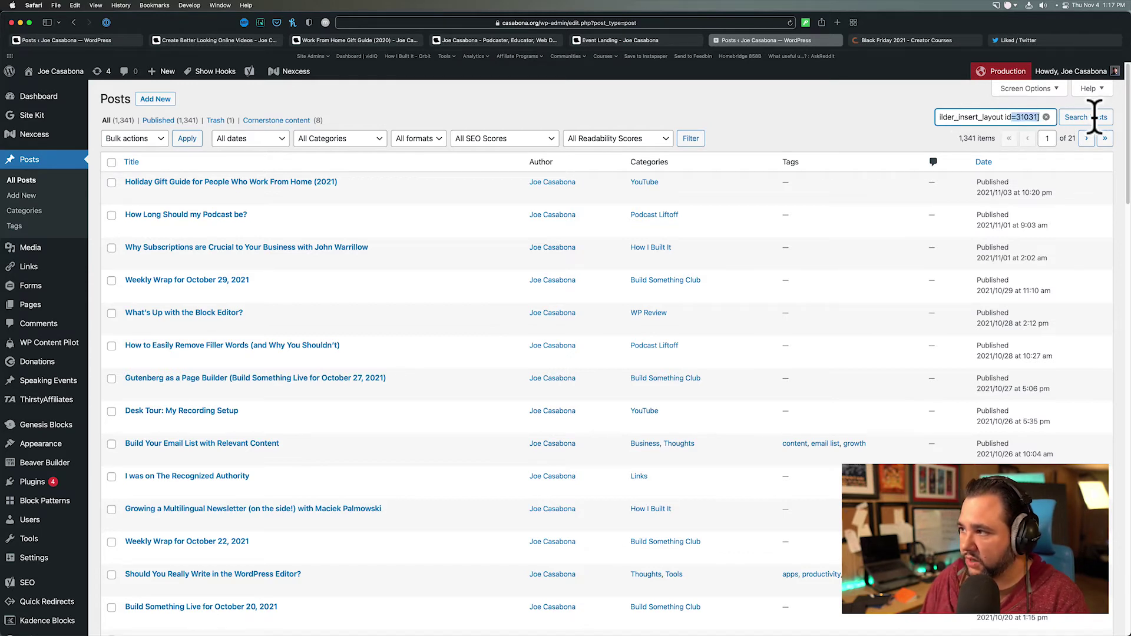
key(BackSpace)
key(BackSpace)
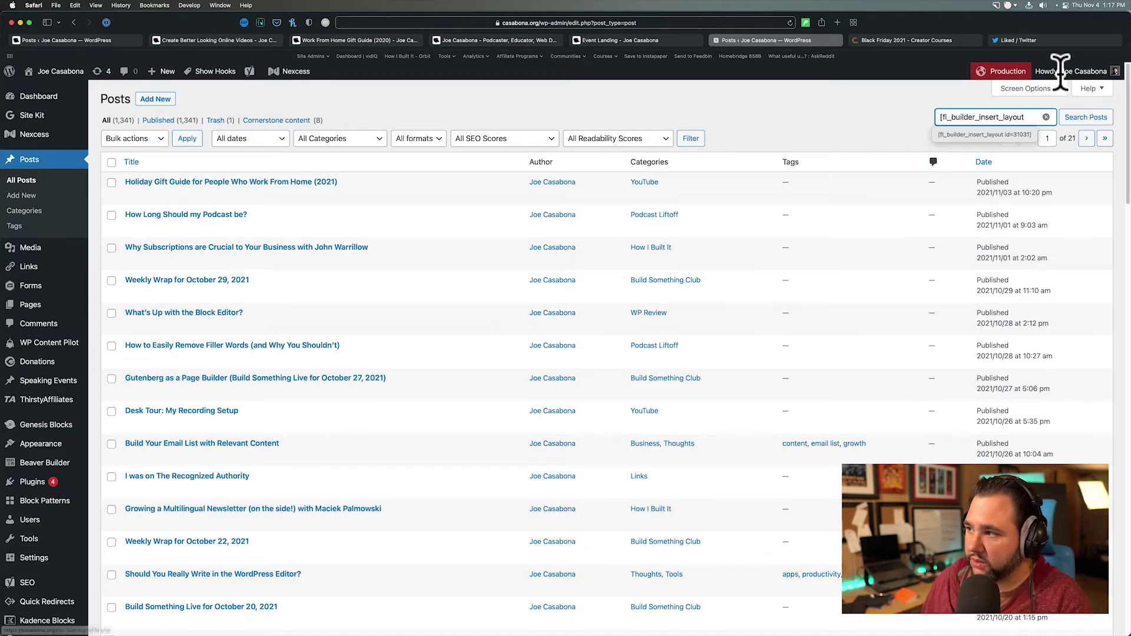
key(Return)
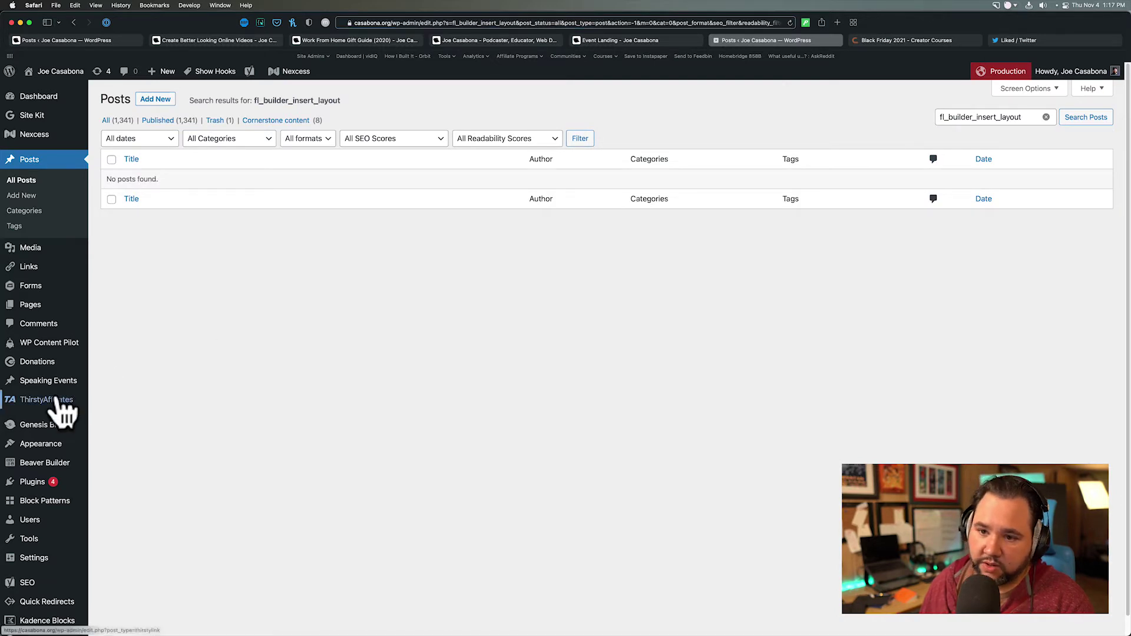
mouse_move(35, 250)
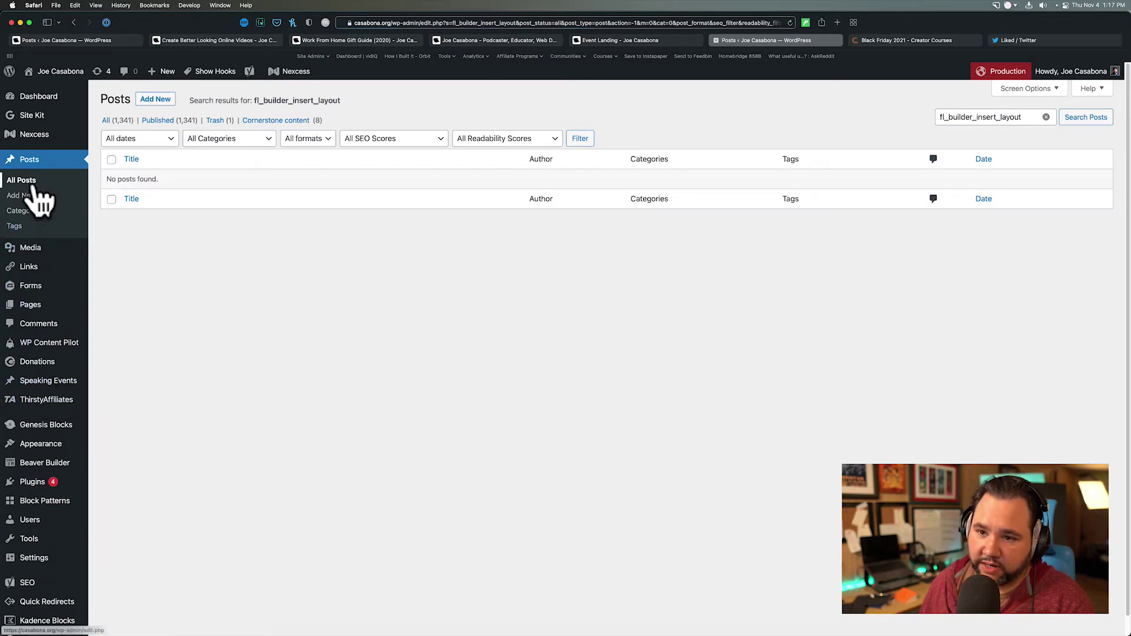
mouse_move(41, 450)
mouse_move(41, 470)
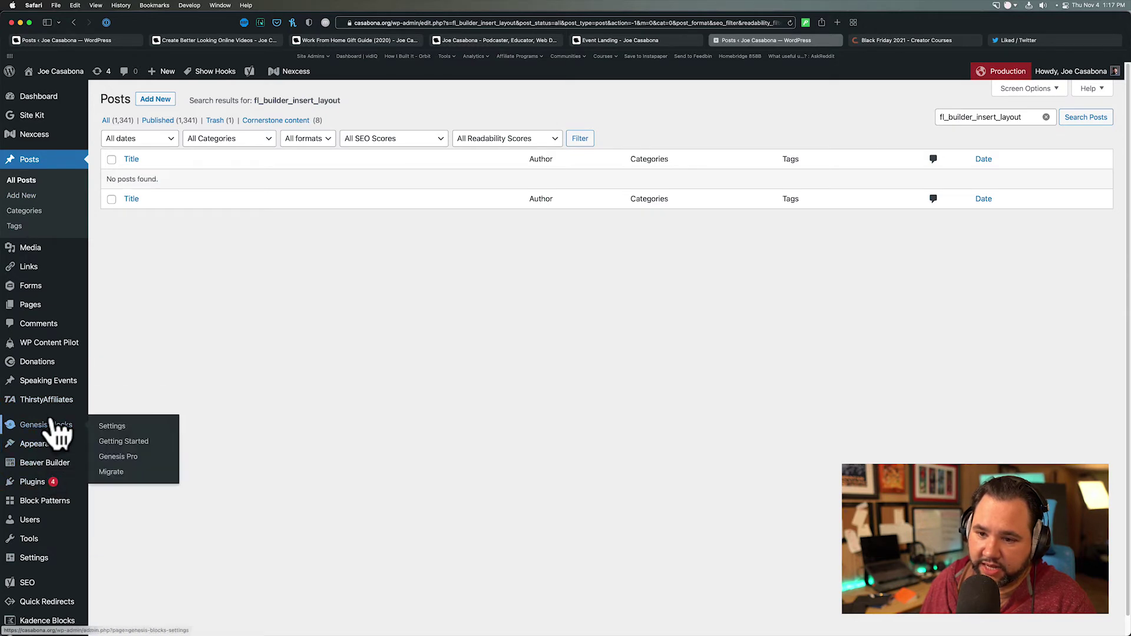
mouse_move(46, 347)
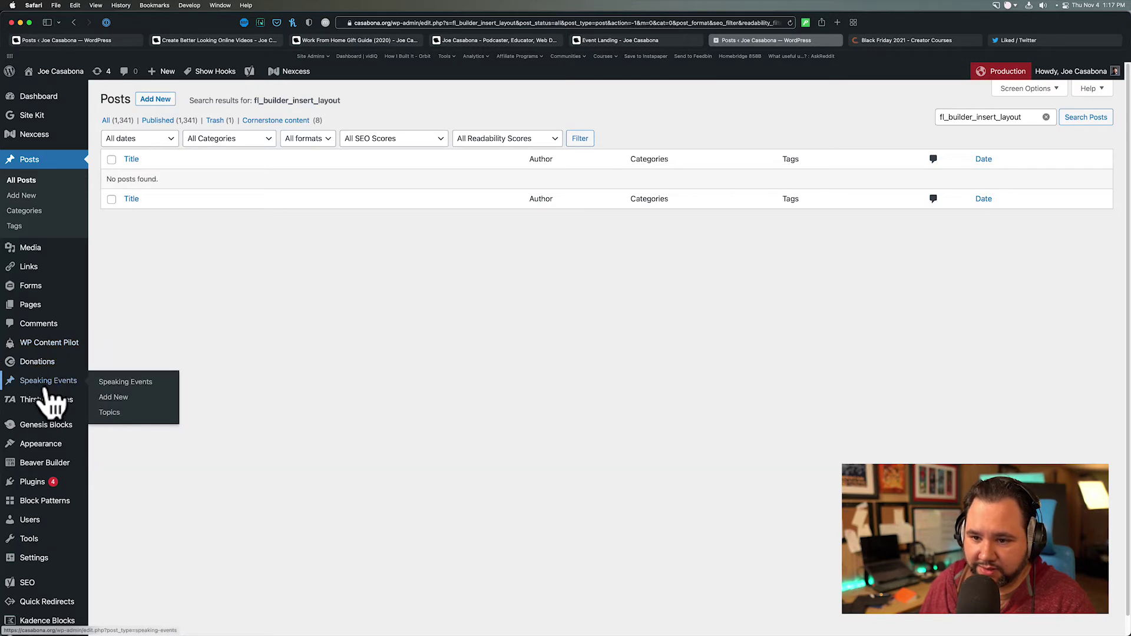
- Open the BSW Optin element and recover its signup form block, then leave it without saving
mouse_move(51, 447)
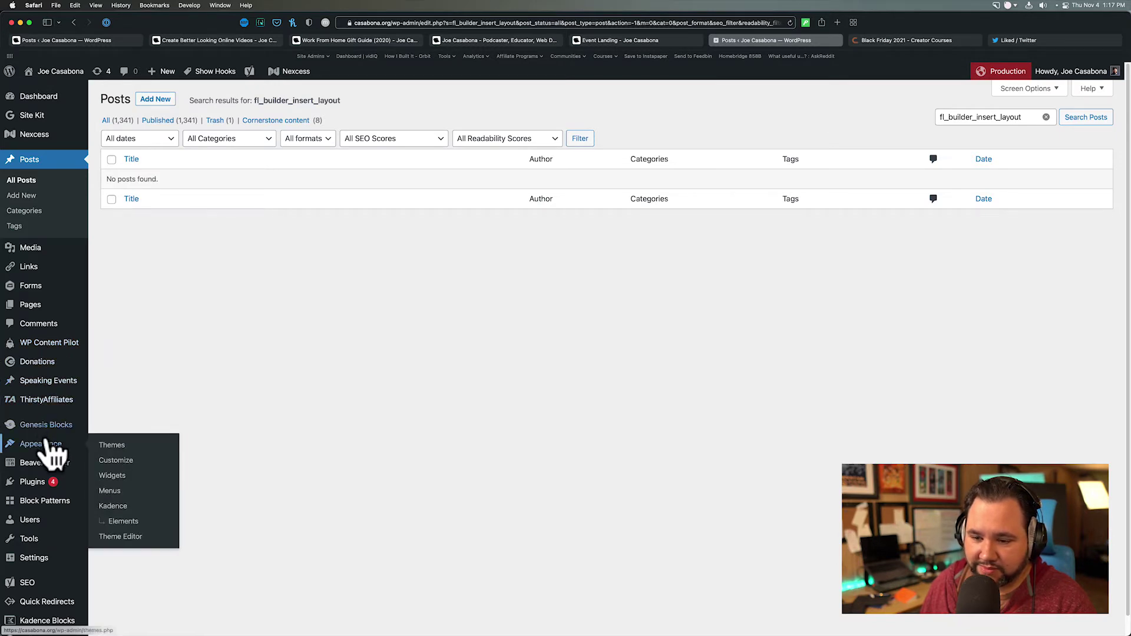
click(125, 522)
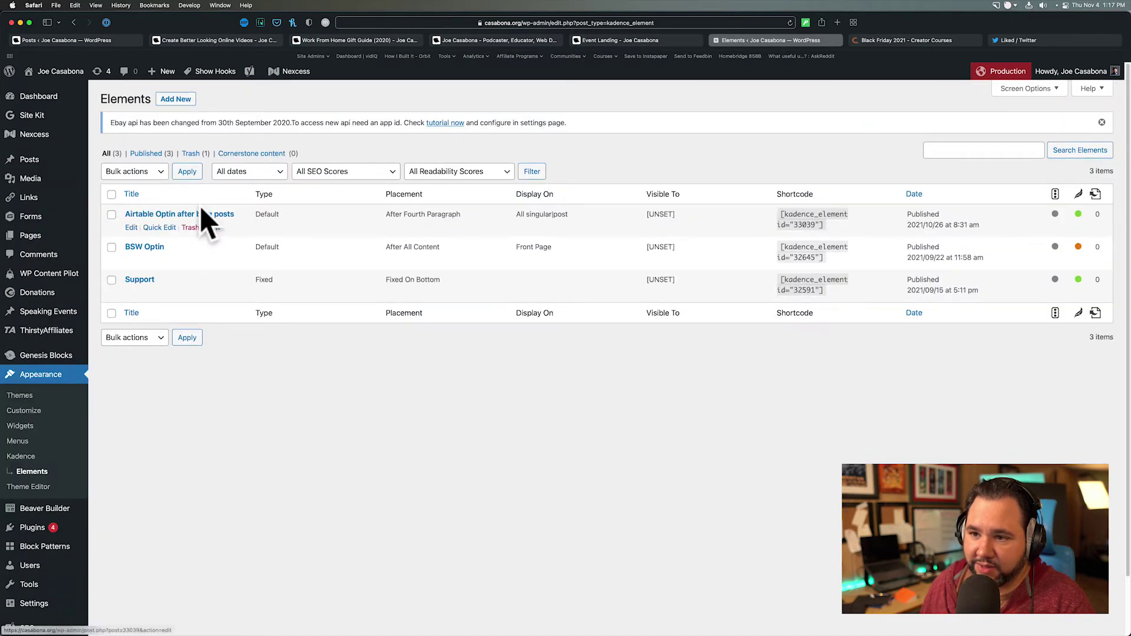
click(141, 247)
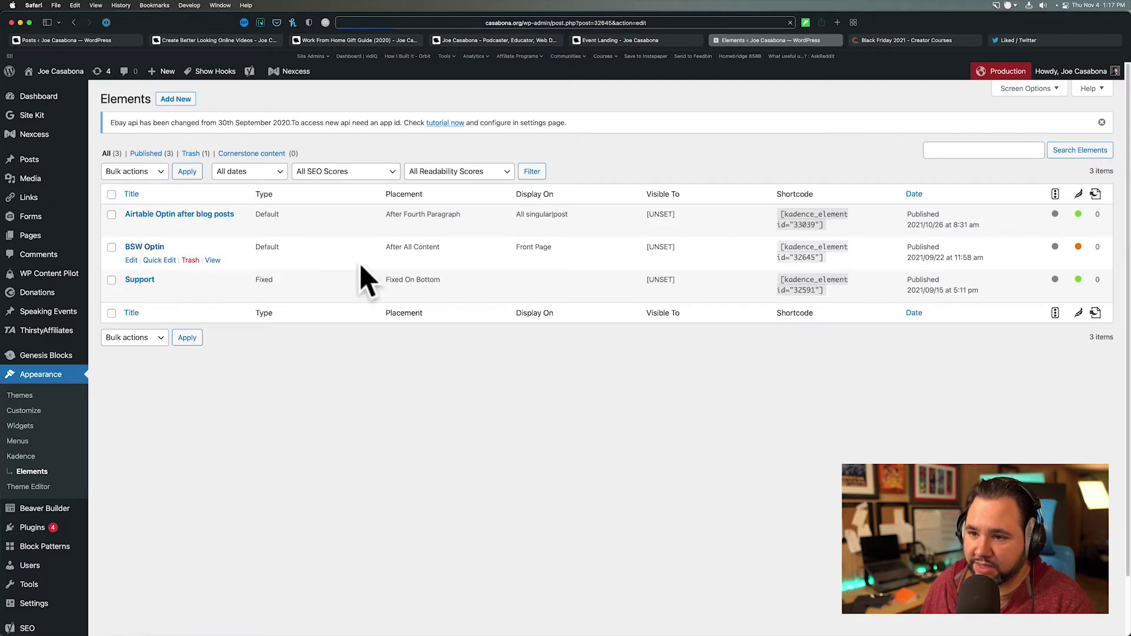
key(Escape)
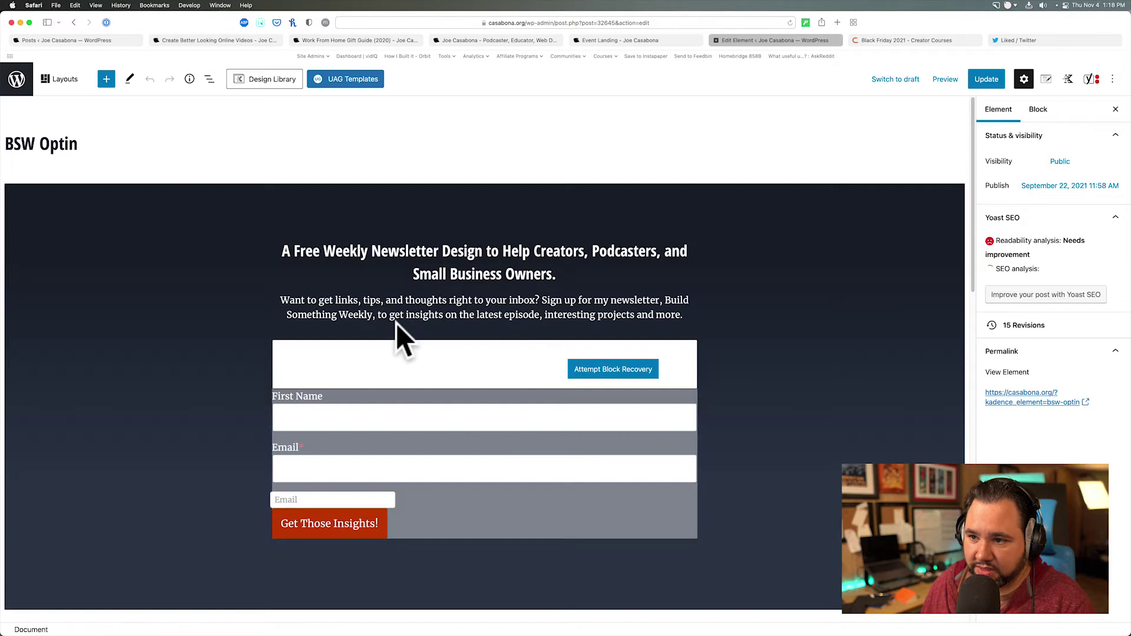
click(601, 370)
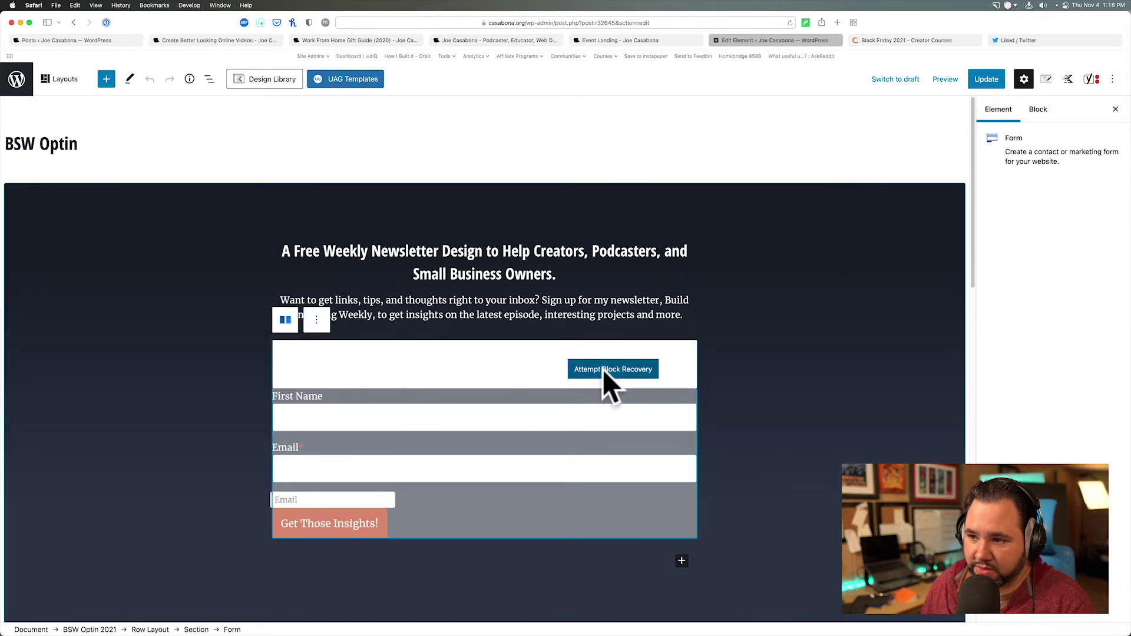
click(16, 79)
click(599, 226)
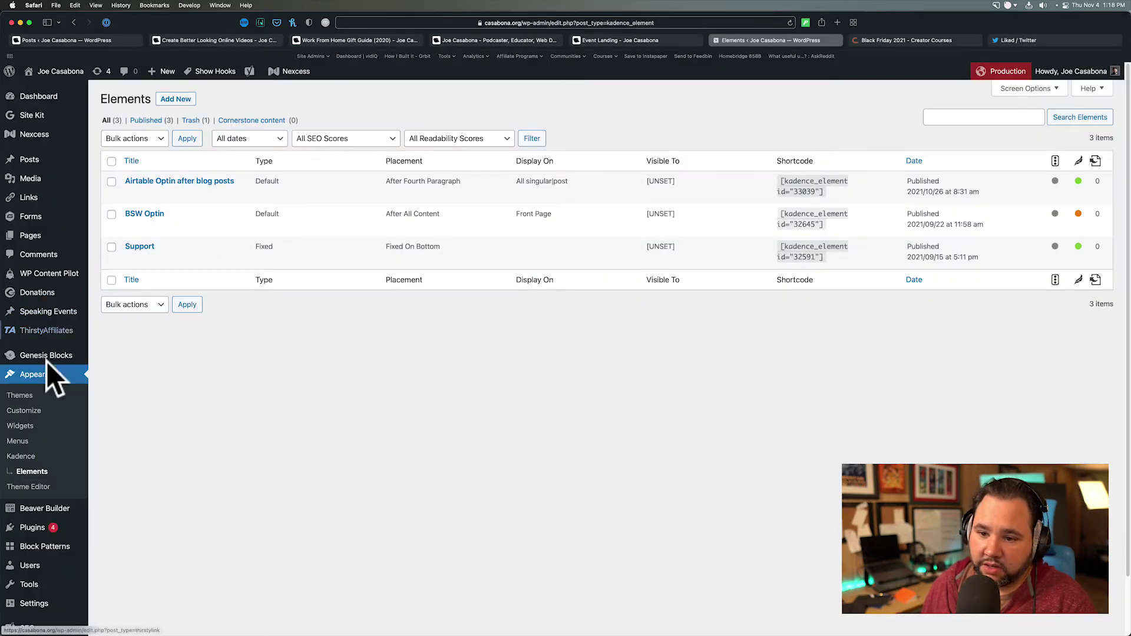
- In Migrate DB Pro, load the unsaved Find & Replace profile searching for fl_builder_insert_layout
mouse_move(42, 536)
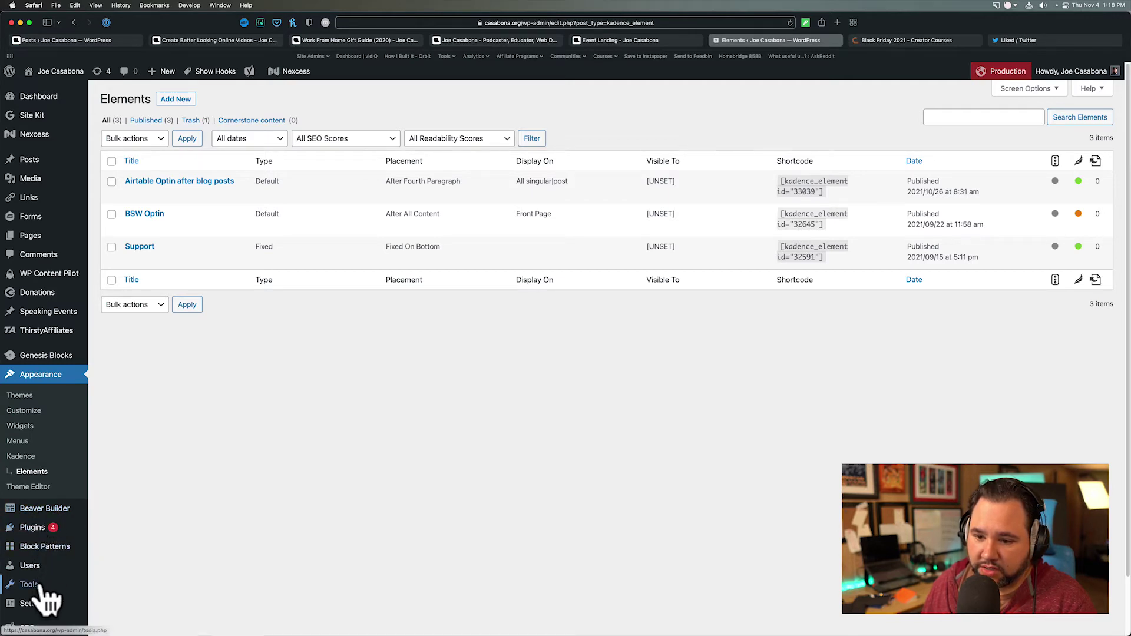
mouse_move(35, 586)
click(112, 589)
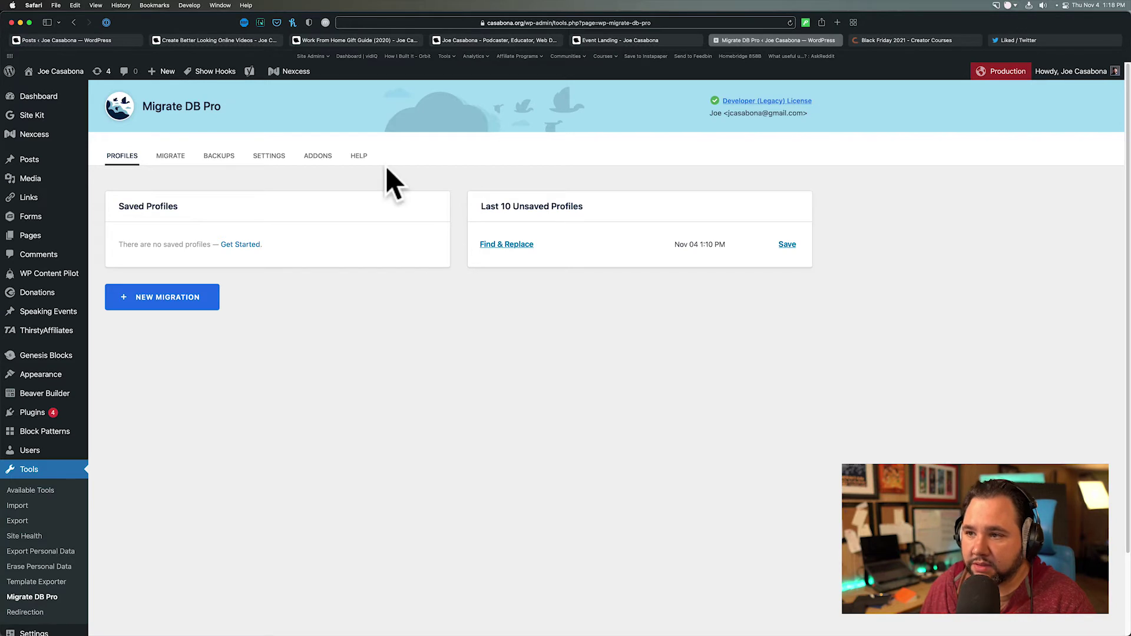
click(273, 156)
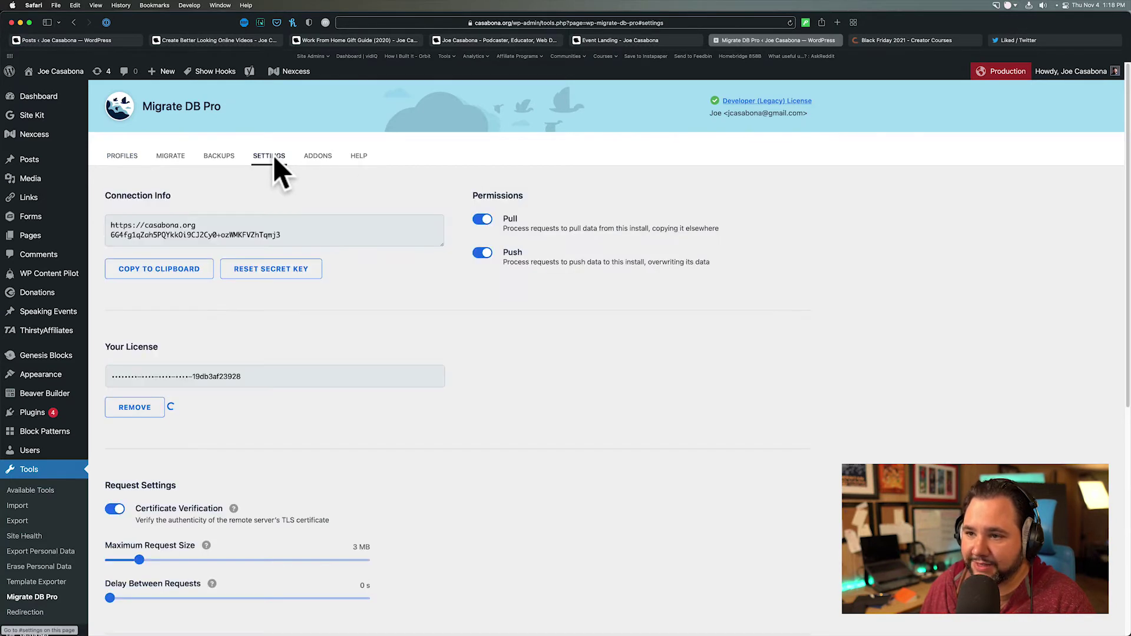
click(219, 157)
click(119, 156)
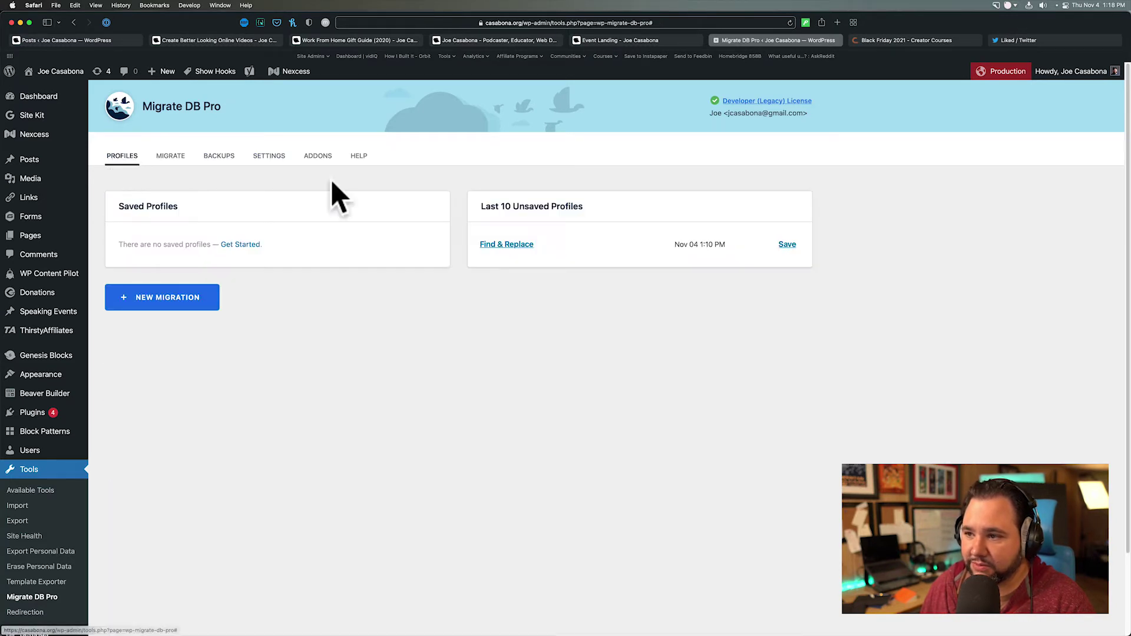
click(518, 243)
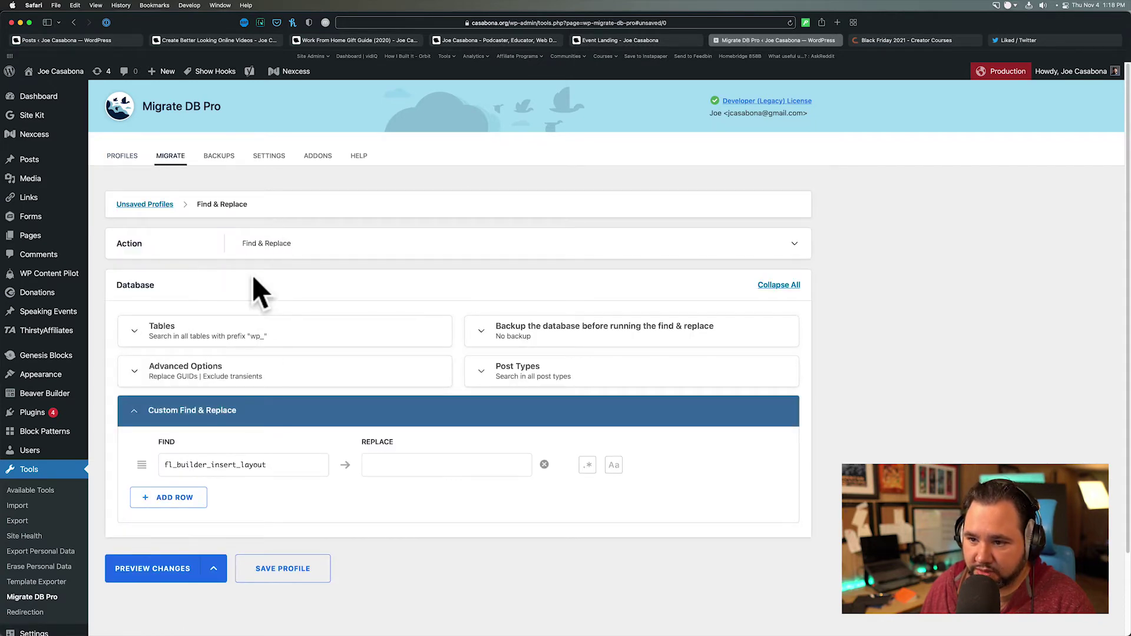
- Switch to 'Search only in selected tables below' and clear all table selections
click(141, 344)
click(135, 386)
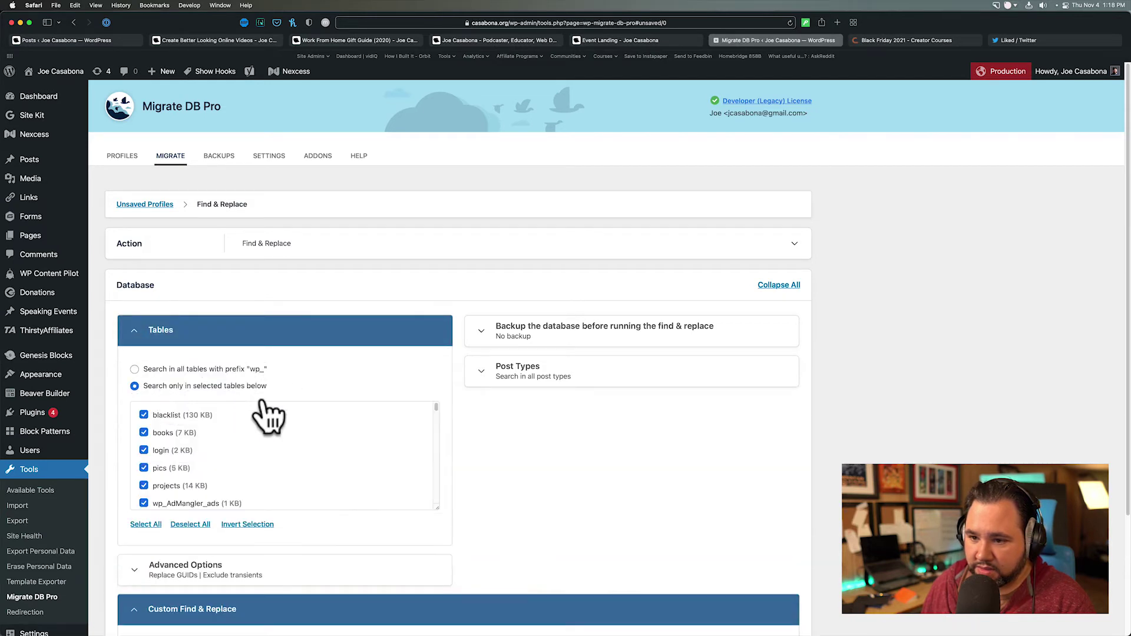
click(186, 524)
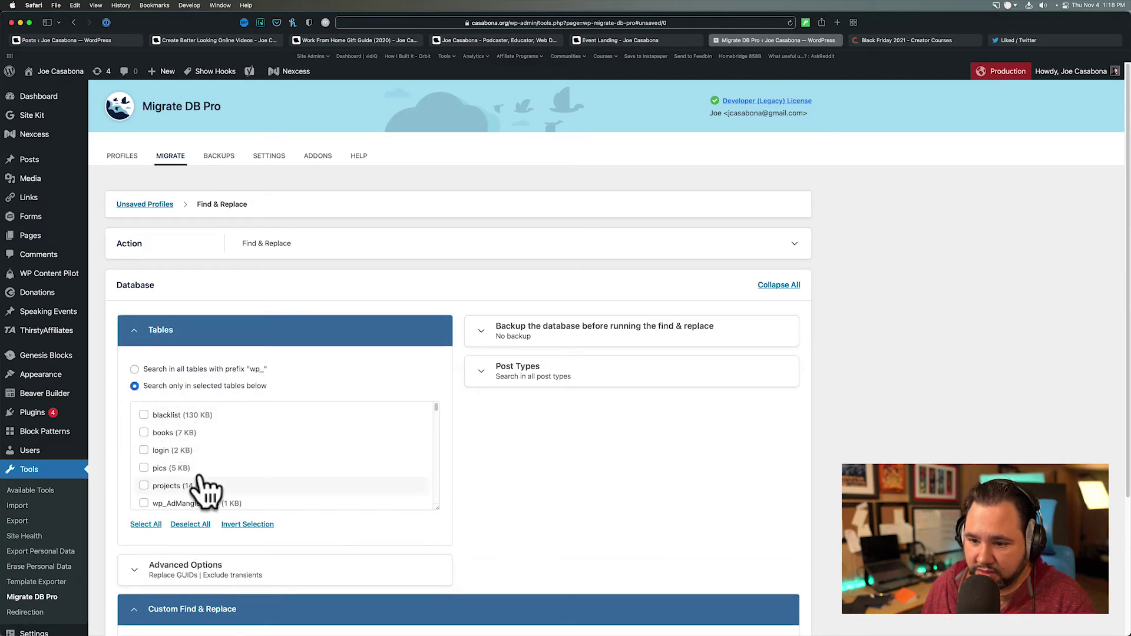
scroll(202, 490, down, 10)
scroll(202, 489, down, 10)
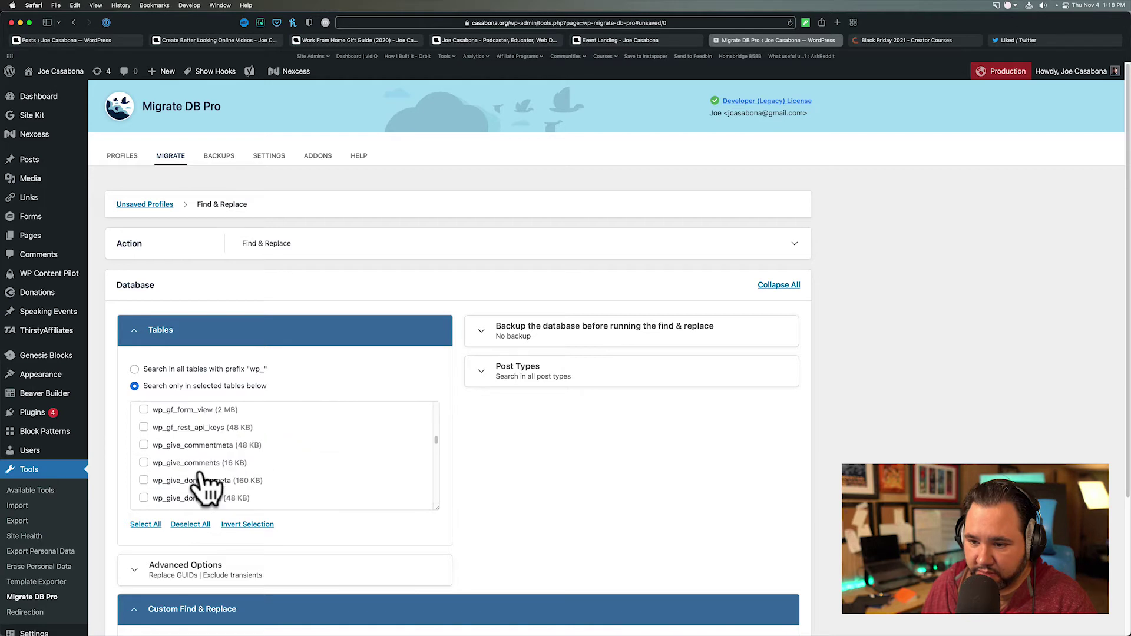
scroll(202, 477, down, 15)
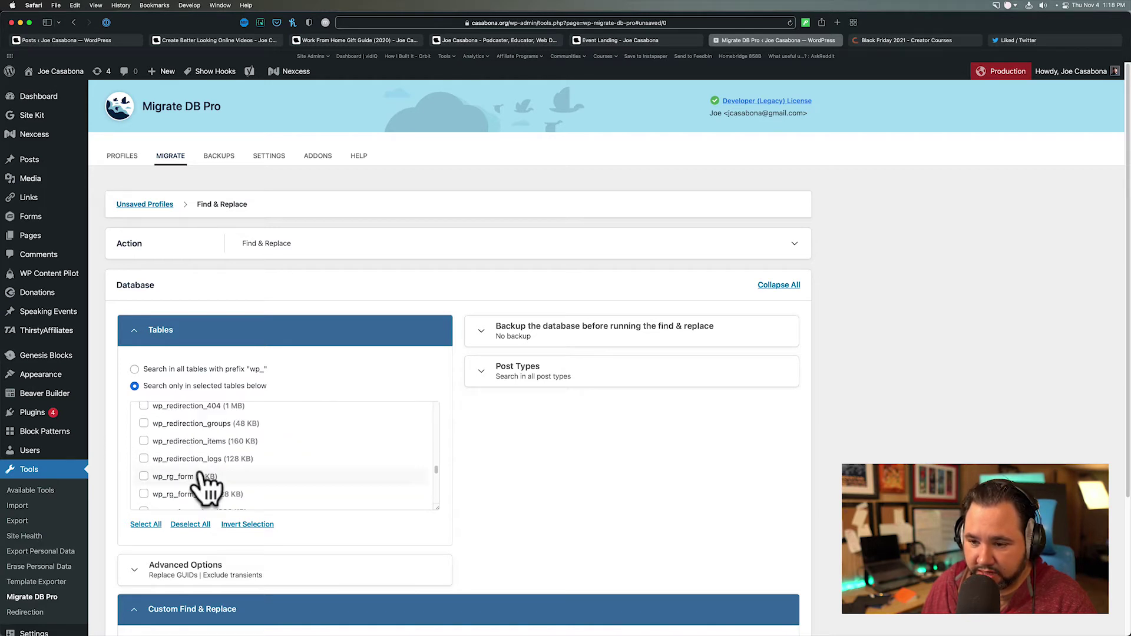
scroll(201, 479, up, 5)
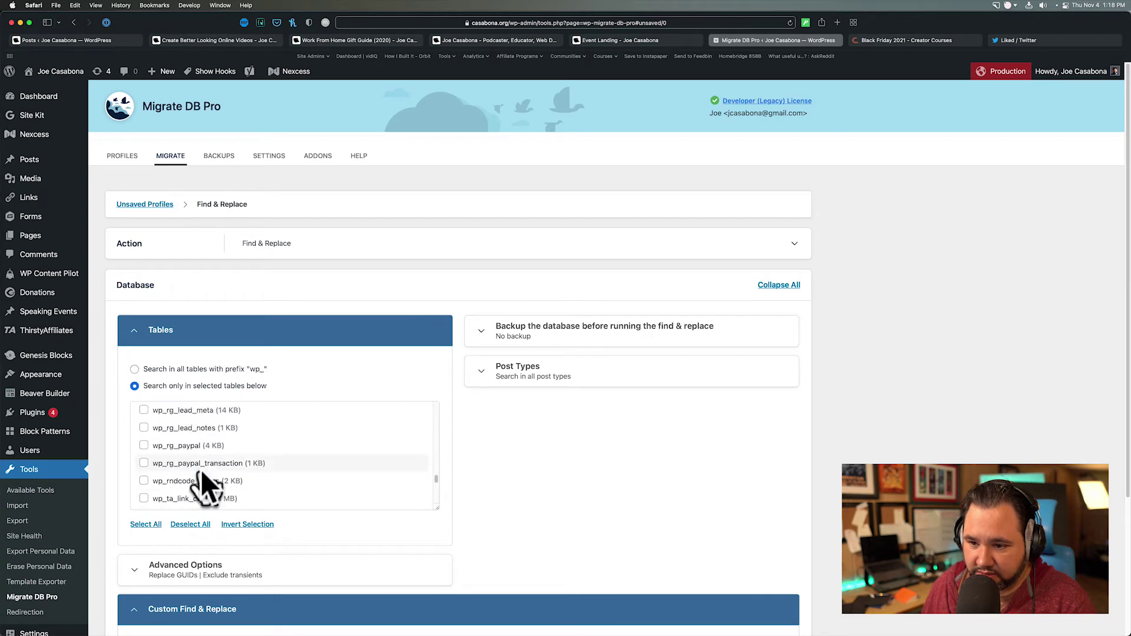
scroll(200, 480, up, 5)
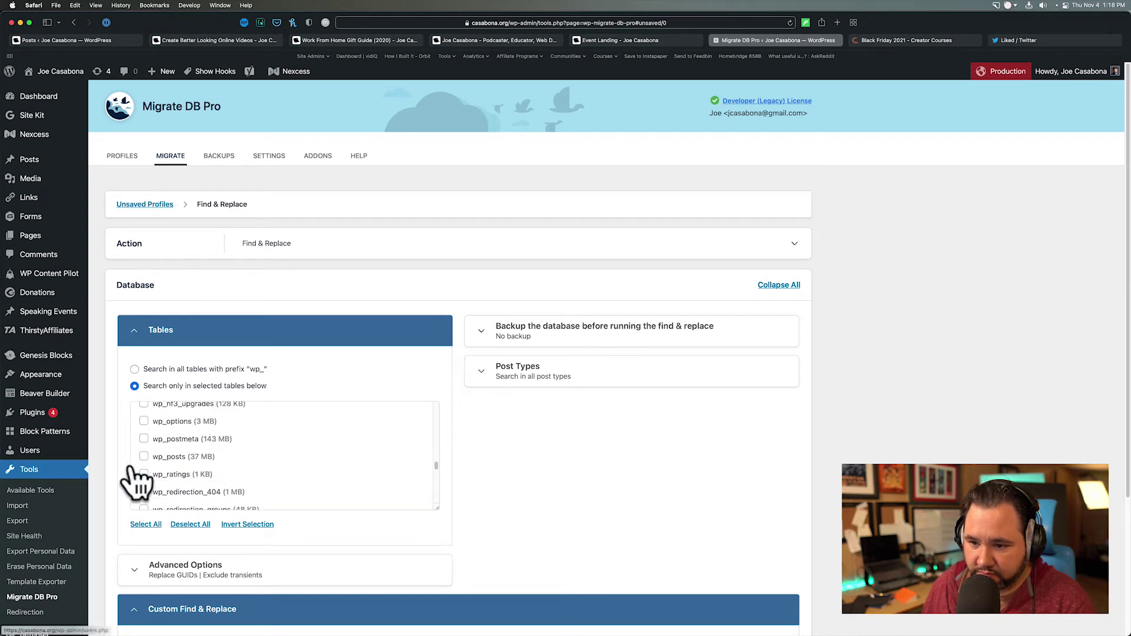
- Select wp_posts, wp_postmeta, wp_ratings and the wp_redirection_404, groups and logs tables
click(144, 458)
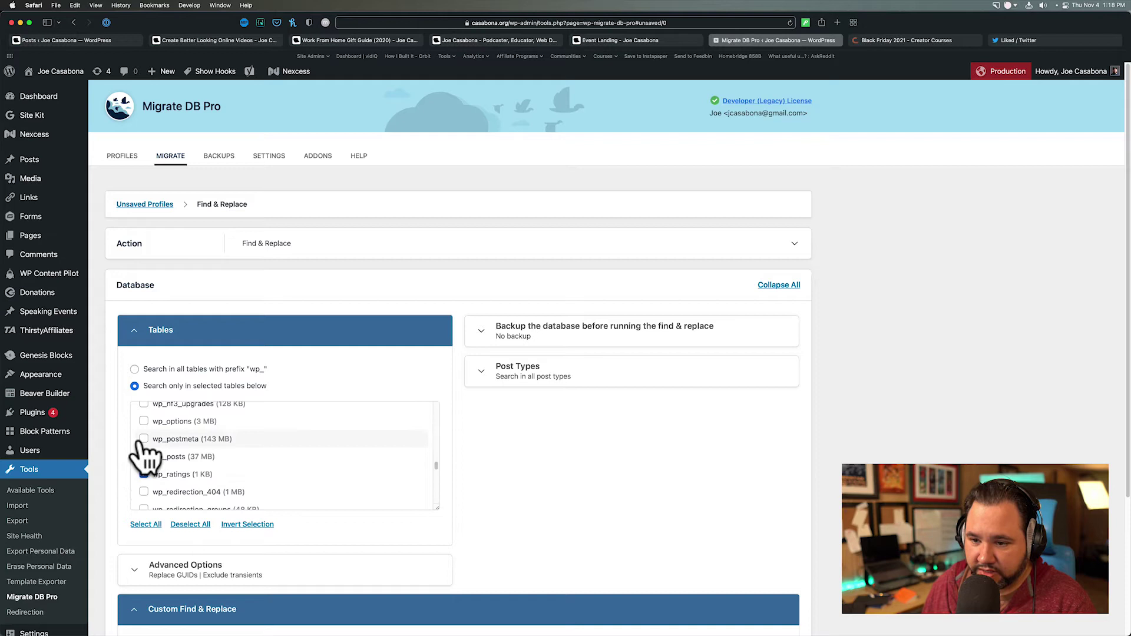
click(144, 439)
click(144, 474)
click(143, 491)
scroll(143, 507, down, 1)
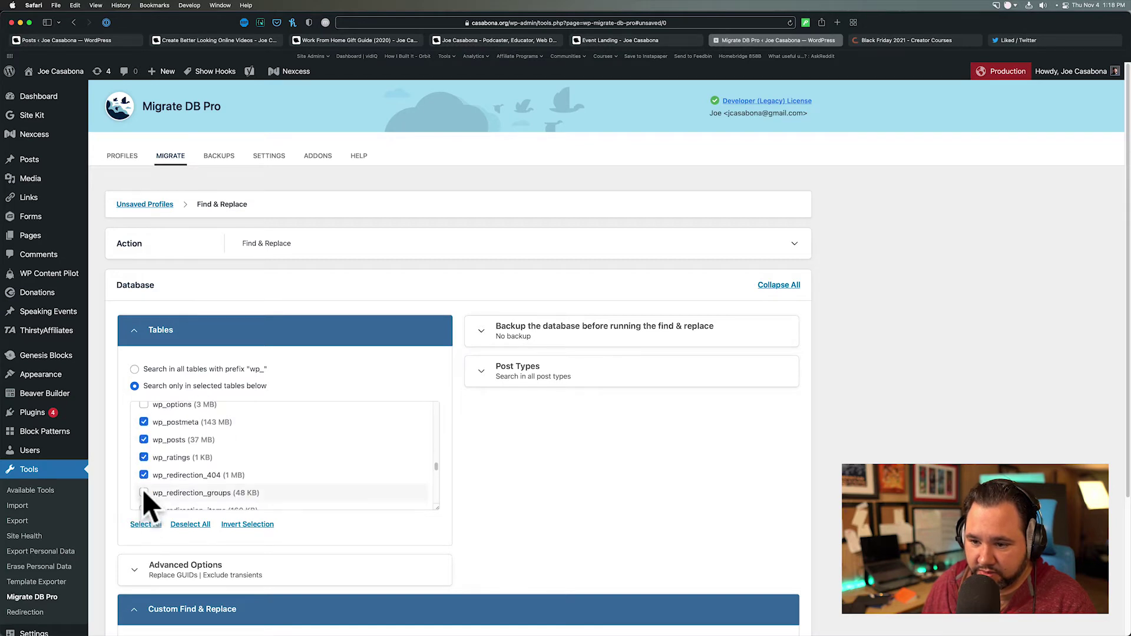
click(142, 498)
scroll(142, 501, down, 1)
scroll(140, 489, down, 1)
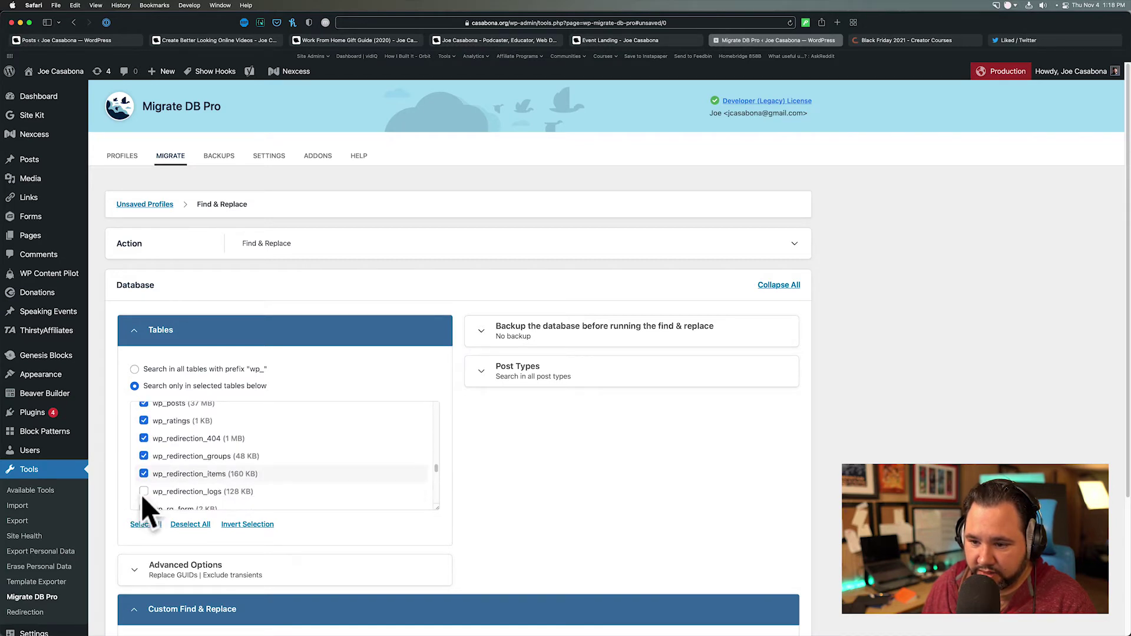
click(142, 494)
scroll(144, 507, down, 1)
- Select the wp_rg_* tables, from wp_rg_form through wp_rg_paypal_transaction
click(142, 492)
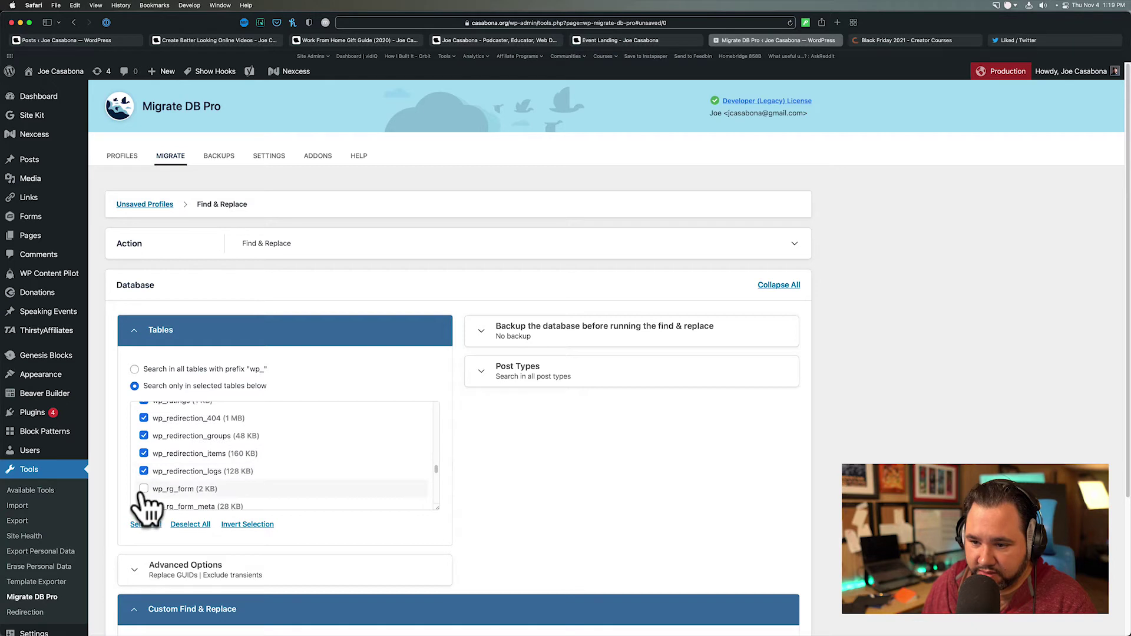
scroll(143, 507, down, 3)
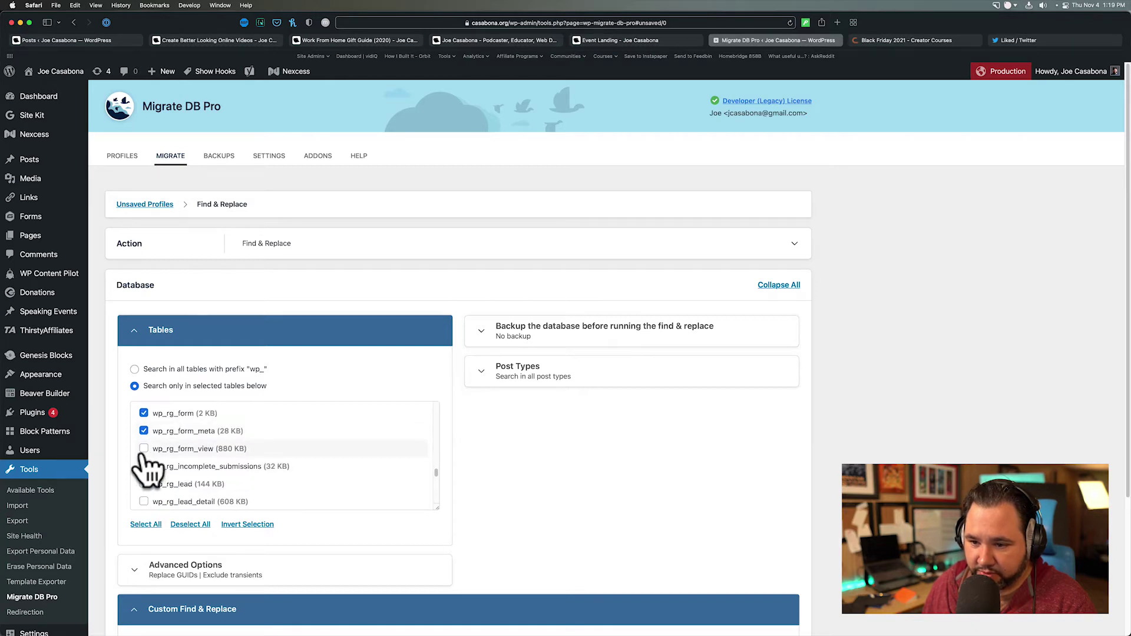
click(143, 448)
click(143, 466)
click(142, 484)
click(143, 501)
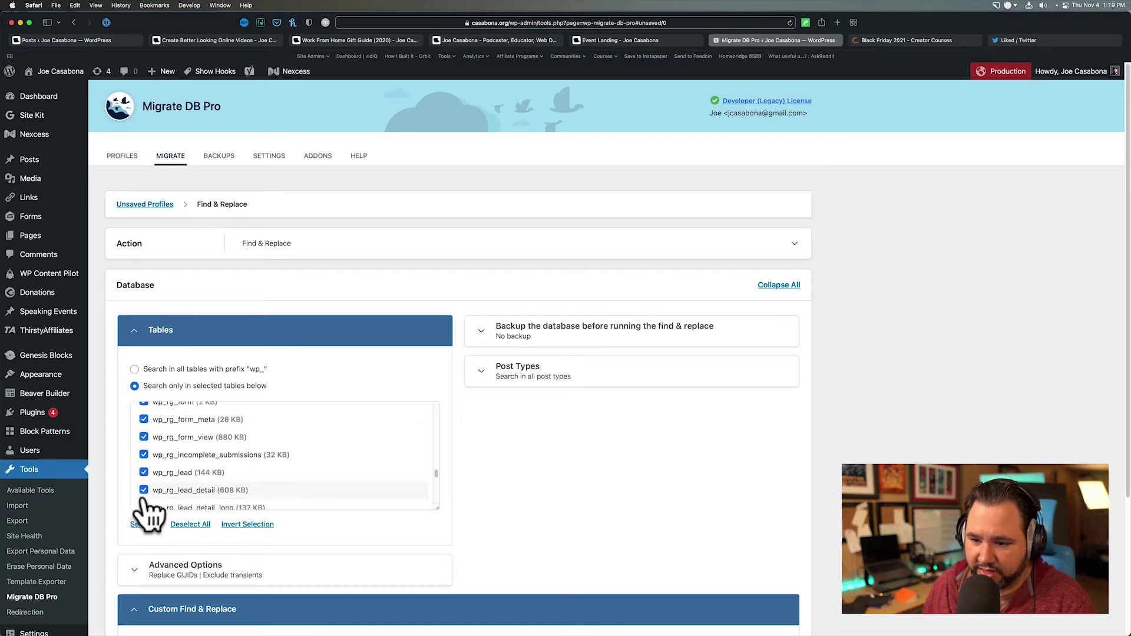
scroll(143, 501, down, 2)
click(143, 486)
scroll(144, 490, down, 2)
click(143, 488)
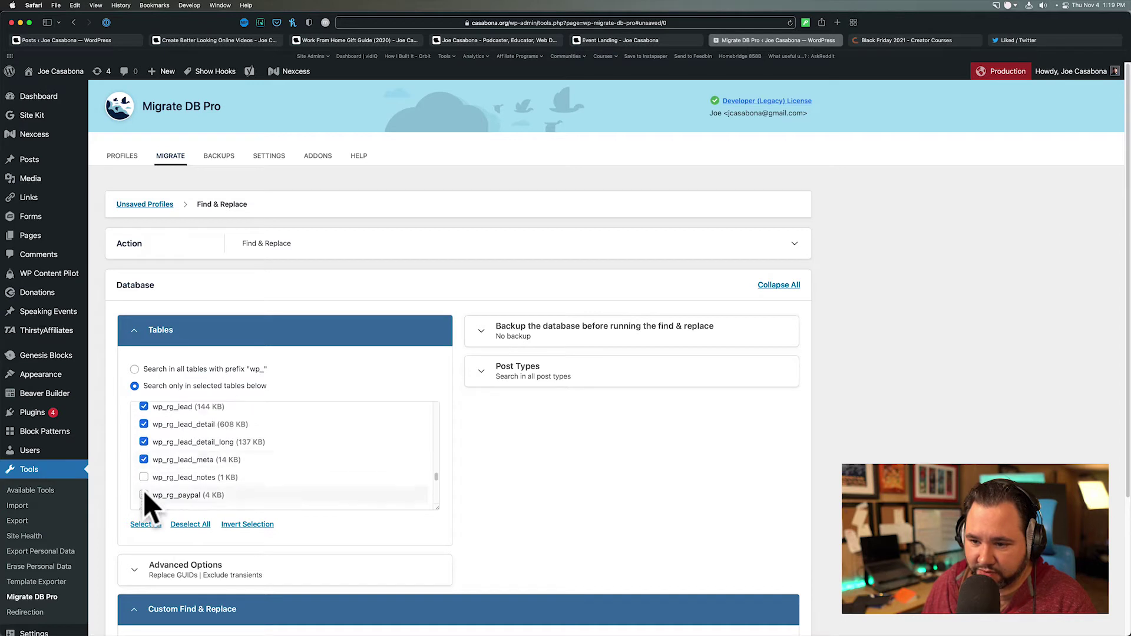
click(143, 492)
click(143, 494)
scroll(143, 498, down, 2)
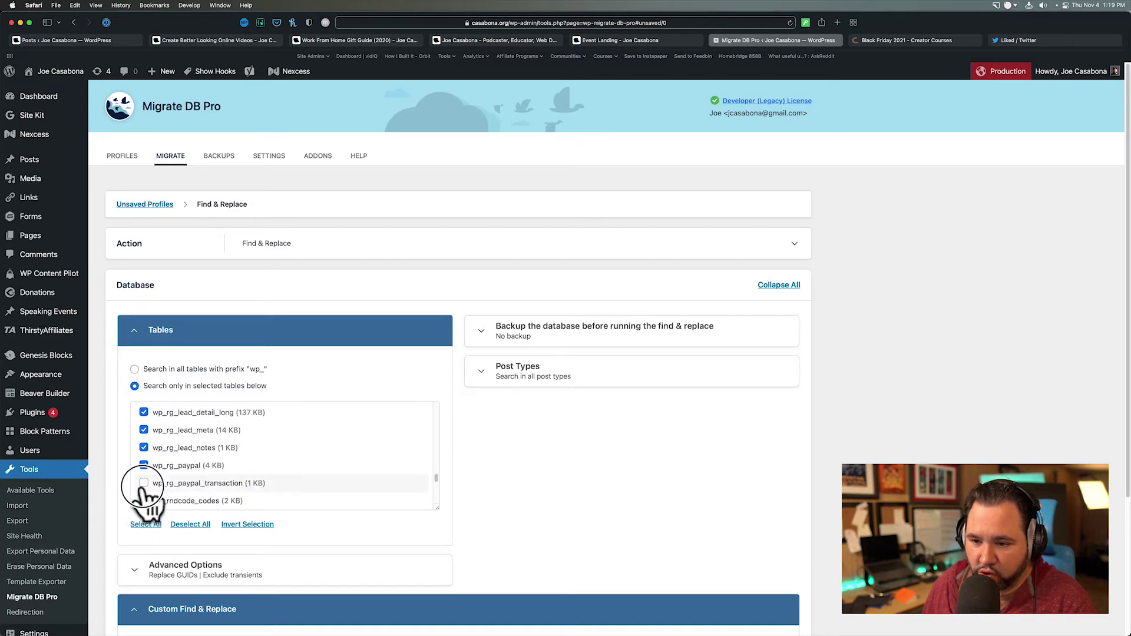
click(143, 502)
scroll(144, 500, down, 2)
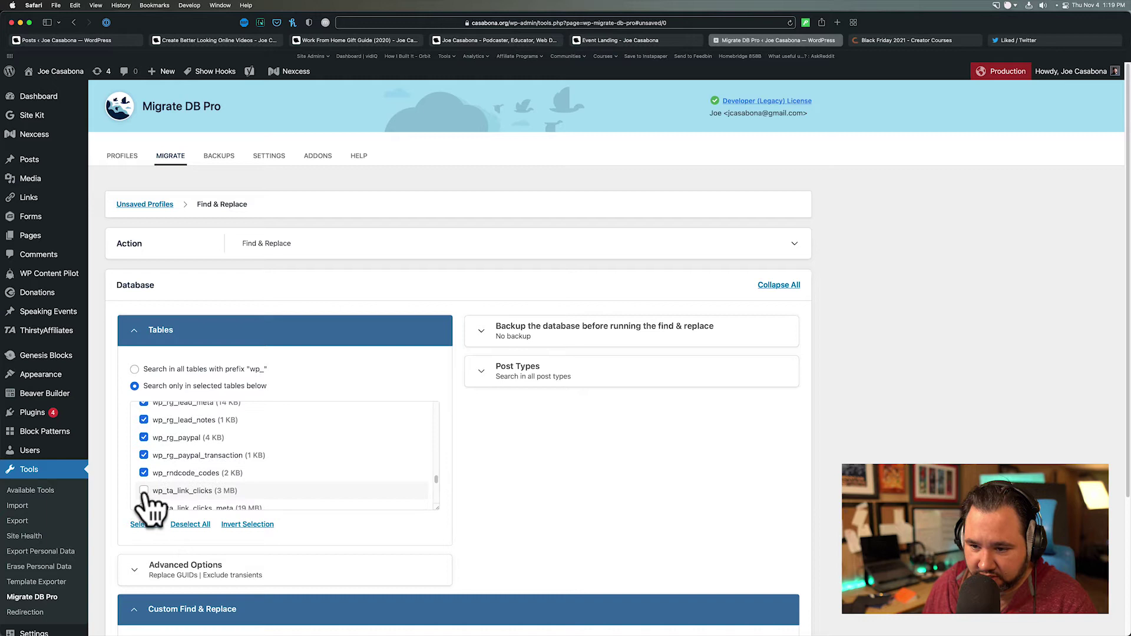
- Select wp_ta_link_clicks, wp_ta_link_clicks_meta, wp_term_relationships, wp_term_taxonomy and wp_termmeta
click(144, 494)
click(144, 506)
scroll(150, 489, down, 4)
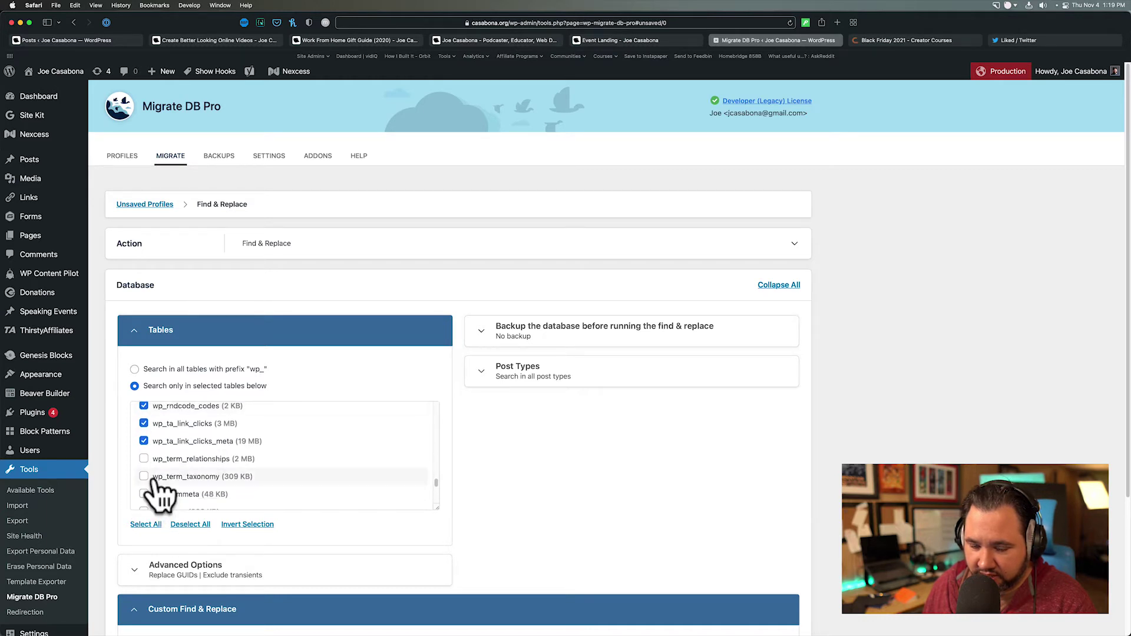
click(144, 460)
click(144, 476)
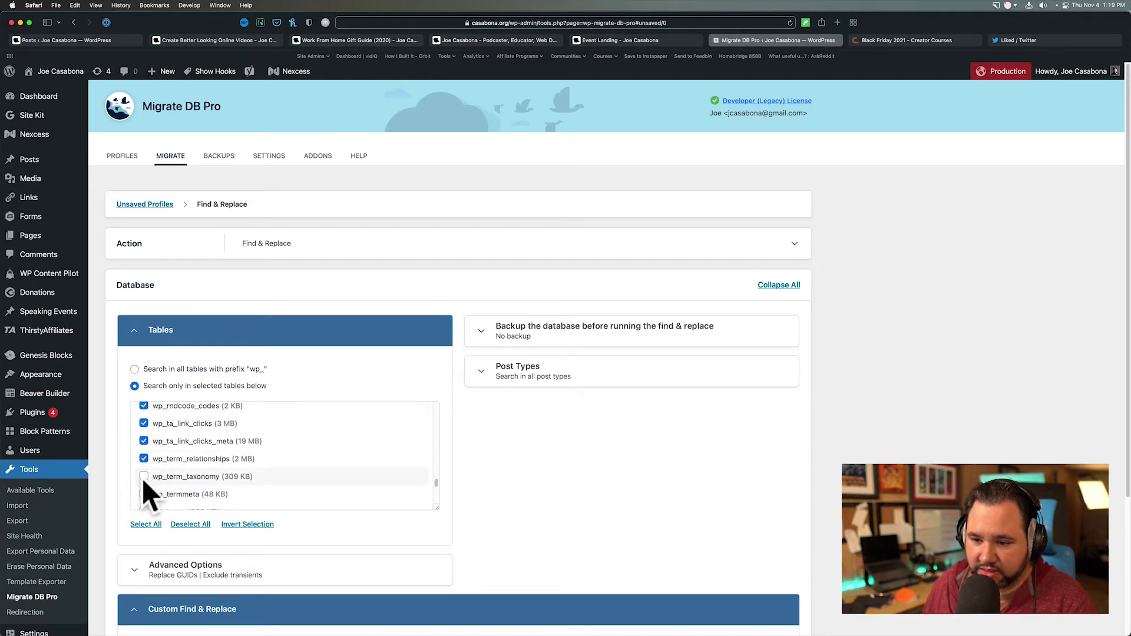
click(144, 494)
scroll(147, 504, down, 2)
scroll(145, 504, down, 10)
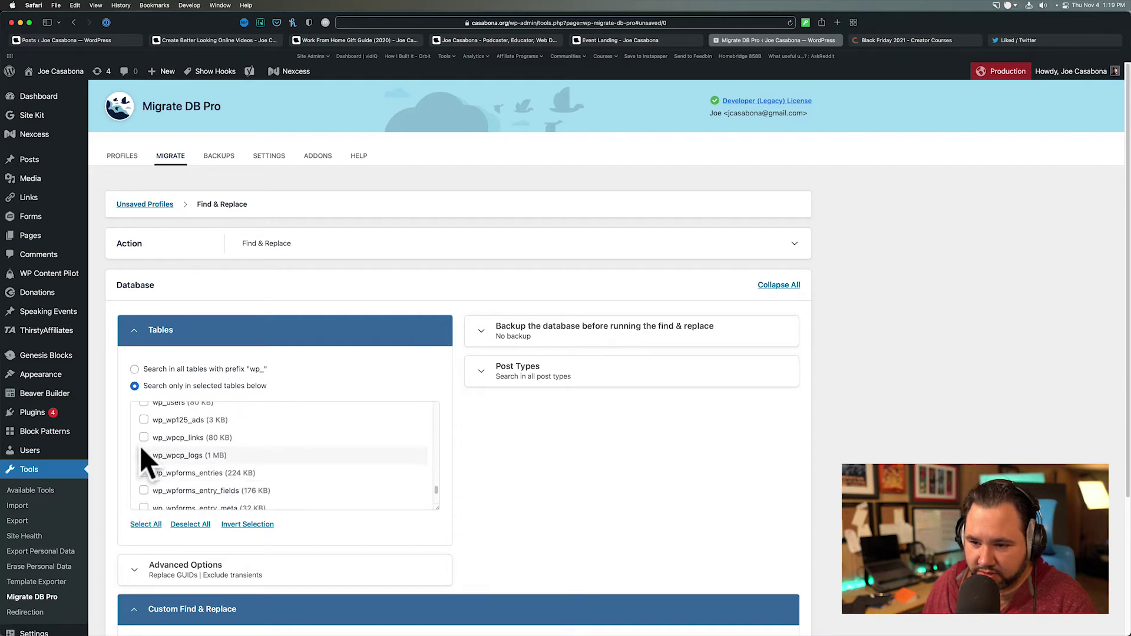
scroll(139, 446, up, 2)
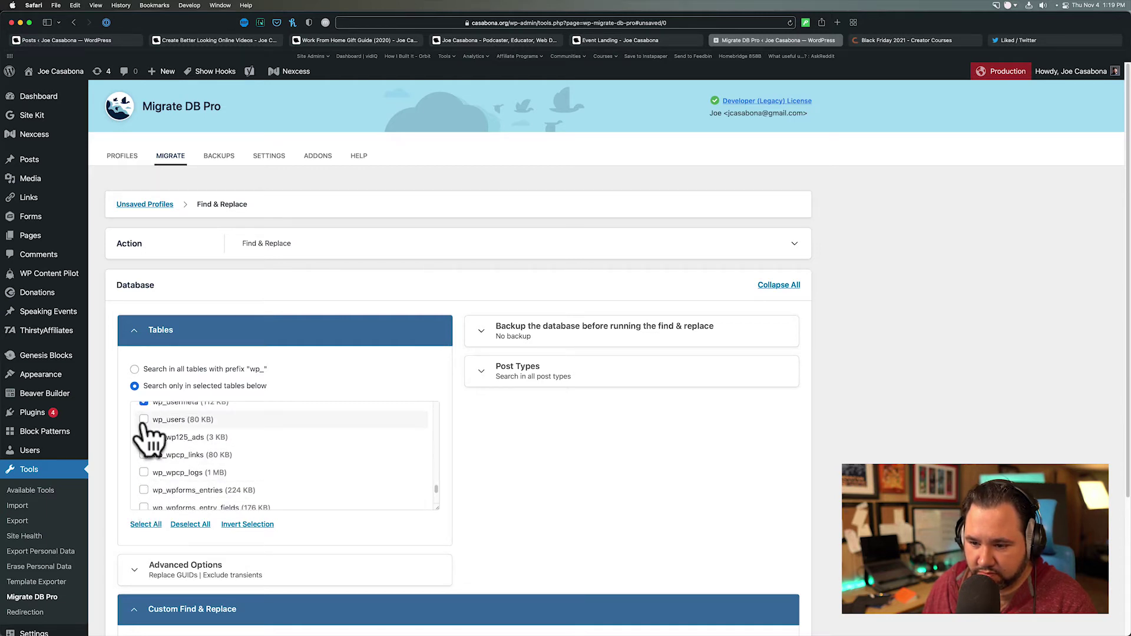
scroll(156, 459, down, 3)
scroll(180, 462, down, 8)
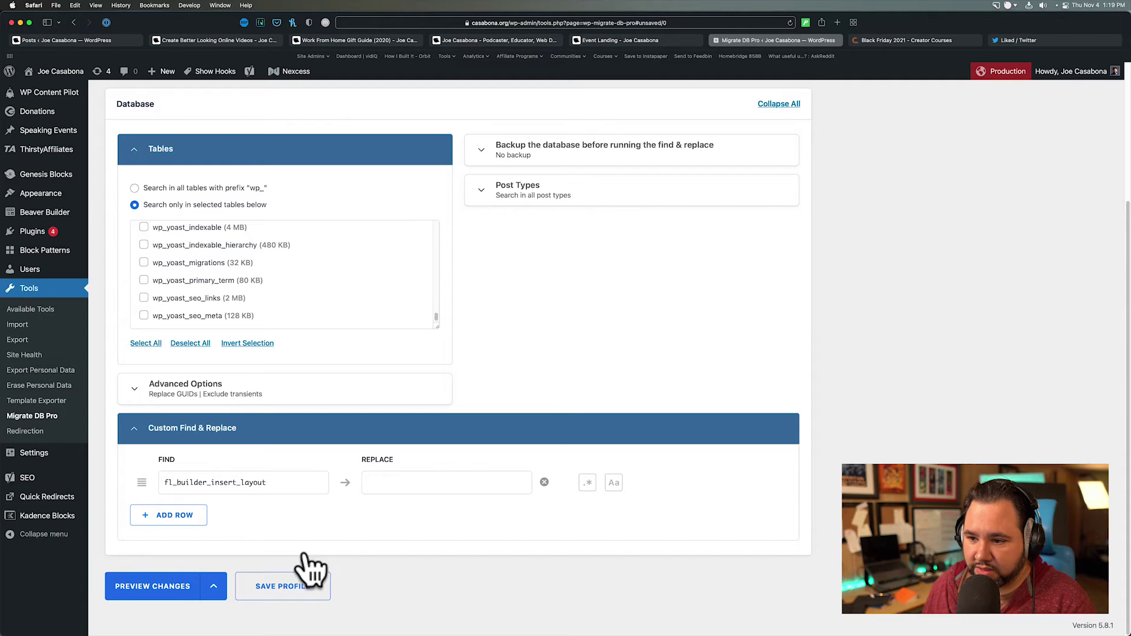
- Preview fl_builder_insert_layout matches across the 27 selected tables, then go to Installed Plugins
click(166, 584)
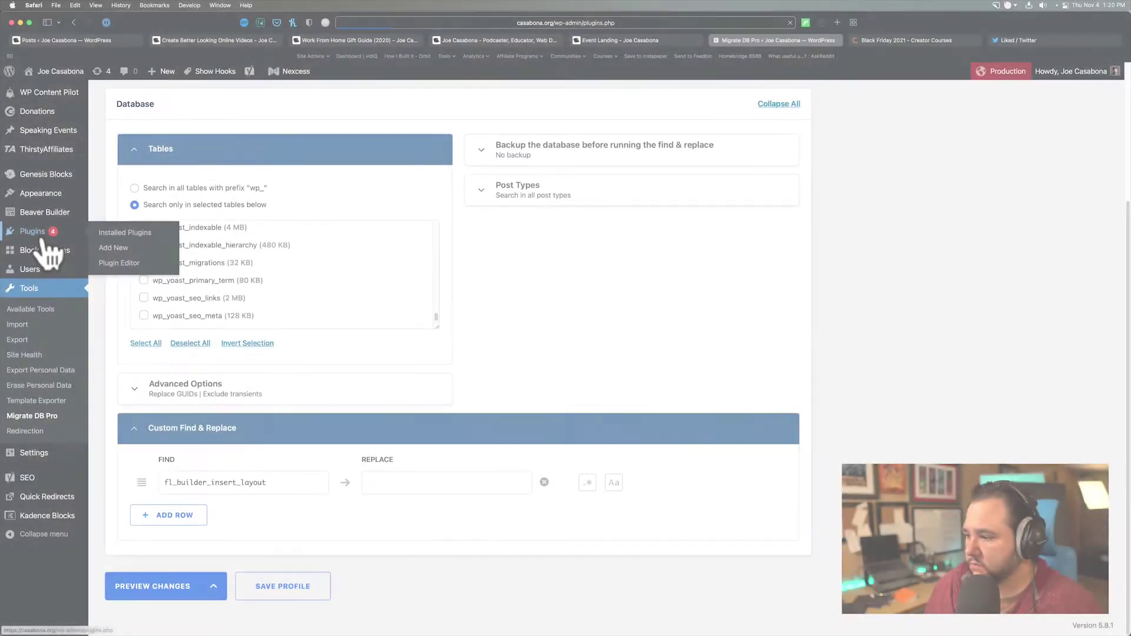
click(42, 235)
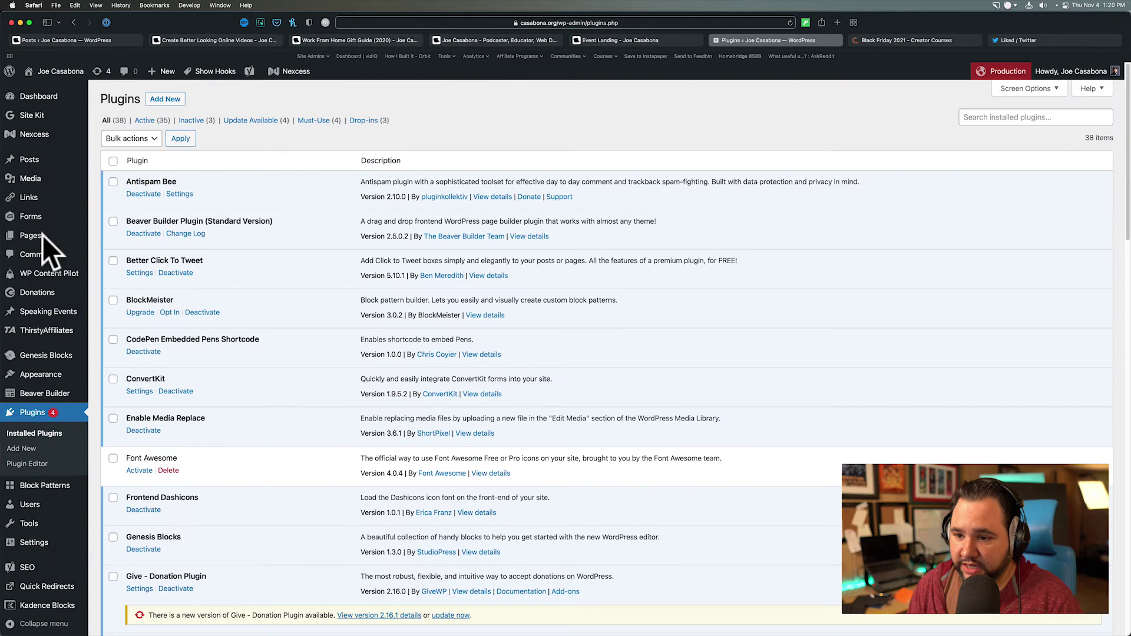
- Activate WP-Sweep and open its Sweep page under Tools
scroll(167, 371, down, 5)
scroll(170, 376, down, 15)
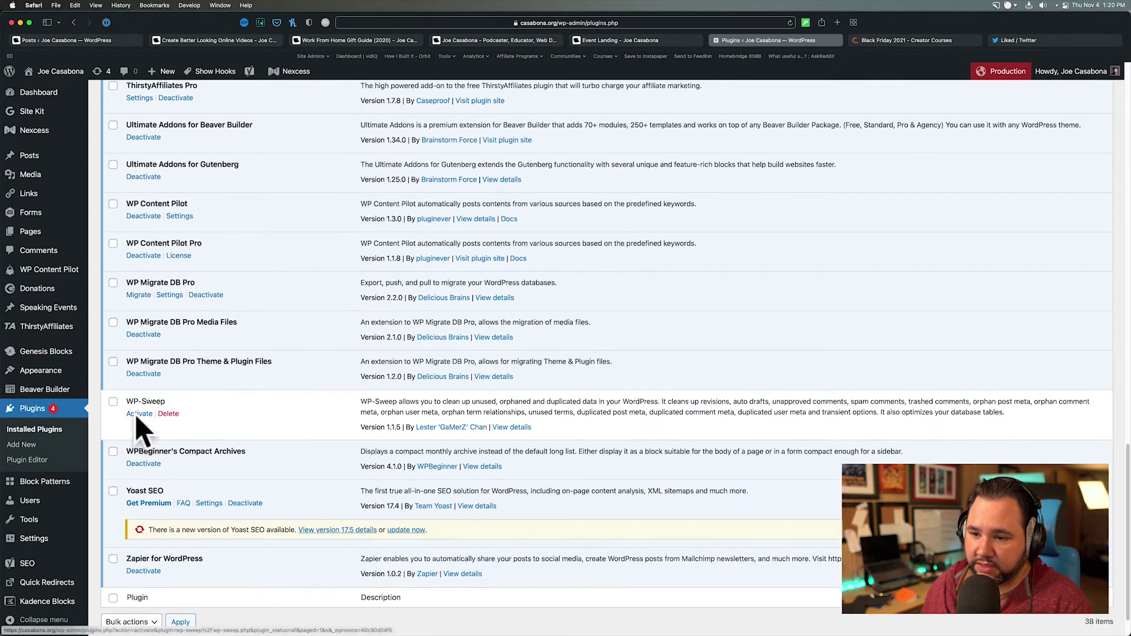
click(137, 415)
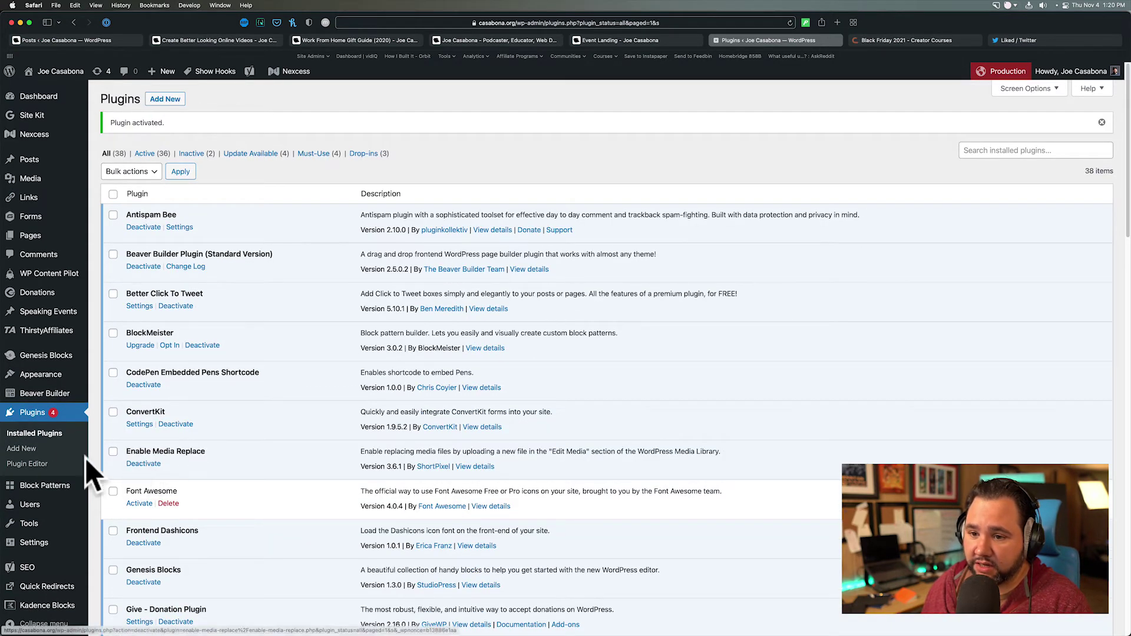
scroll(68, 476, down, 1)
mouse_move(38, 521)
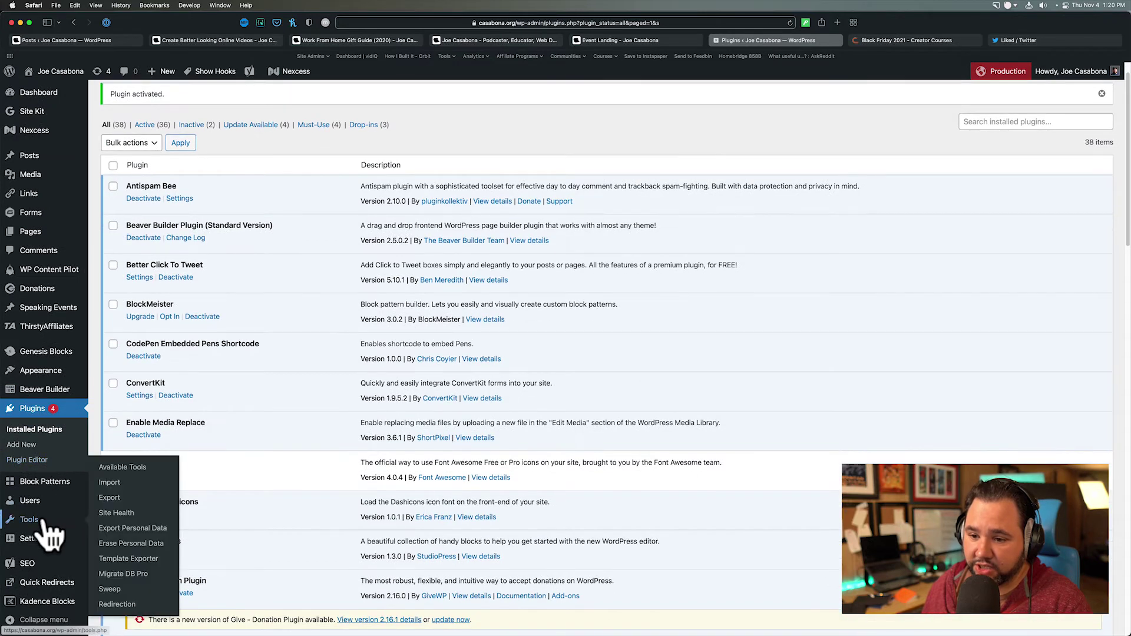
click(158, 591)
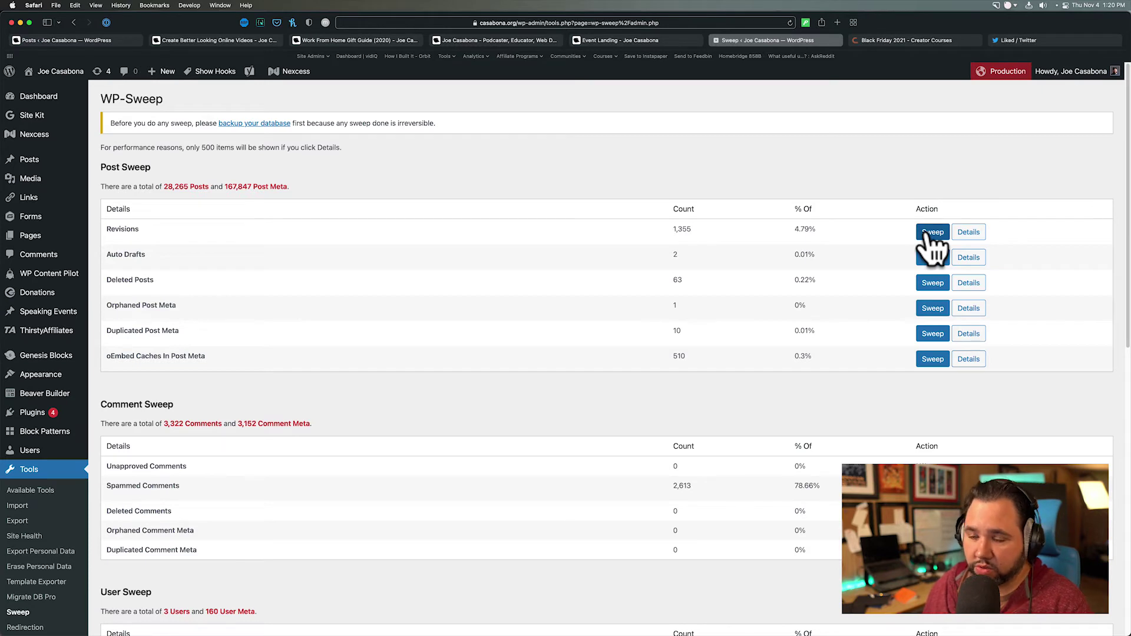
- Sweep the 1,355 post revisions with WP-Sweep, bringing revisions to 0 and posts to 26,910
click(927, 233)
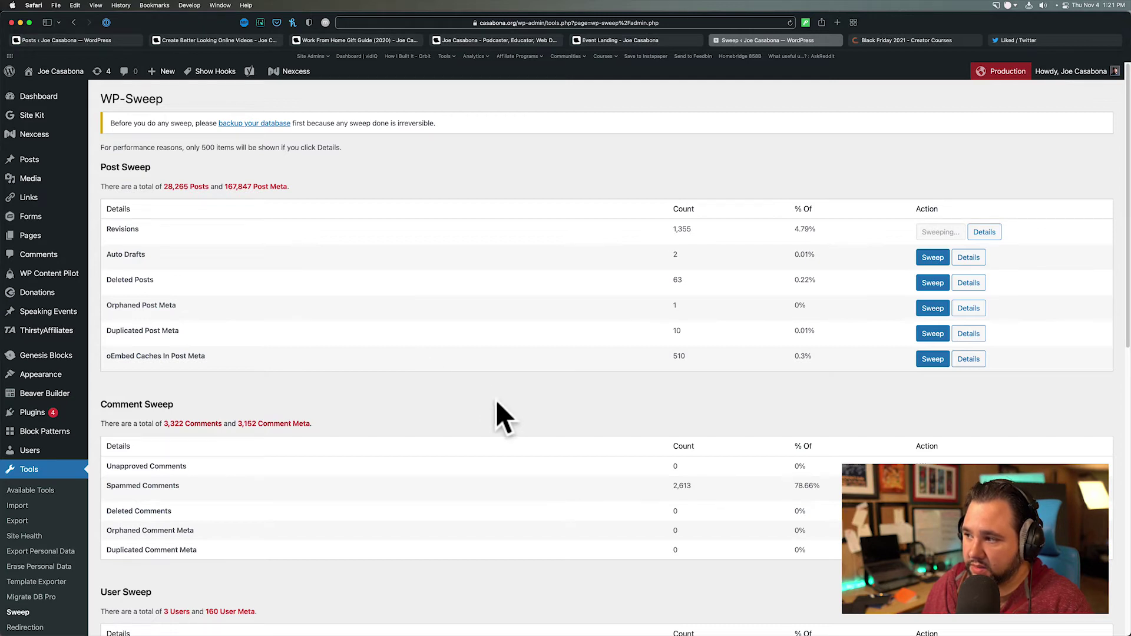
scroll(501, 418, down, 1)
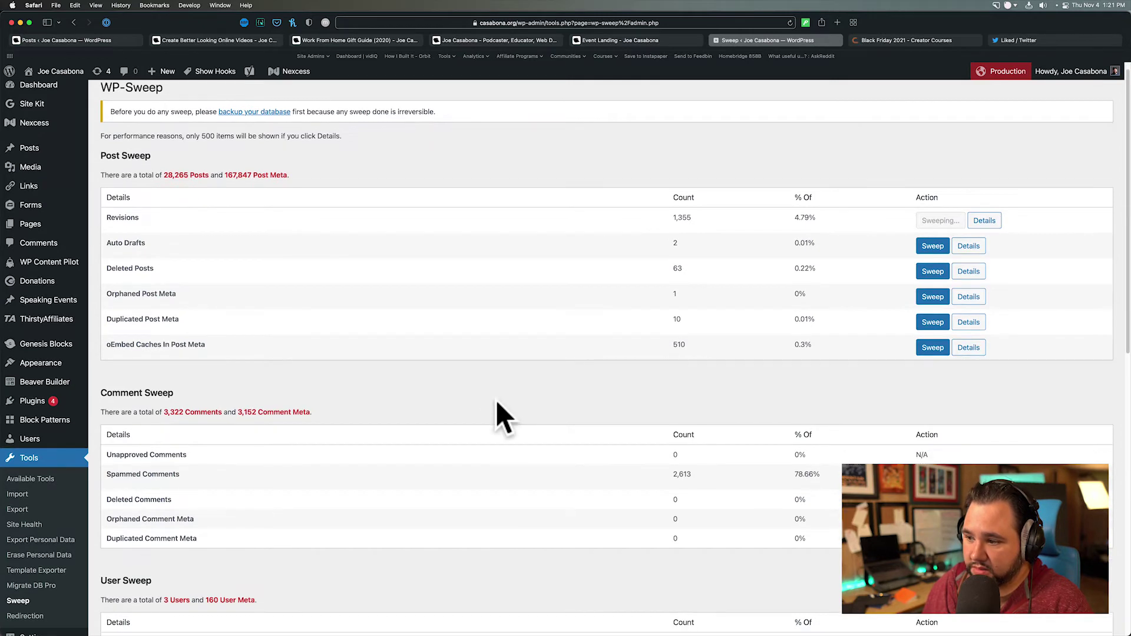
scroll(500, 418, down, 4)
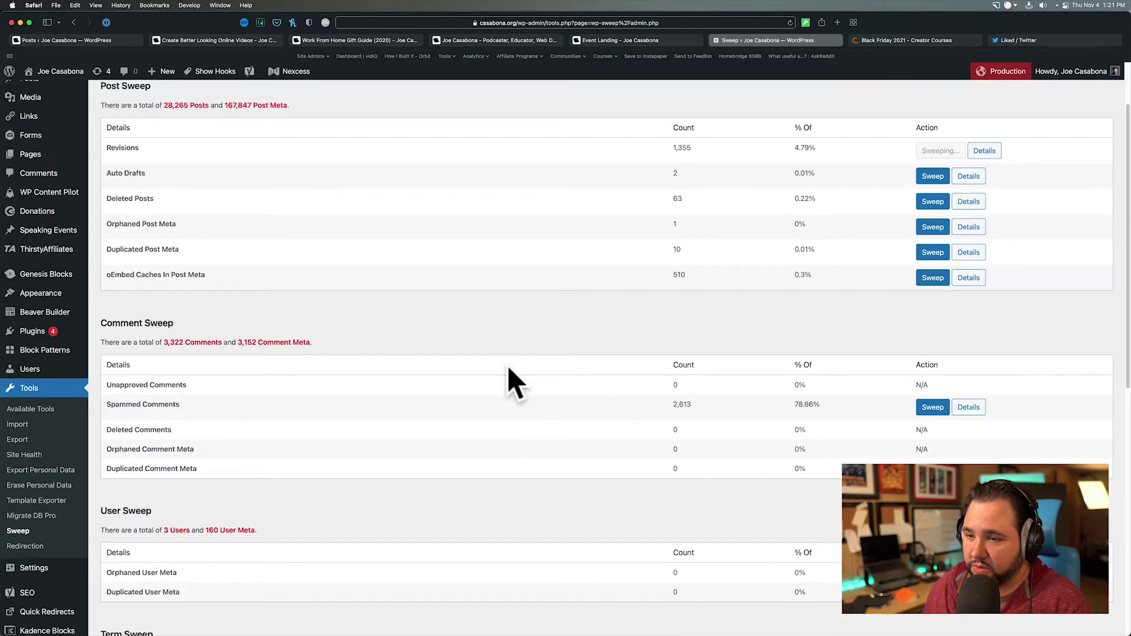
scroll(517, 344, up, 1)
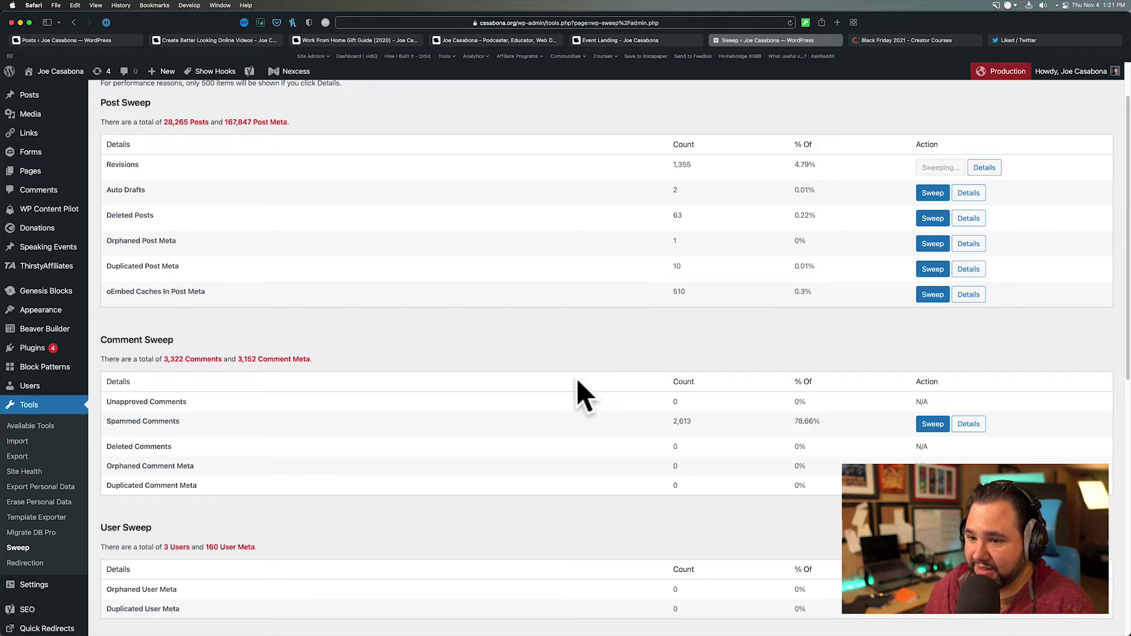
scroll(601, 434, down, 1)
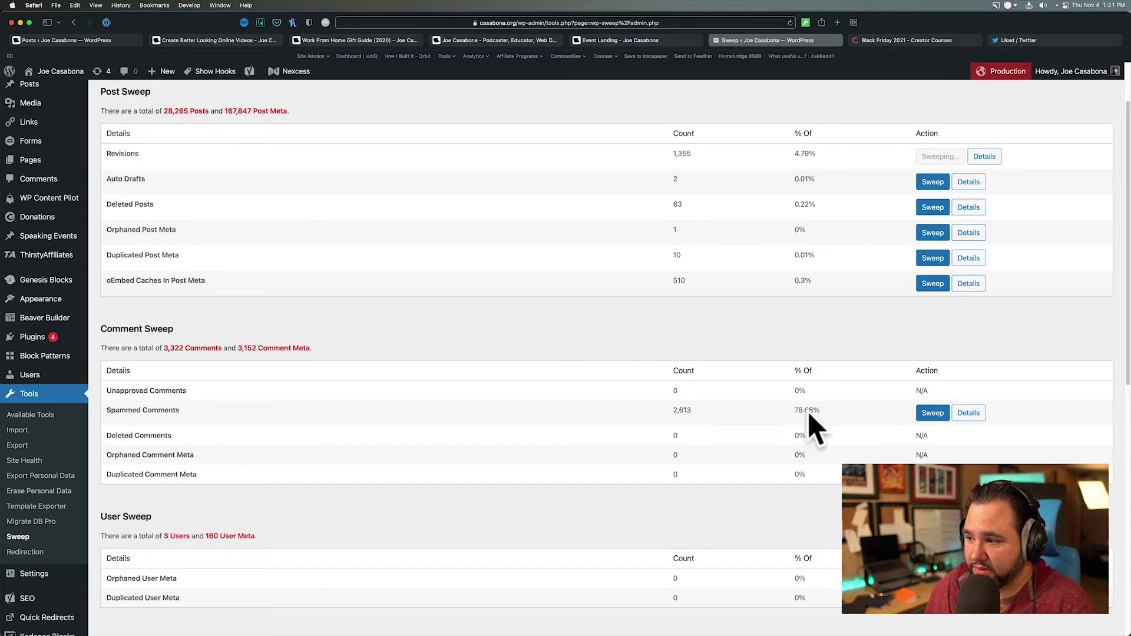
scroll(763, 415, down, 2)
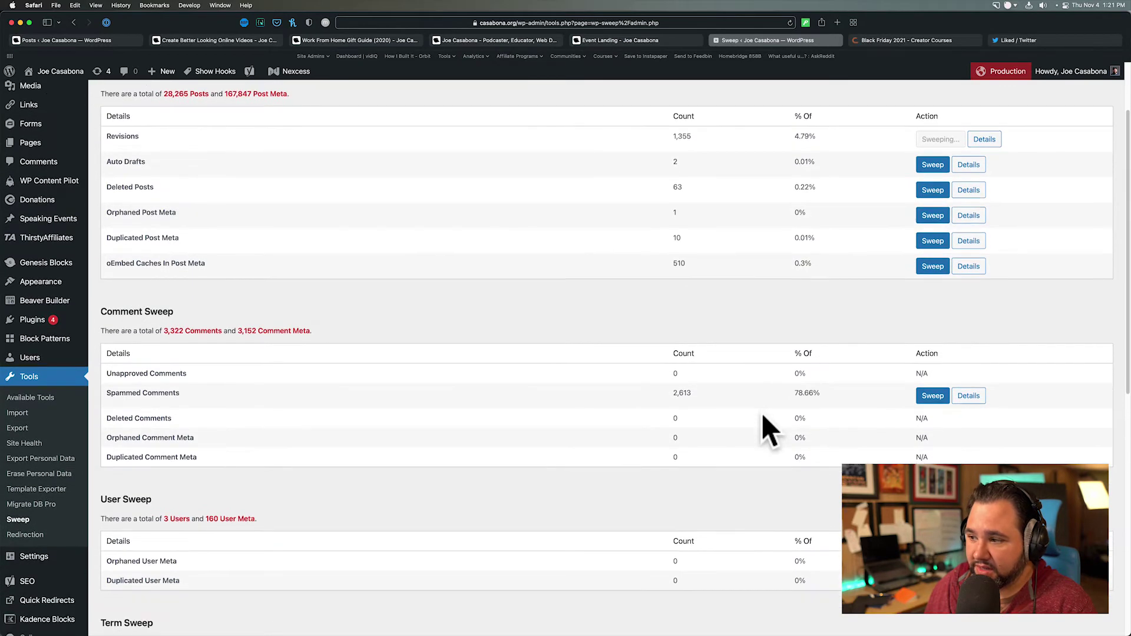
scroll(783, 391, down, 2)
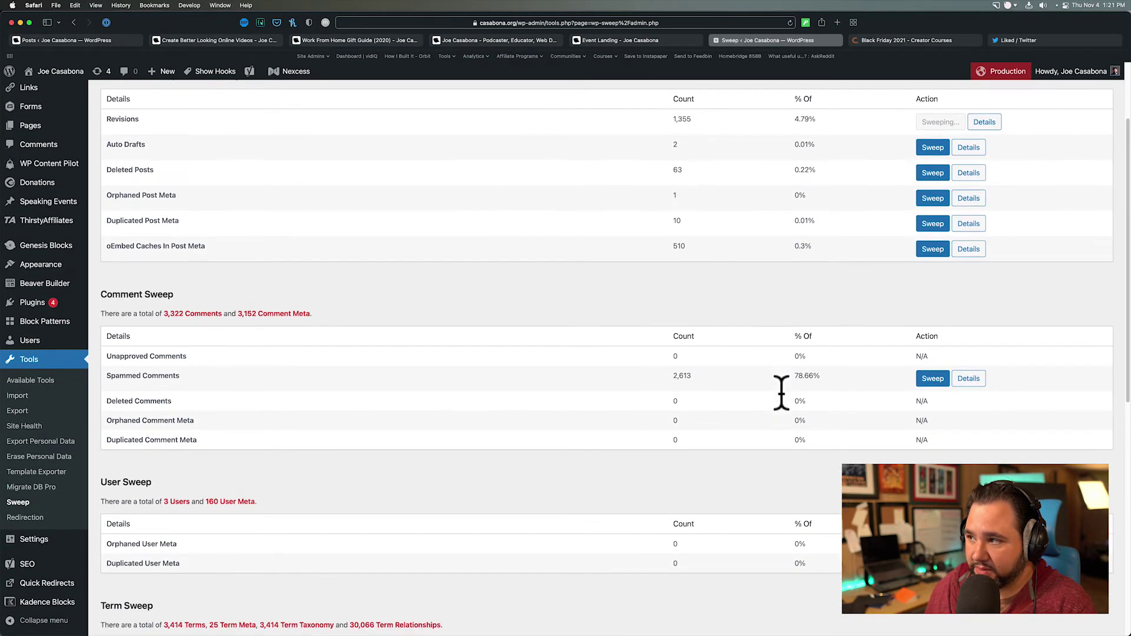
scroll(790, 404, up, 4)
scroll(791, 404, down, 4)
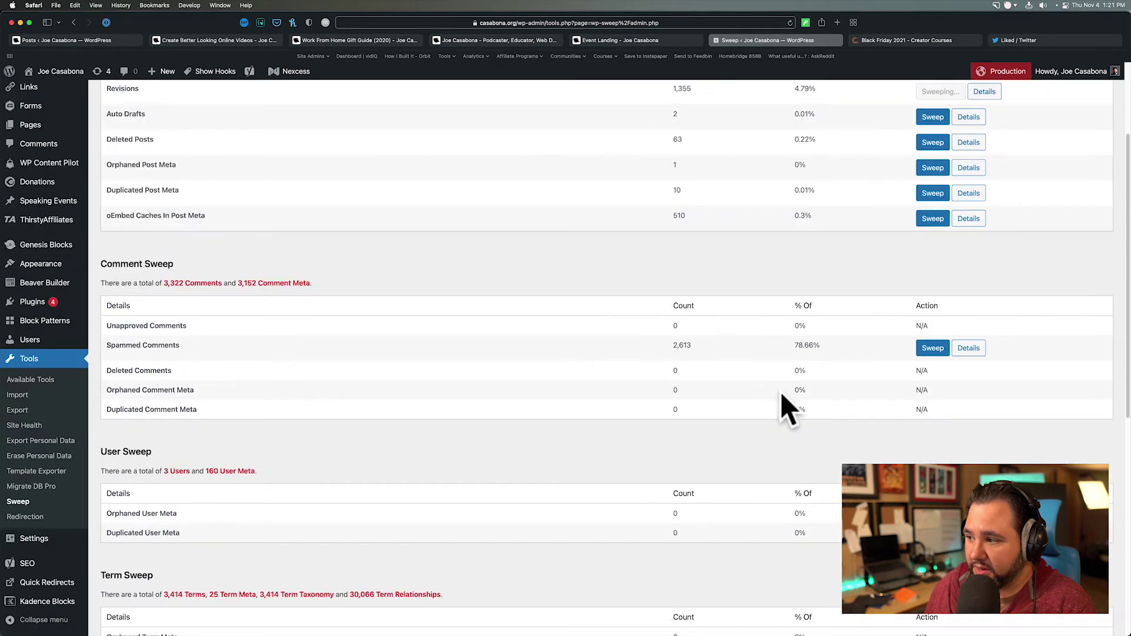
scroll(787, 407, down, 10)
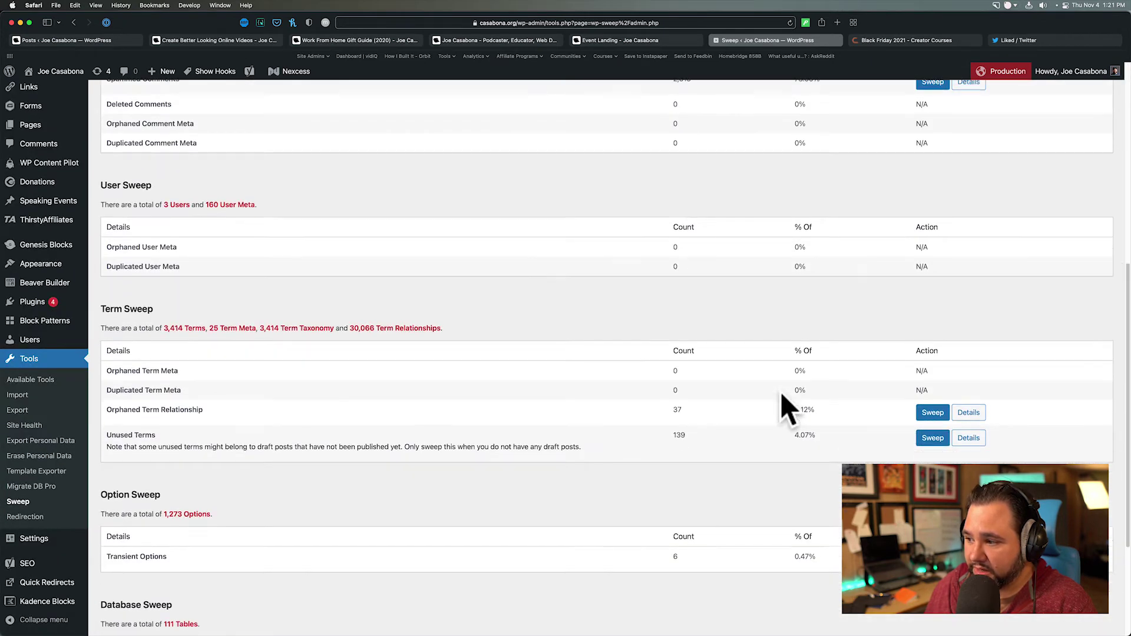
scroll(786, 406, down, 6)
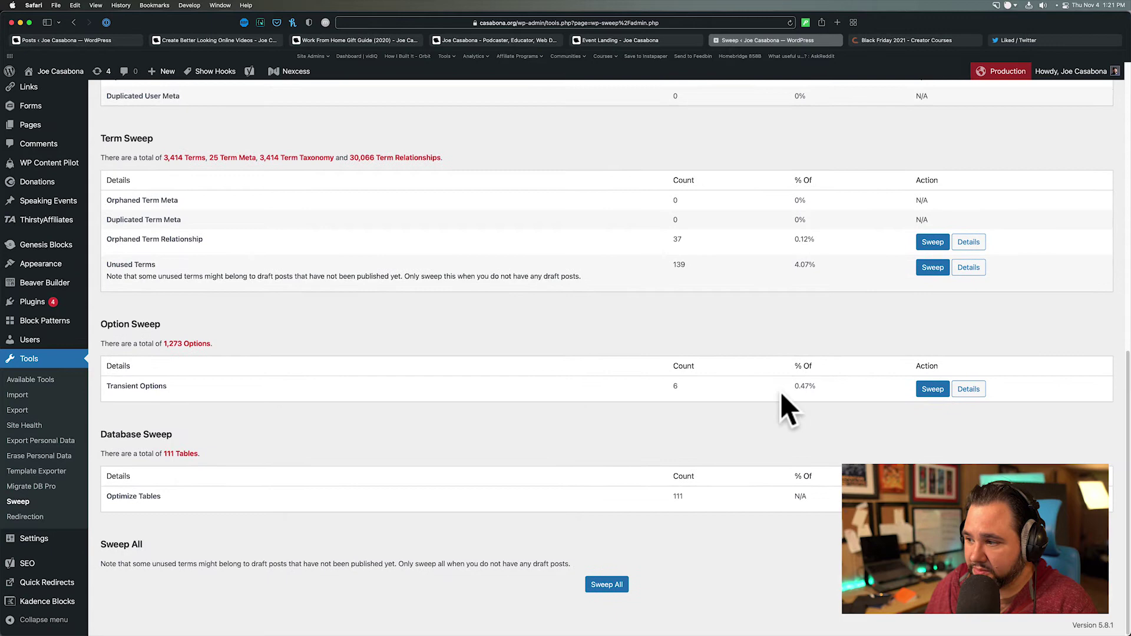
scroll(788, 408, up, 20)
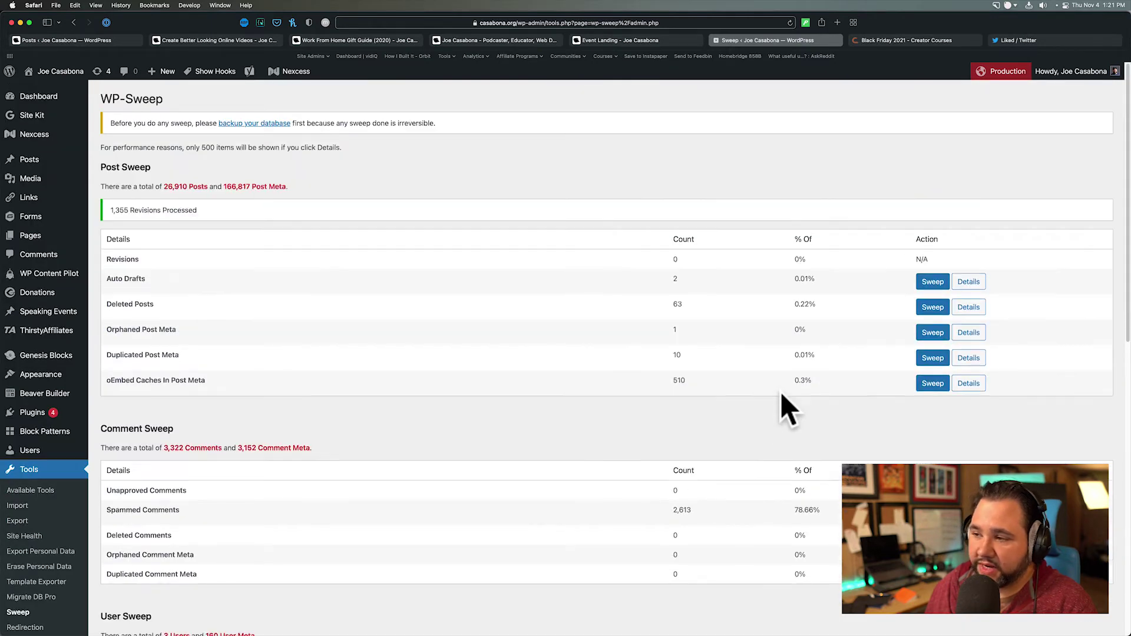
scroll(648, 353, down, 20)
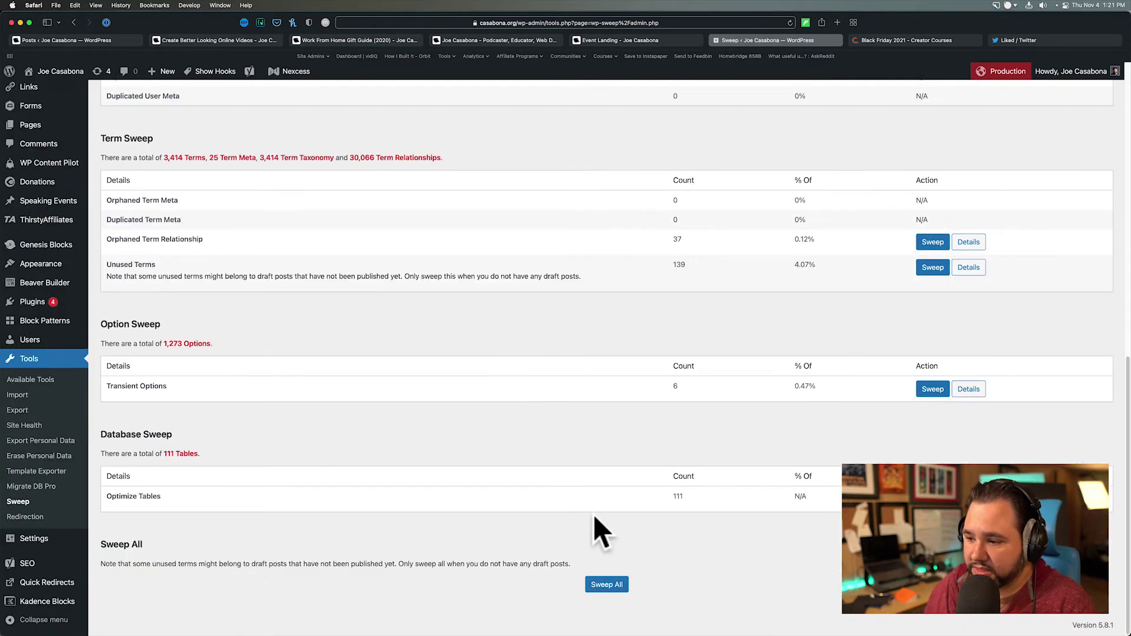
- Run Sweep All to clear 139 unused terms and 6 transients, and optimise 111 tables
click(609, 585)
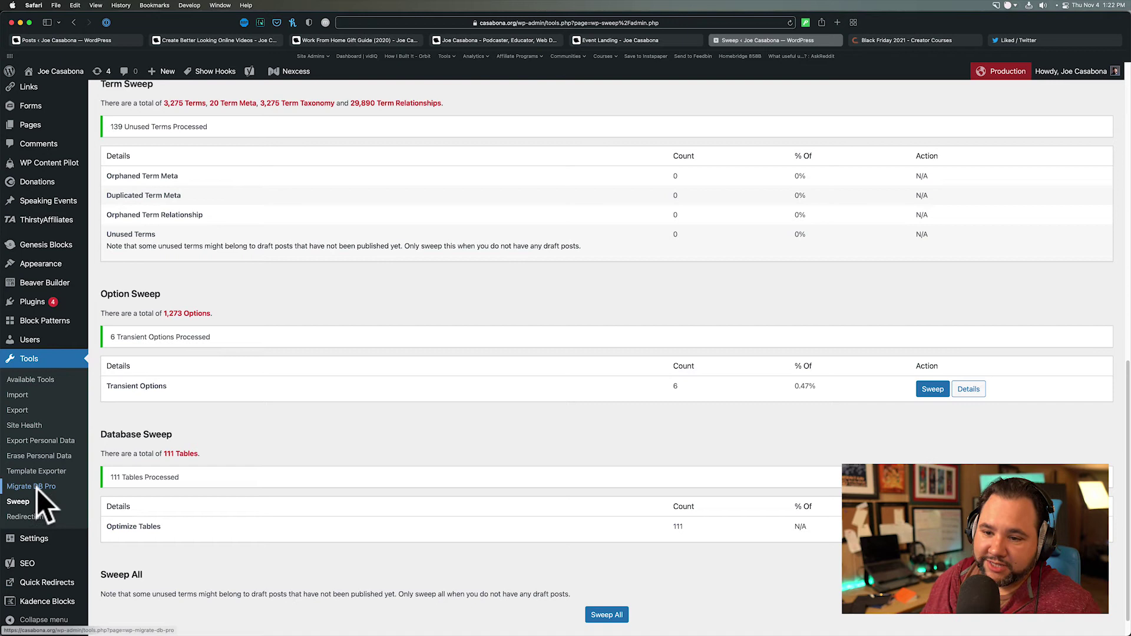
- Load the recent fl_builder_insert_layout Find & Replace profile in Migrate DB Pro
click(70, 489)
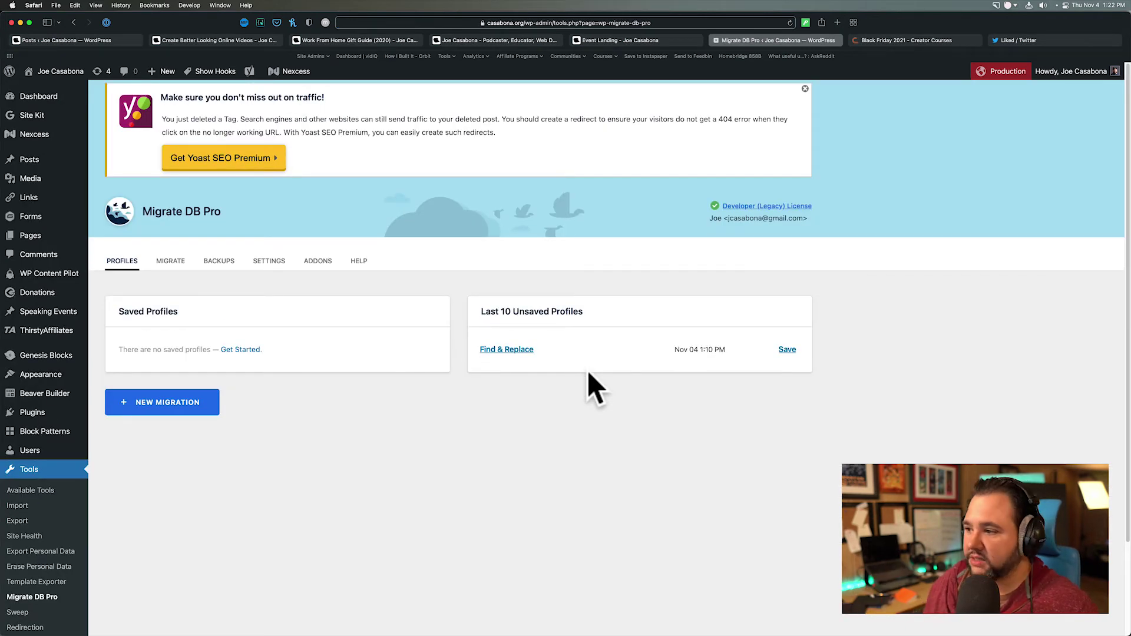
click(520, 351)
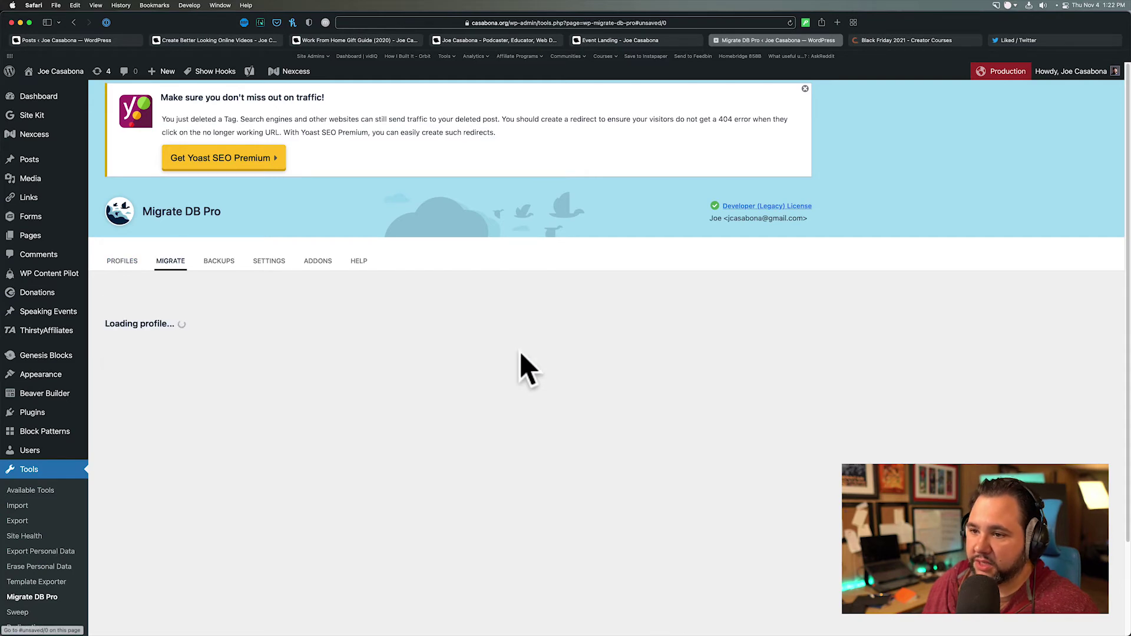
scroll(322, 472, down, 2)
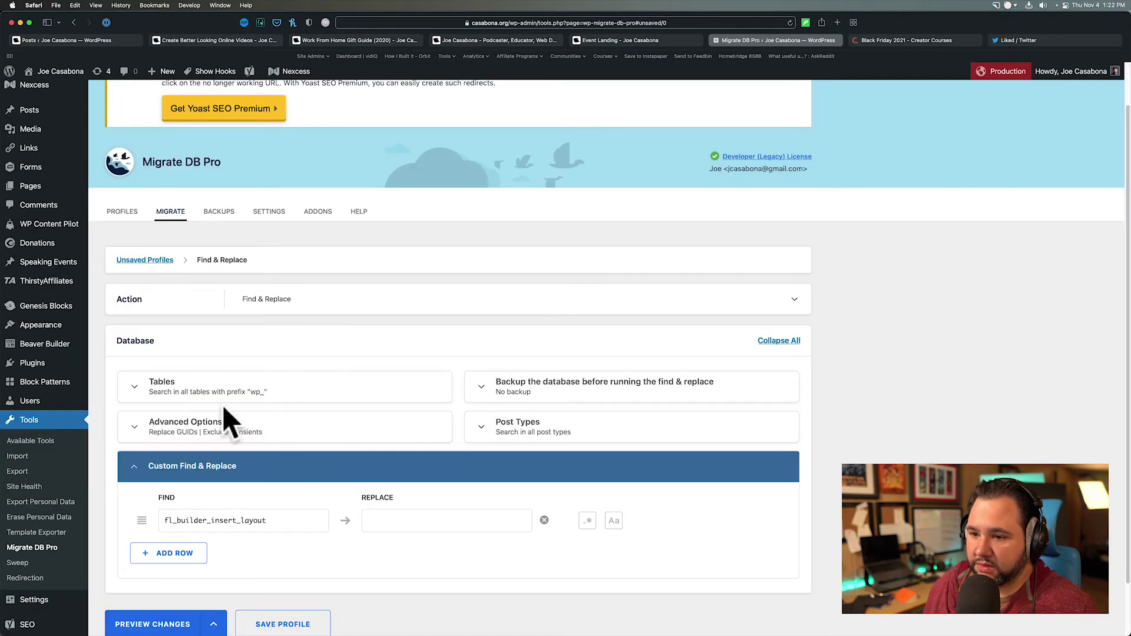
- Limit the search to selected tables, with only wp_postmeta and wp_posts ticked
click(203, 394)
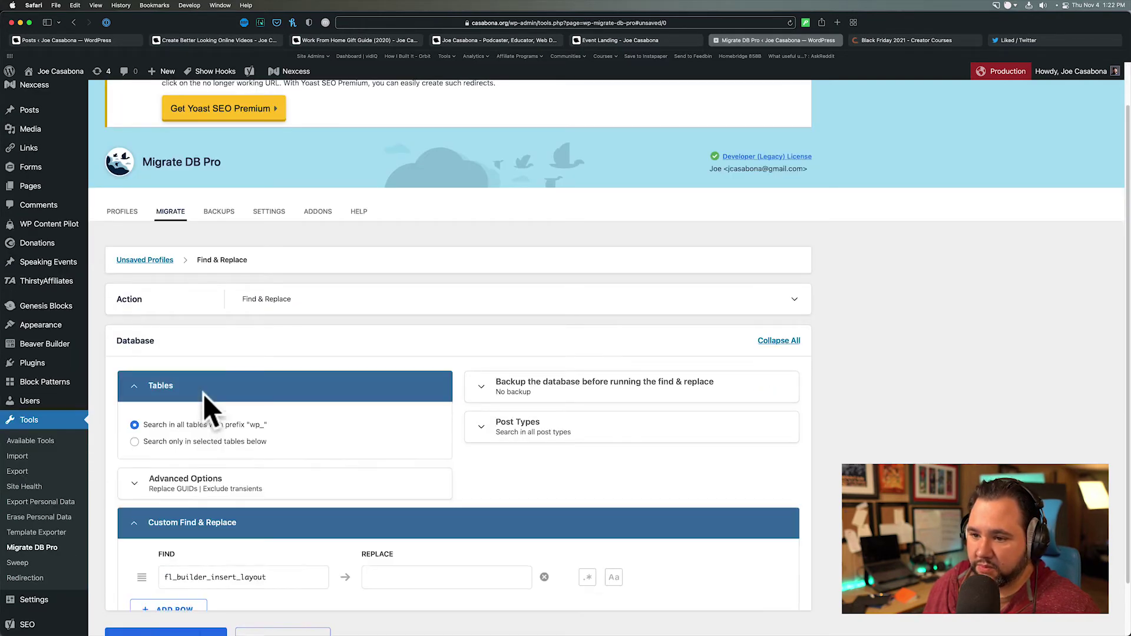
click(169, 443)
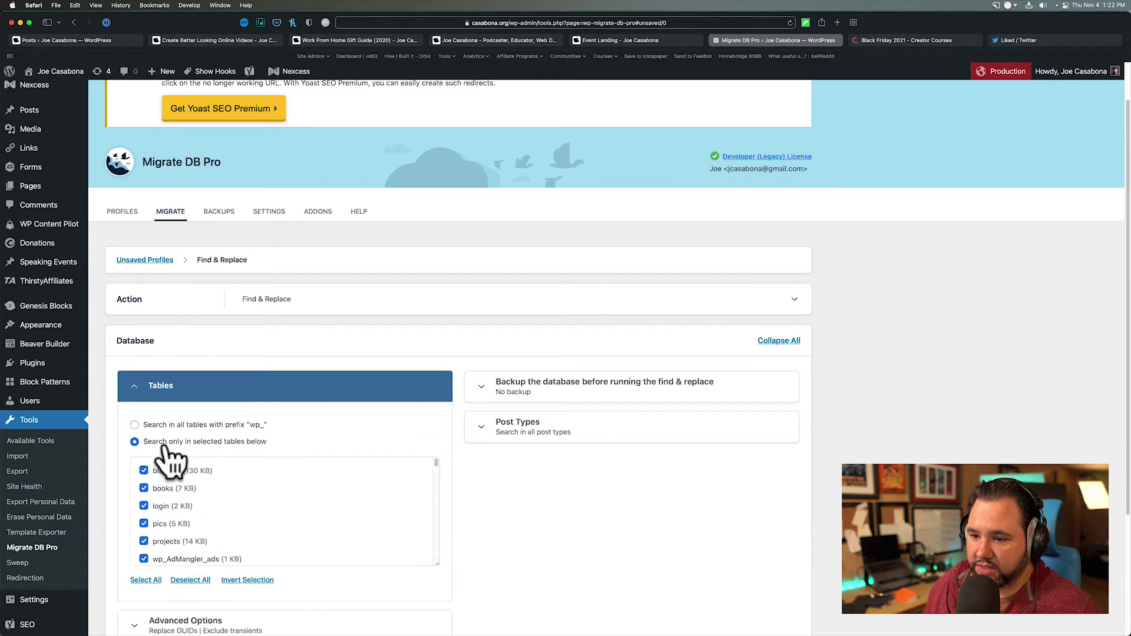
click(201, 583)
scroll(207, 557, down, 10)
scroll(207, 551, down, 5)
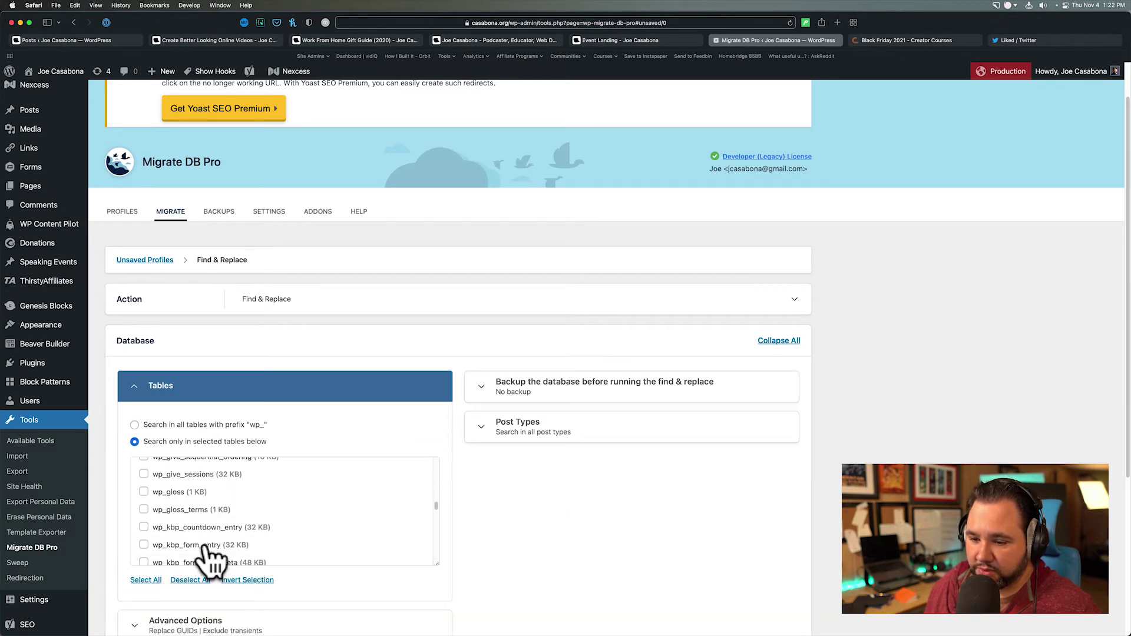
scroll(194, 559, down, 1)
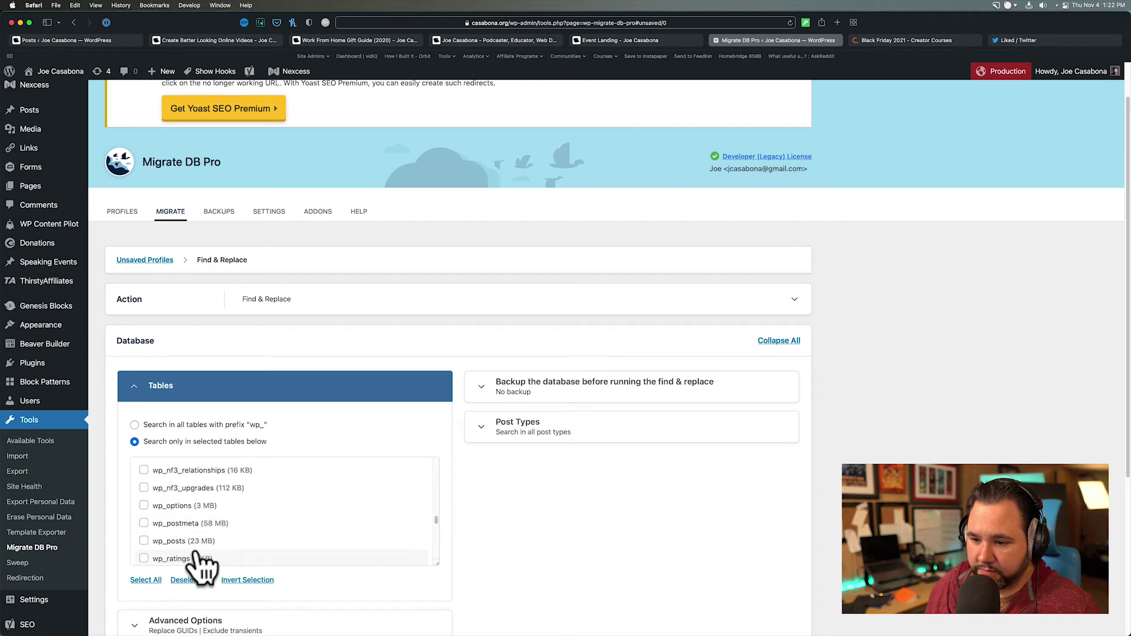
click(145, 524)
click(144, 540)
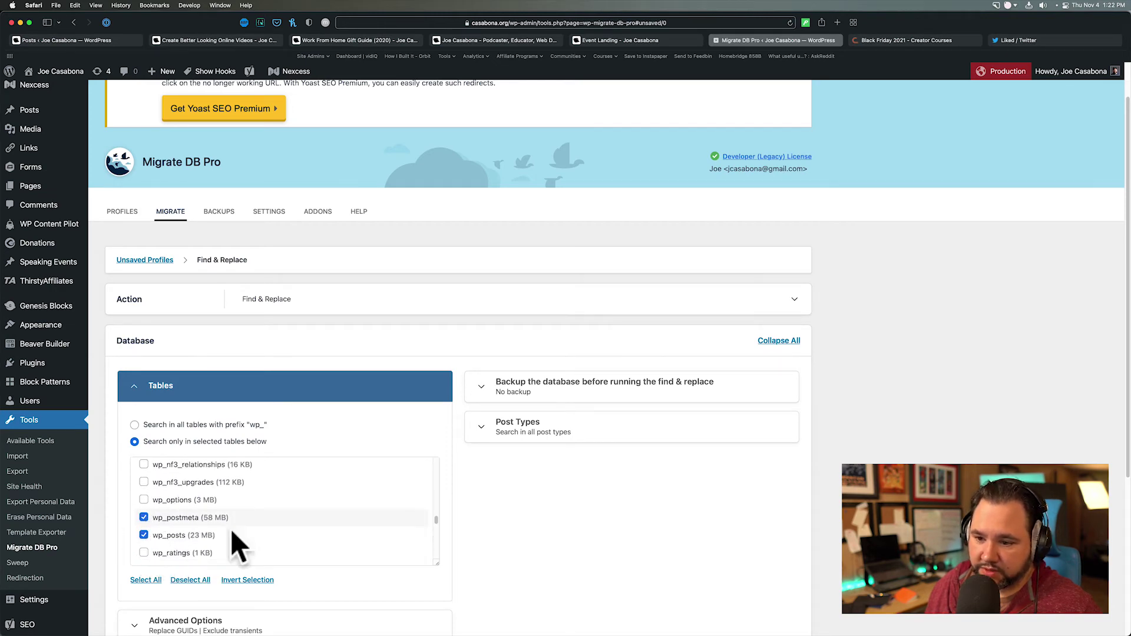
scroll(465, 542, down, 5)
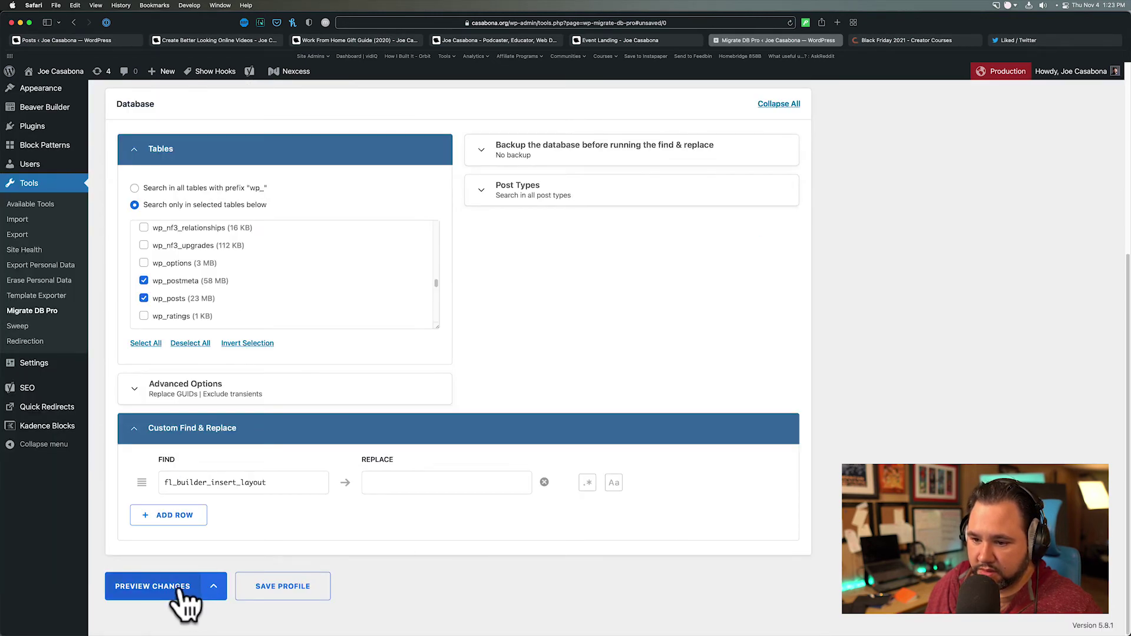
click(184, 591)
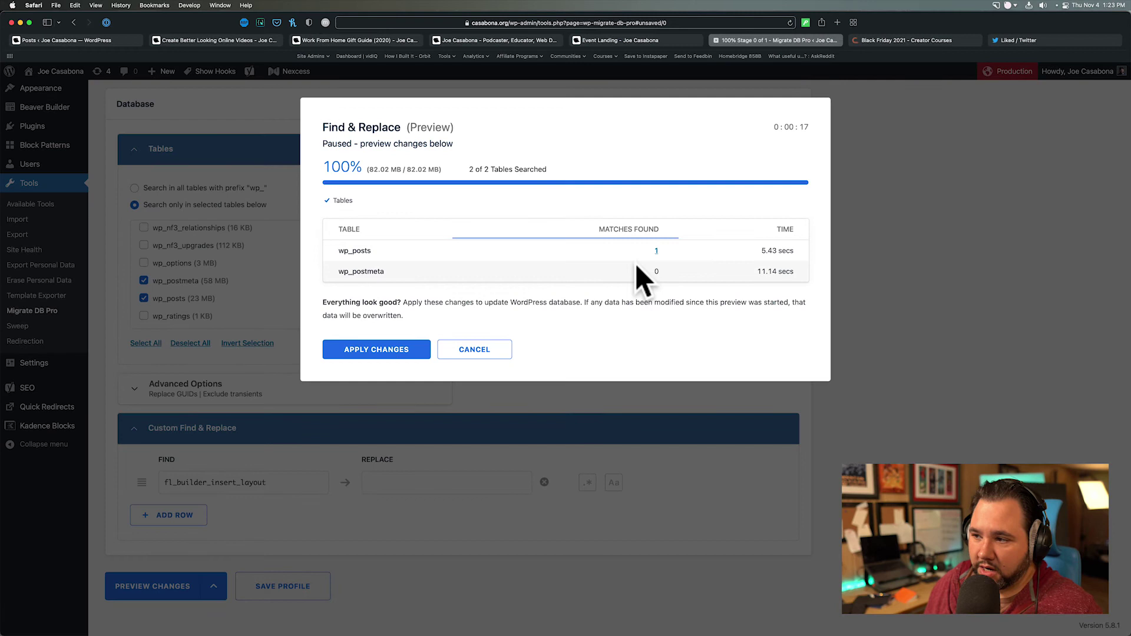
click(656, 251)
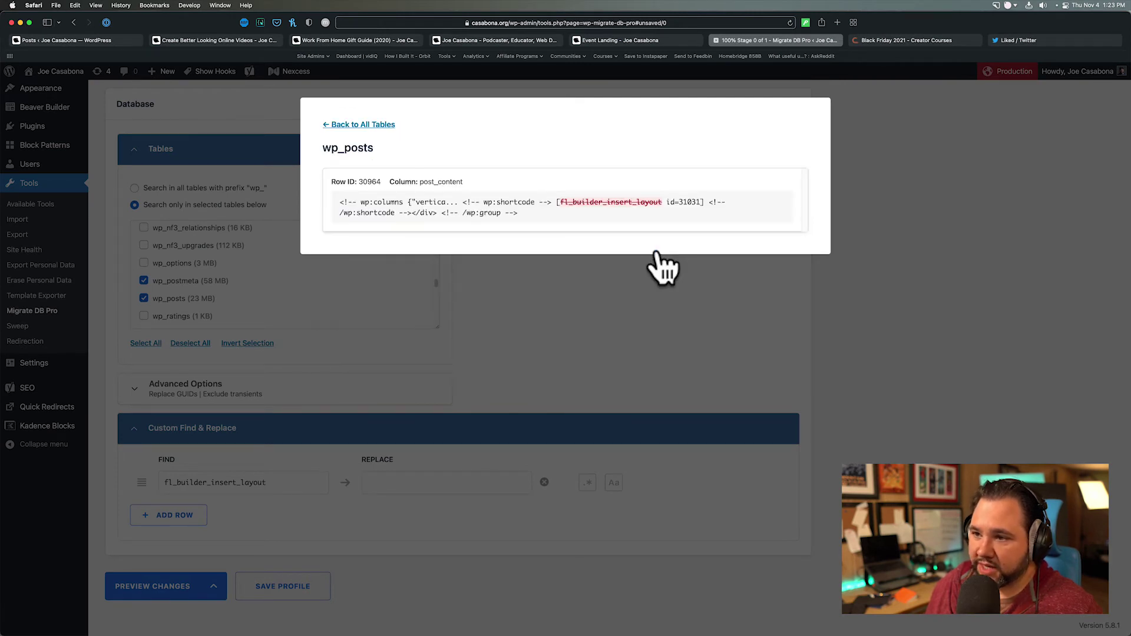
drag(341, 179, 555, 232)
click(562, 230)
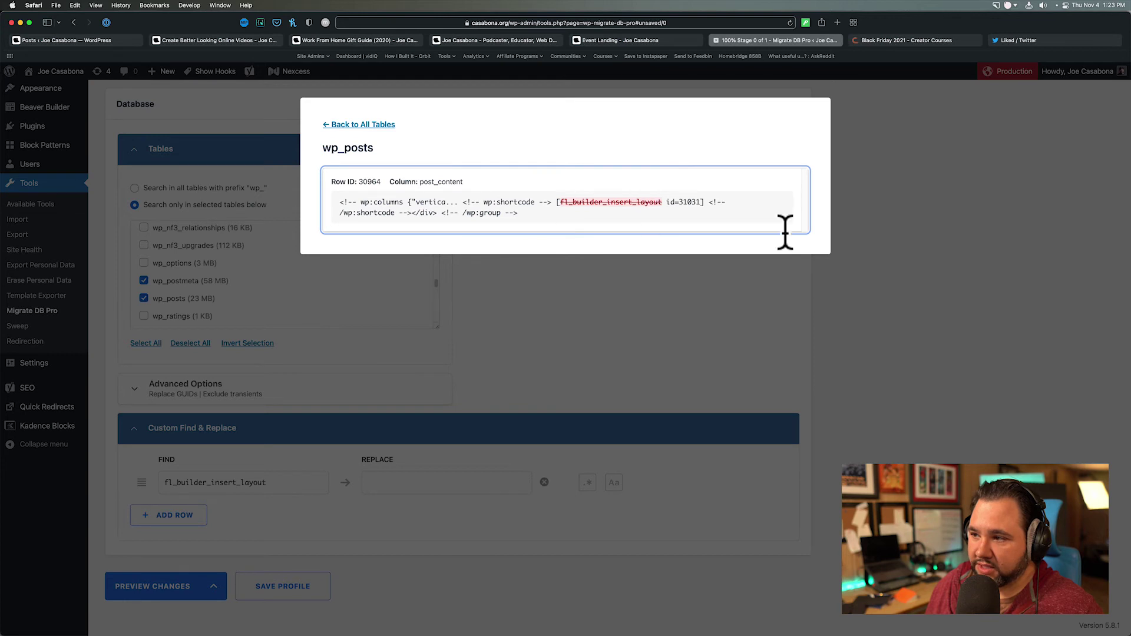
click(263, 120)
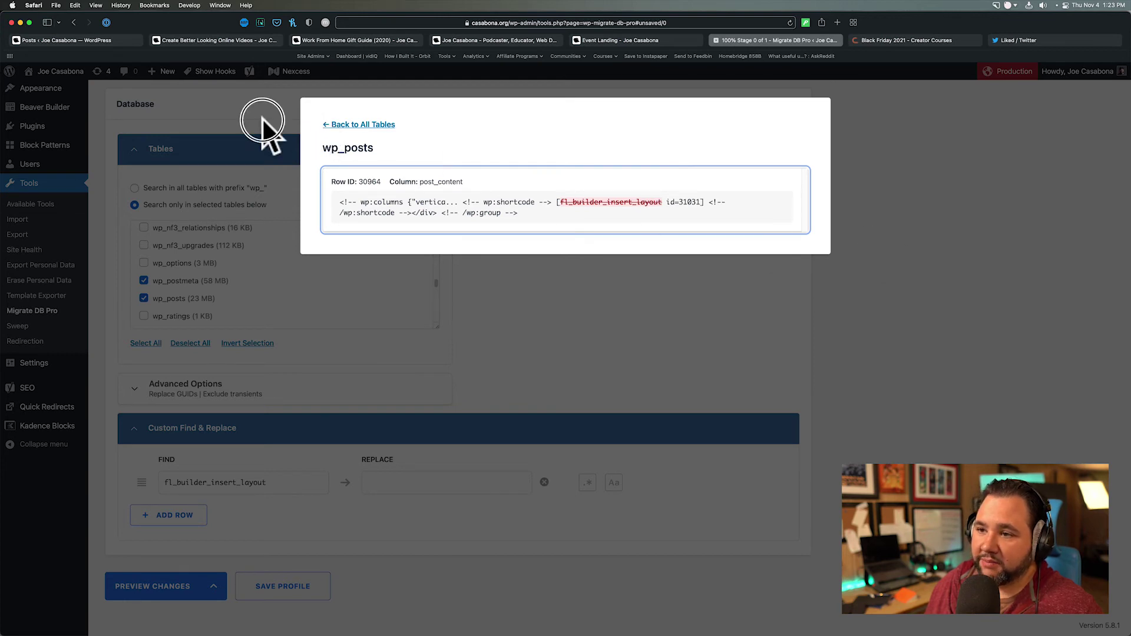
click(347, 125)
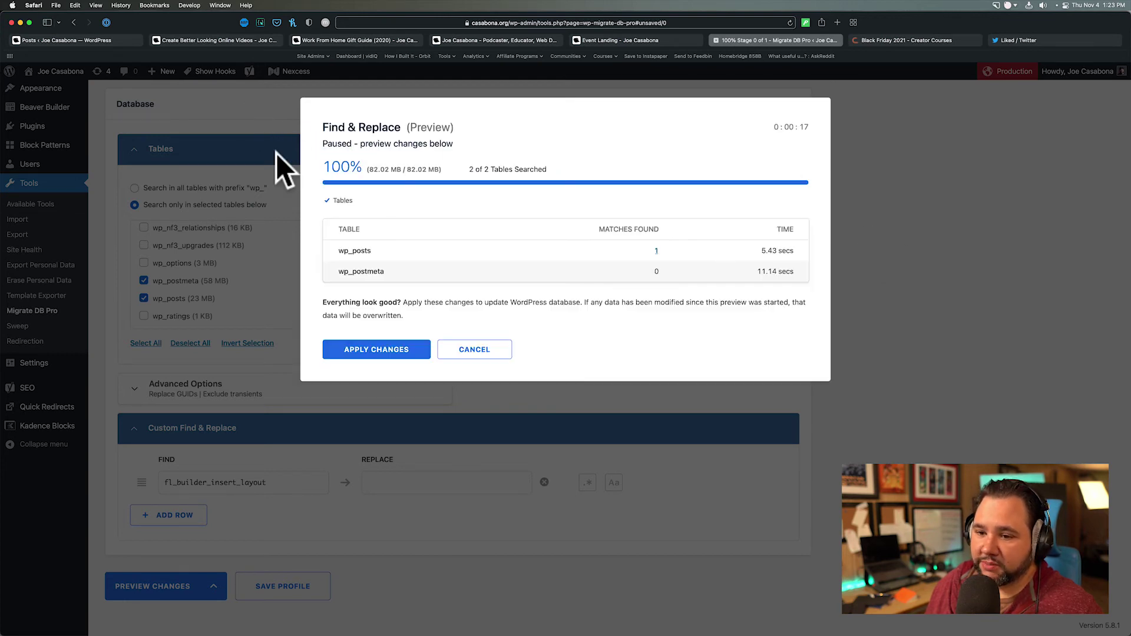
click(474, 351)
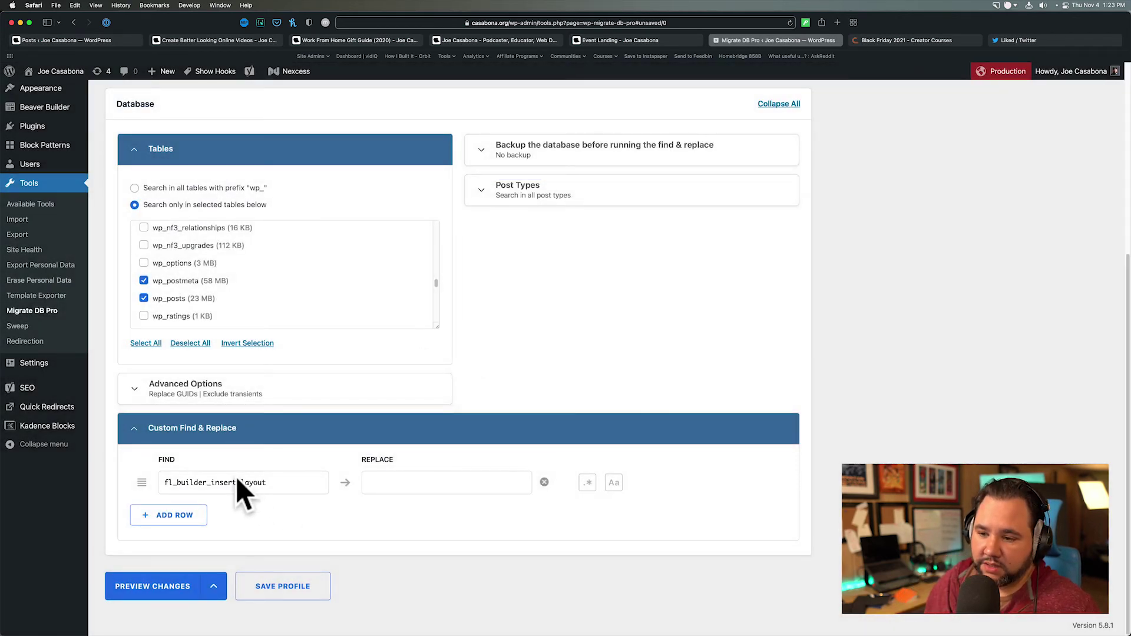
- Run a Find & Replace of [fl_builder_insert_layout id=31031] with #TODO and close the completion dialog
double_click(237, 480)
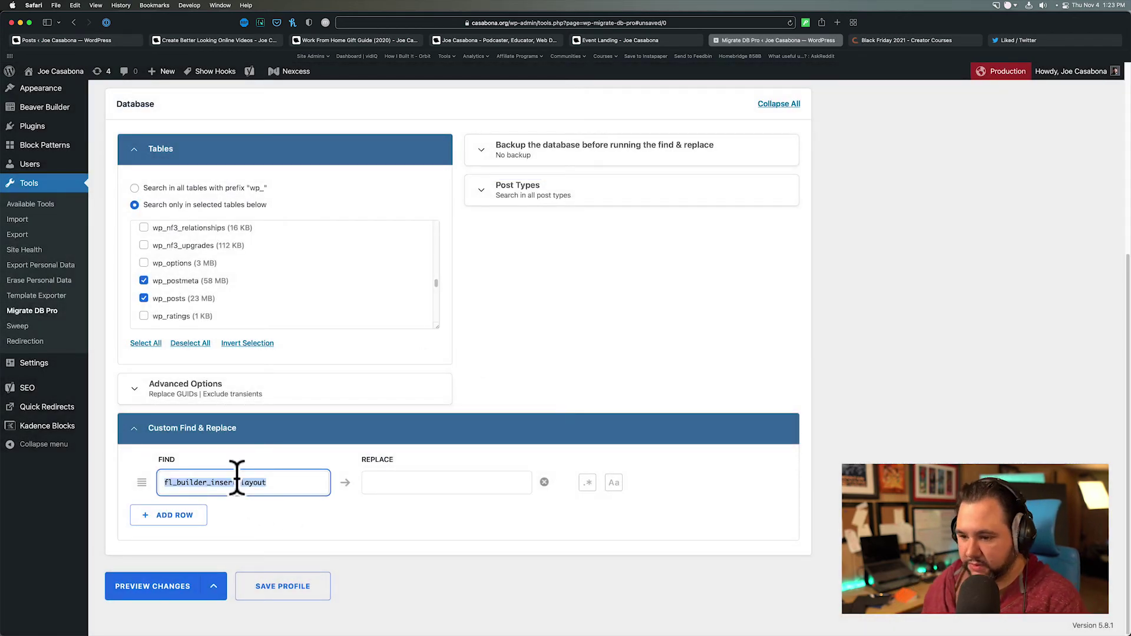
text([fl_builder_insert_layout id=31031])
click(386, 484)
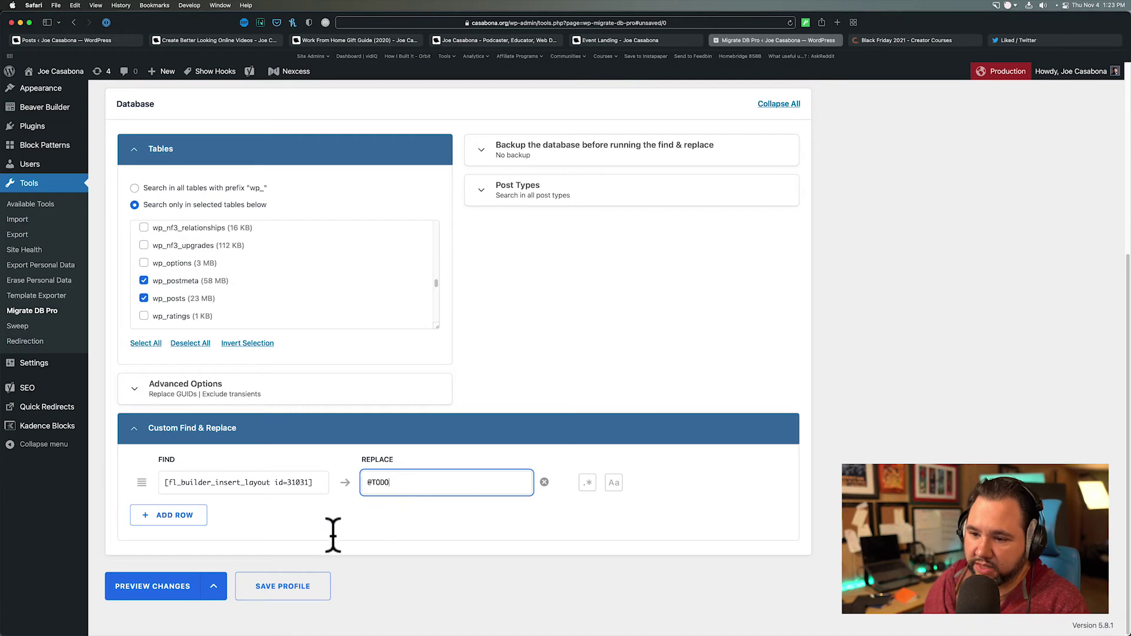
click(213, 588)
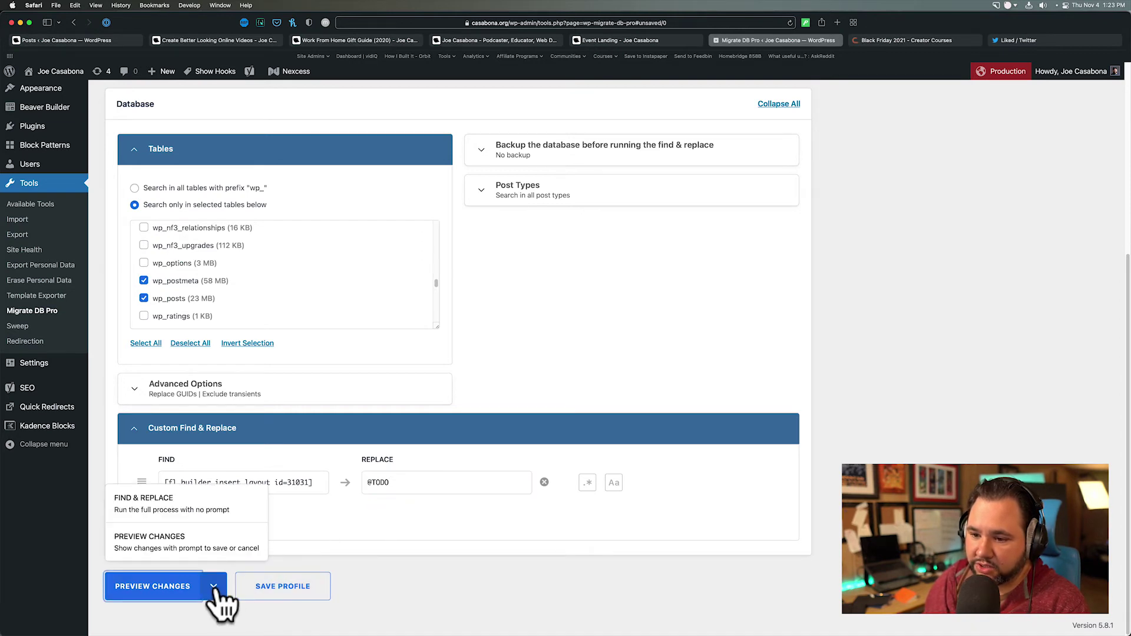
click(203, 510)
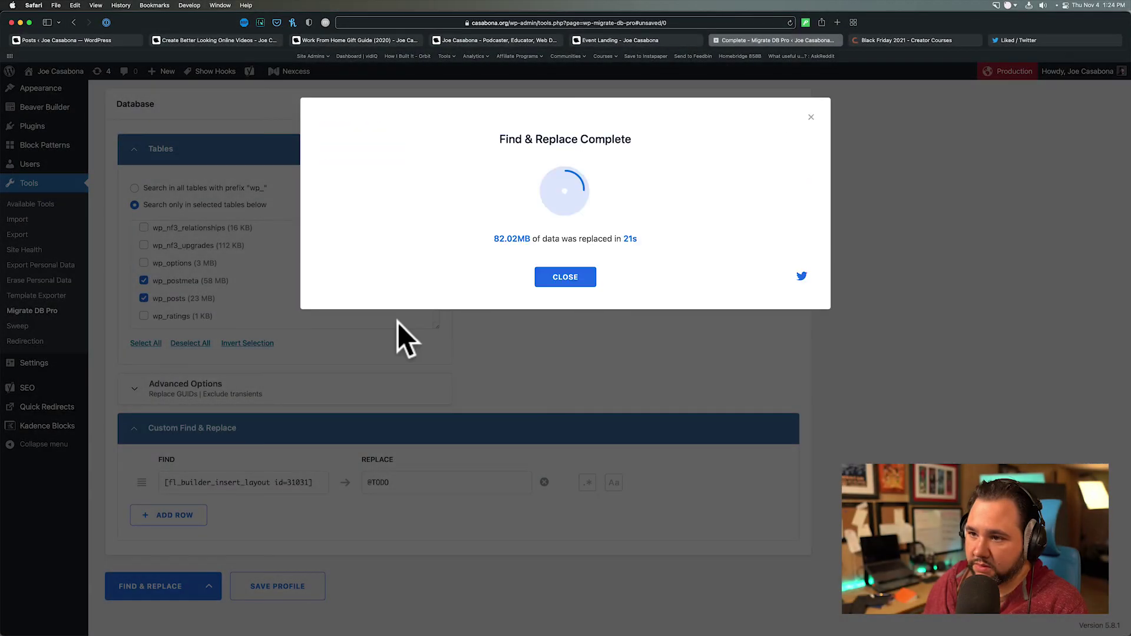
click(564, 277)
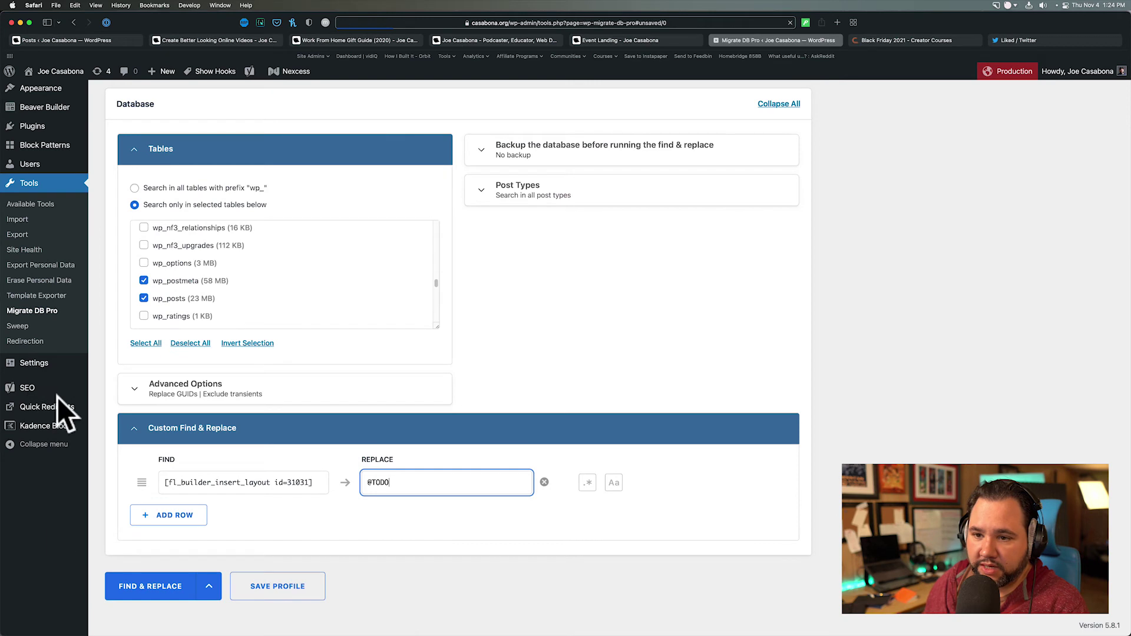
- Use Clear Cache under Tools in Beaver Builder's settings to flush its cached CSS and JavaScript
click(42, 362)
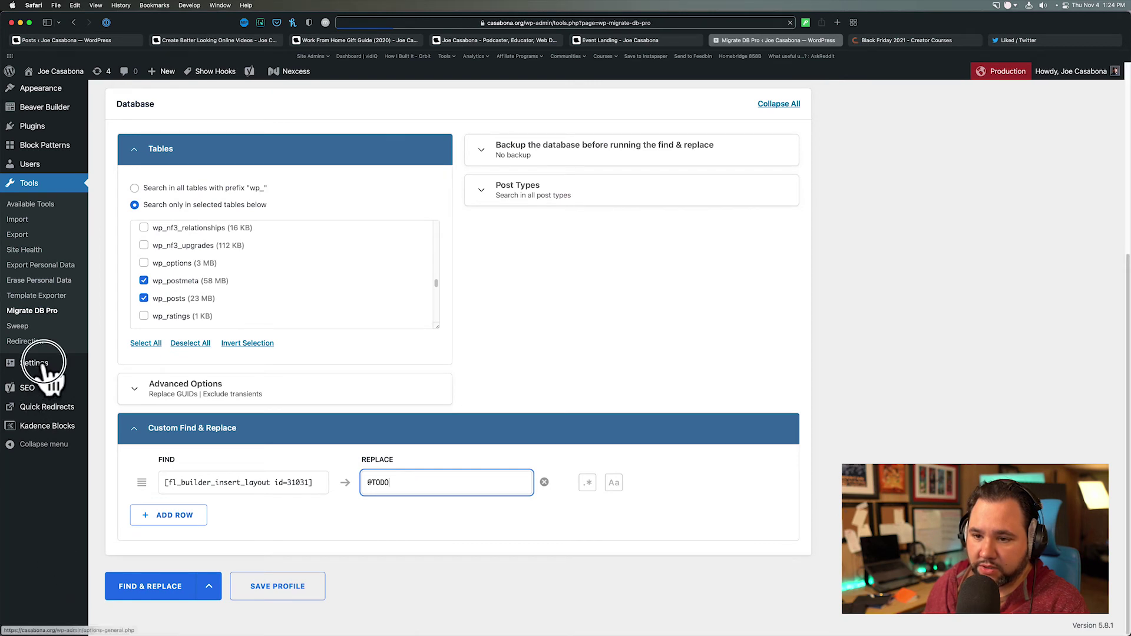
mouse_move(36, 363)
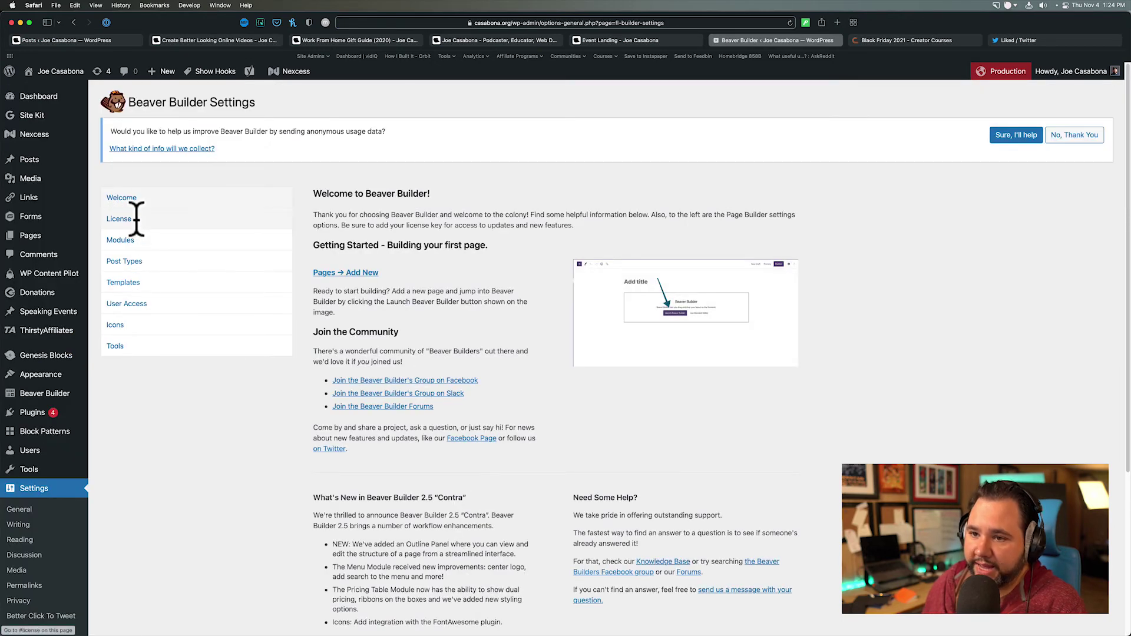
click(132, 241)
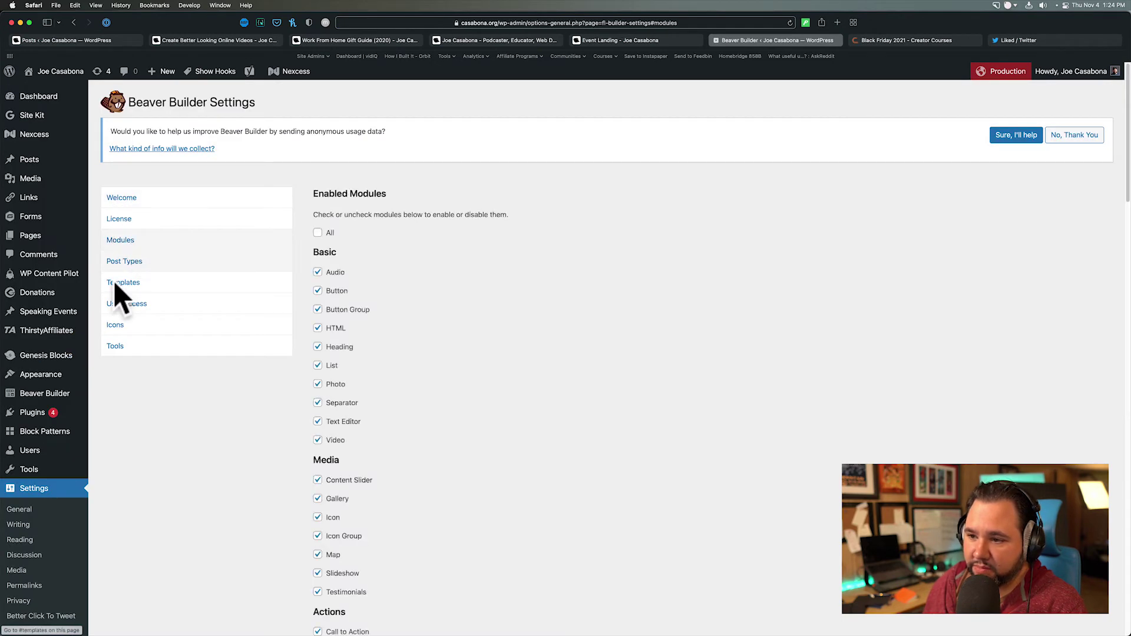
click(144, 343)
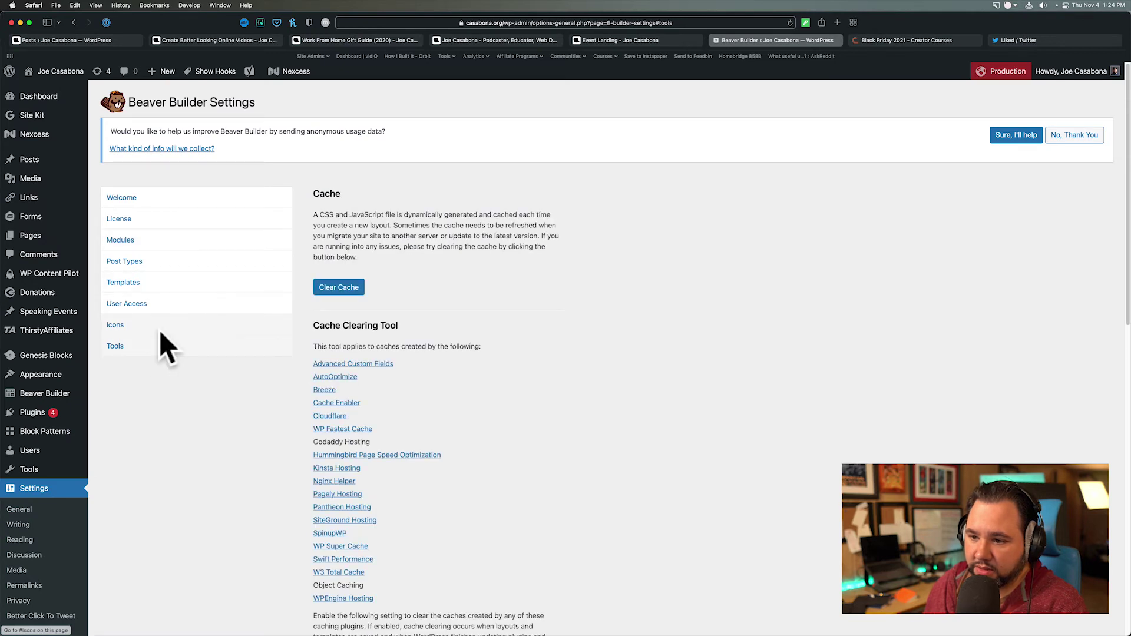
click(338, 288)
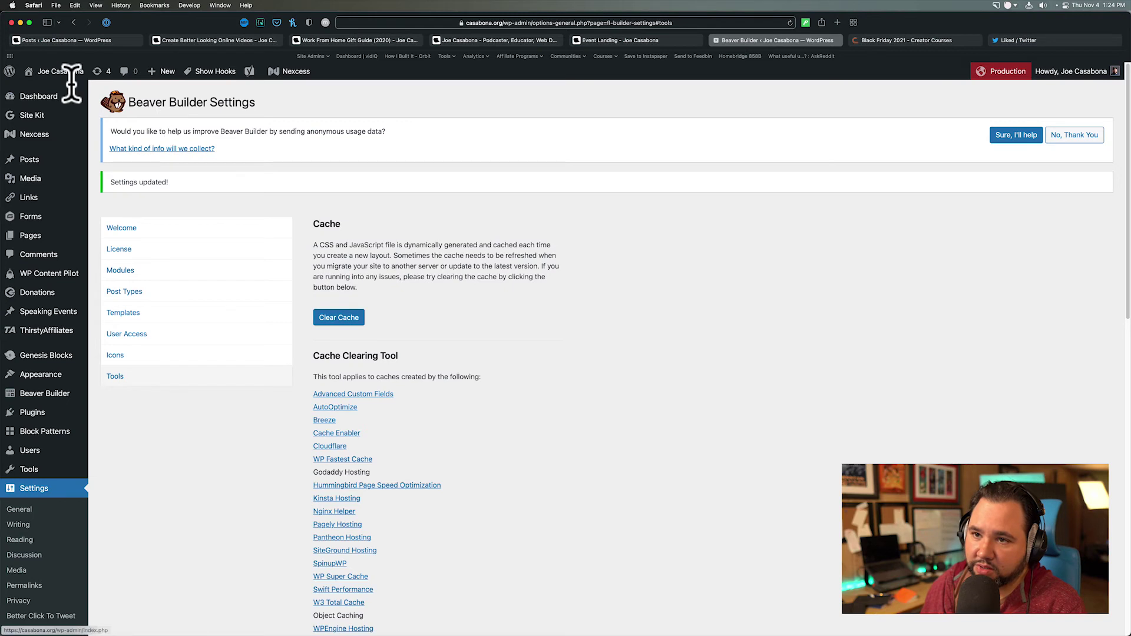
- Bulk-deactivate Beaver Builder Plugin and Ultimate Addons for Beaver Builder from the Plugins list
click(36, 413)
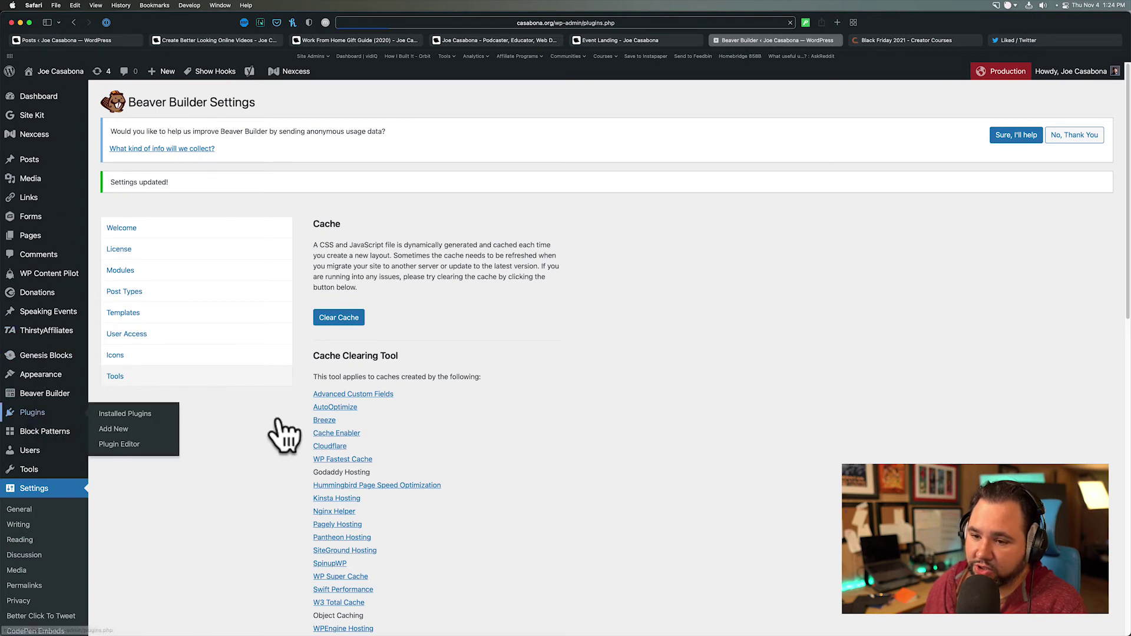
key(Escape)
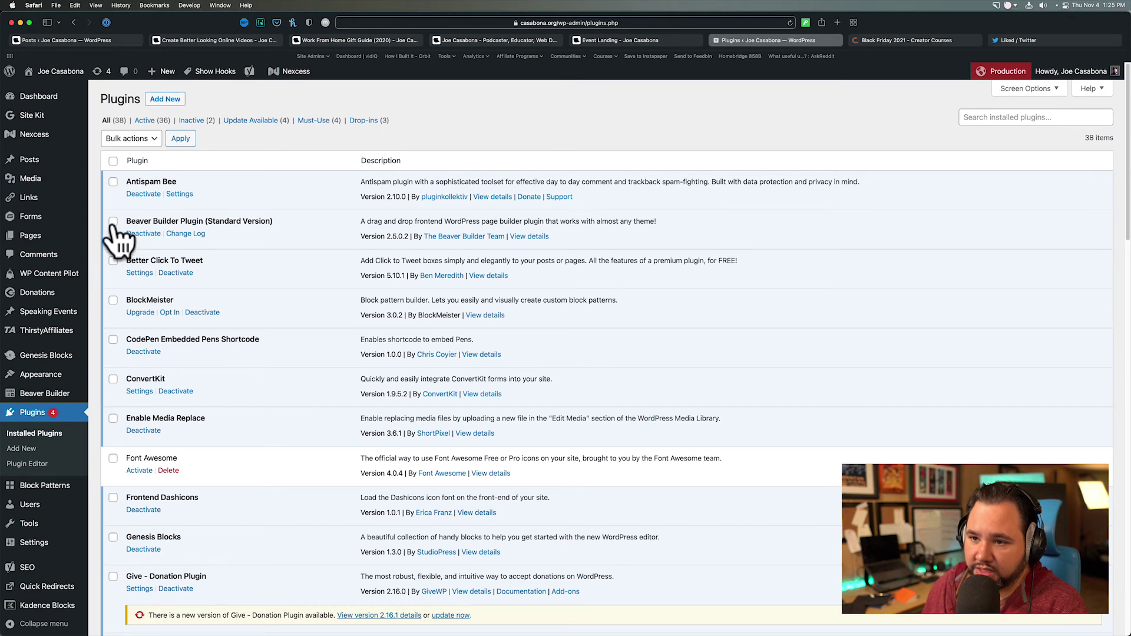
scroll(133, 430, down, 3)
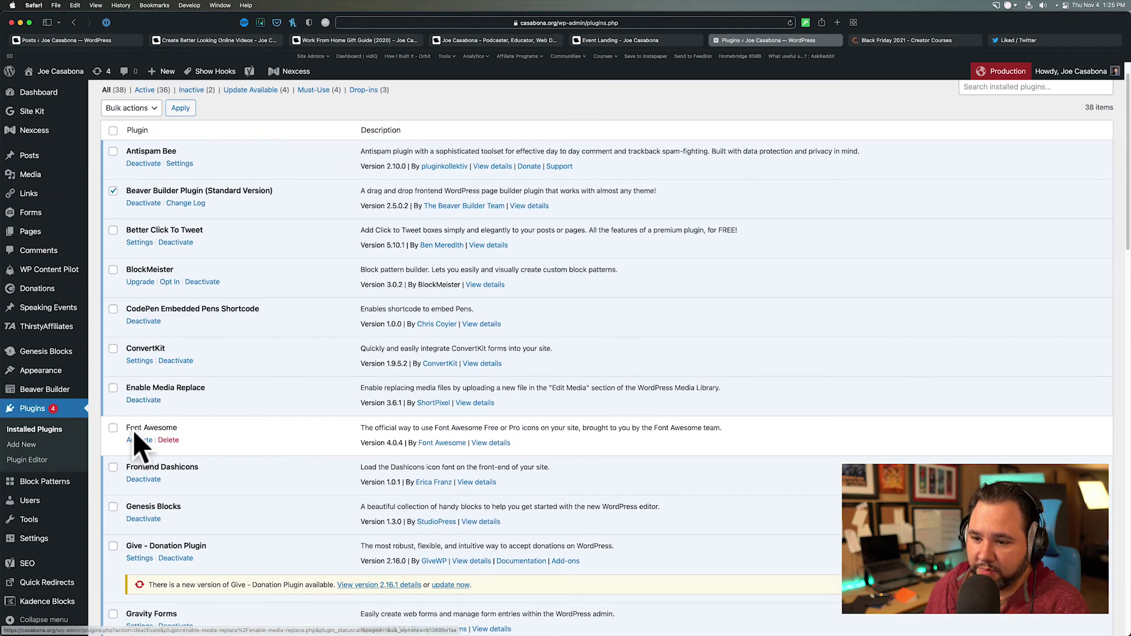
scroll(133, 432, down, 2)
scroll(134, 430, down, 8)
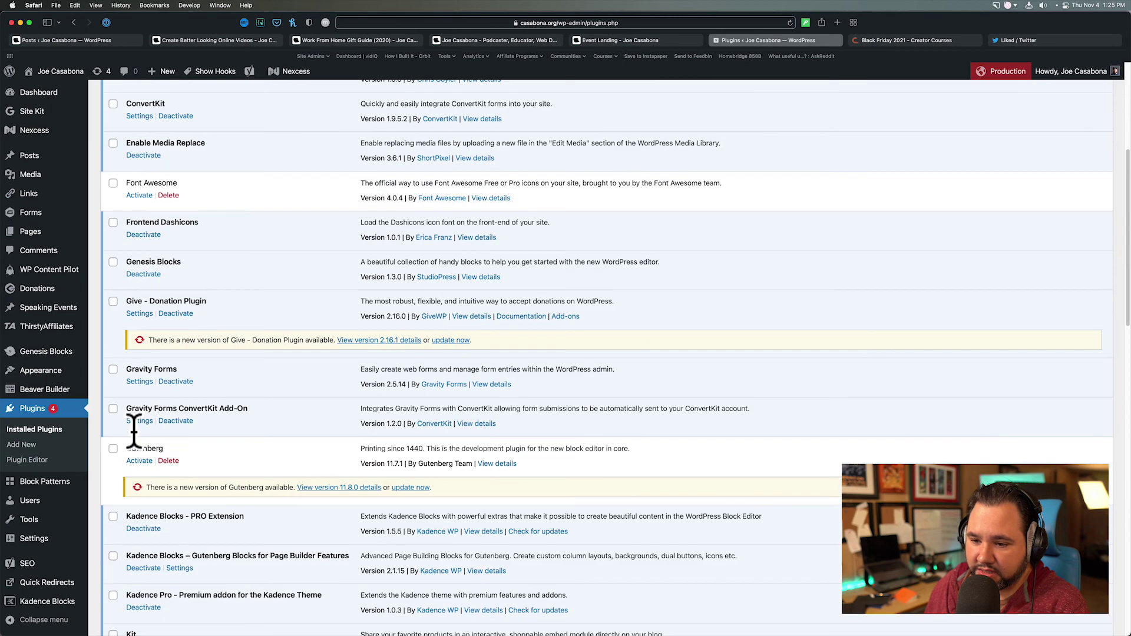
scroll(132, 430, down, 8)
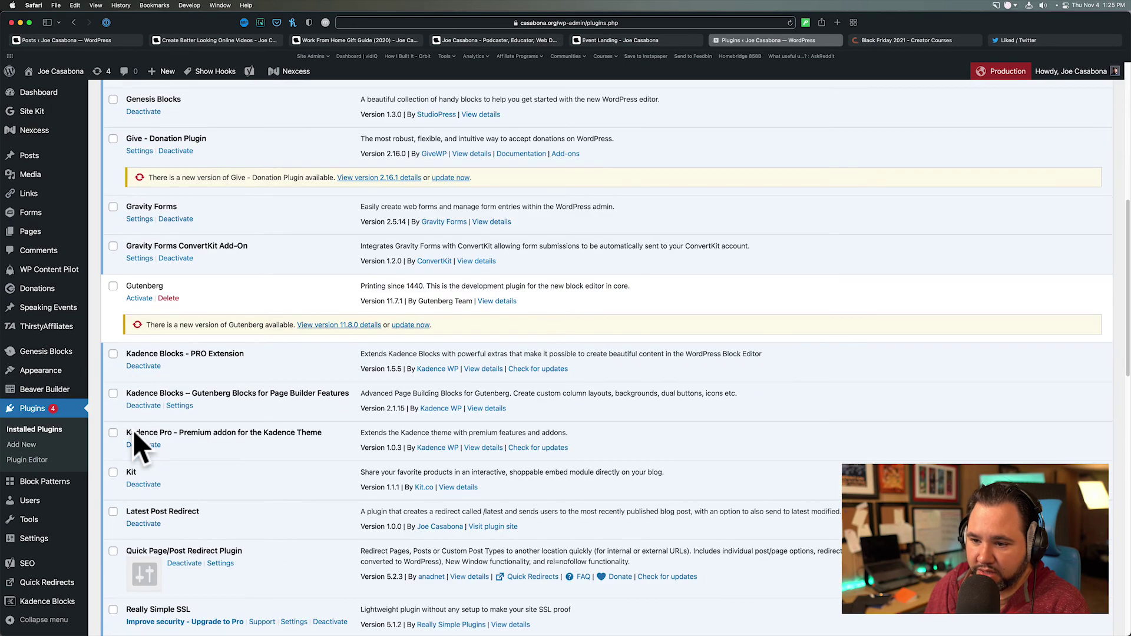
scroll(134, 430, down, 6)
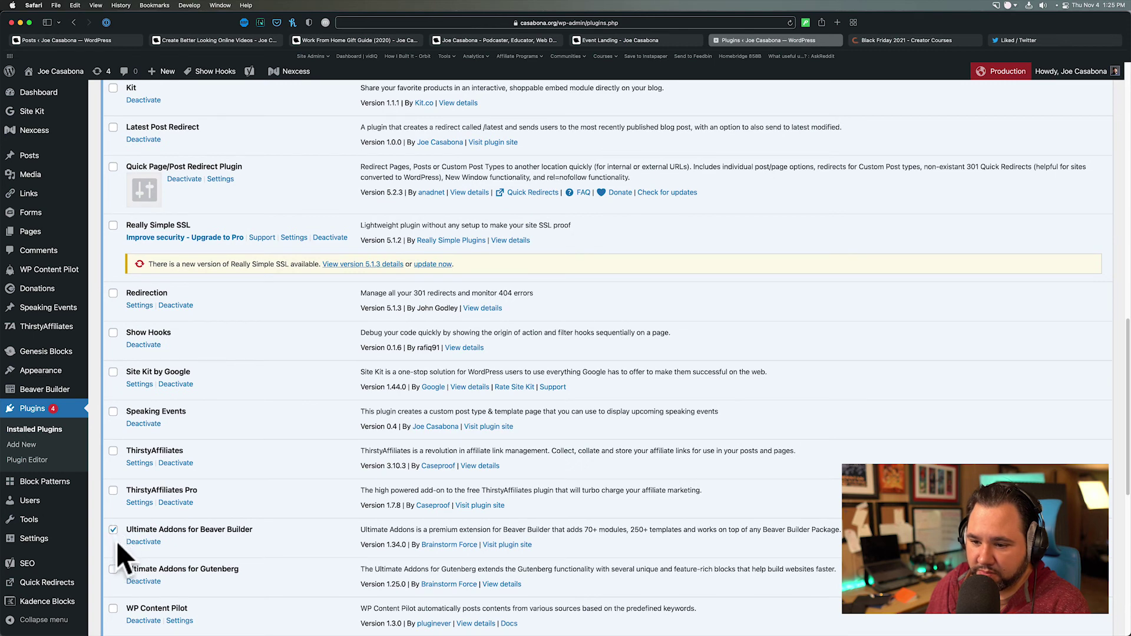
scroll(116, 544, down, 15)
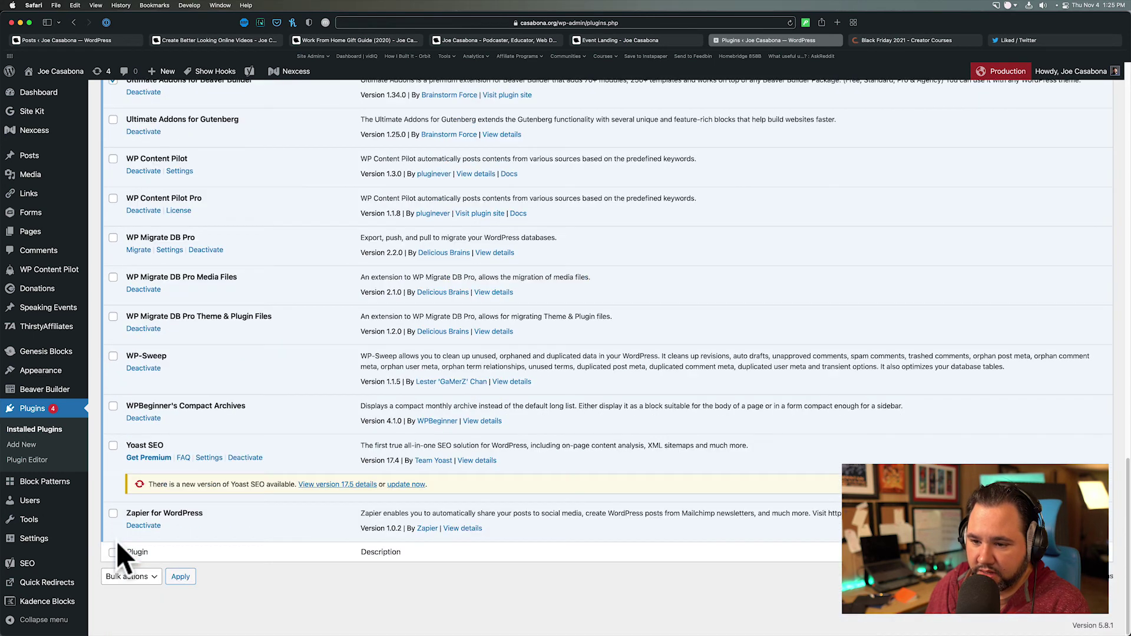
click(130, 577)
click(137, 590)
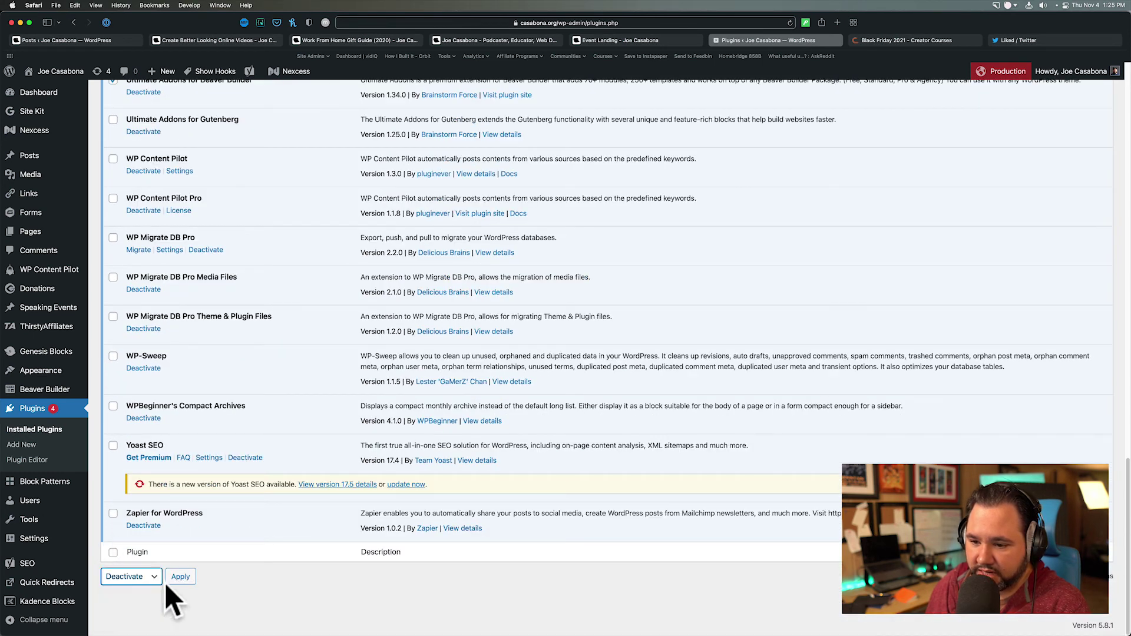
click(168, 582)
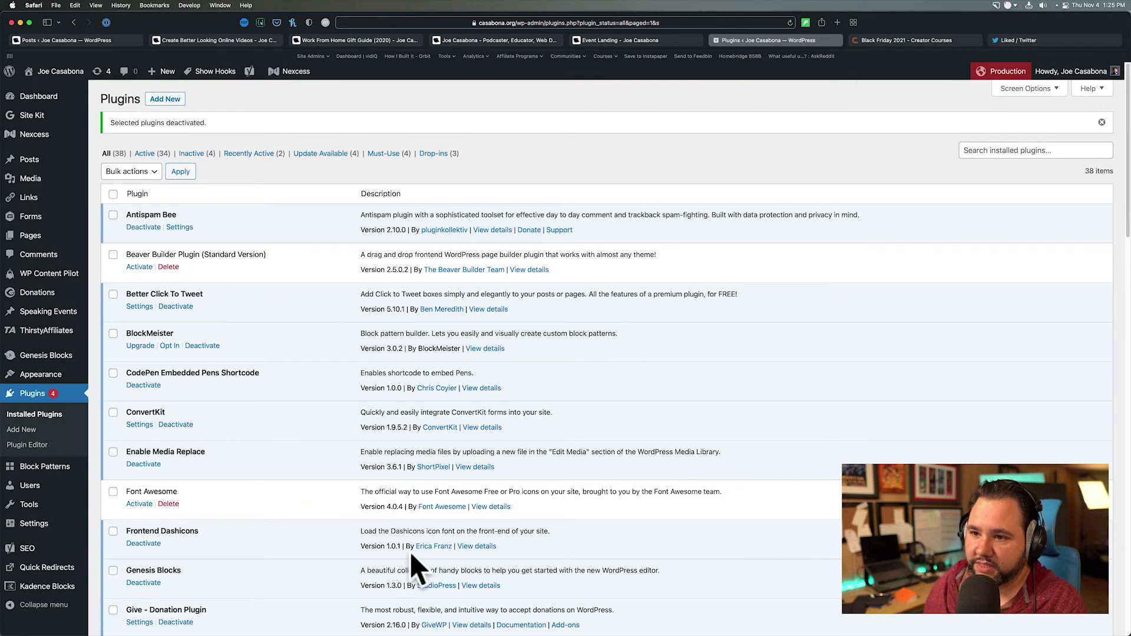
- Visit the live site and scroll through the 'Build Your Email List with Relevant Content' post
click(57, 82)
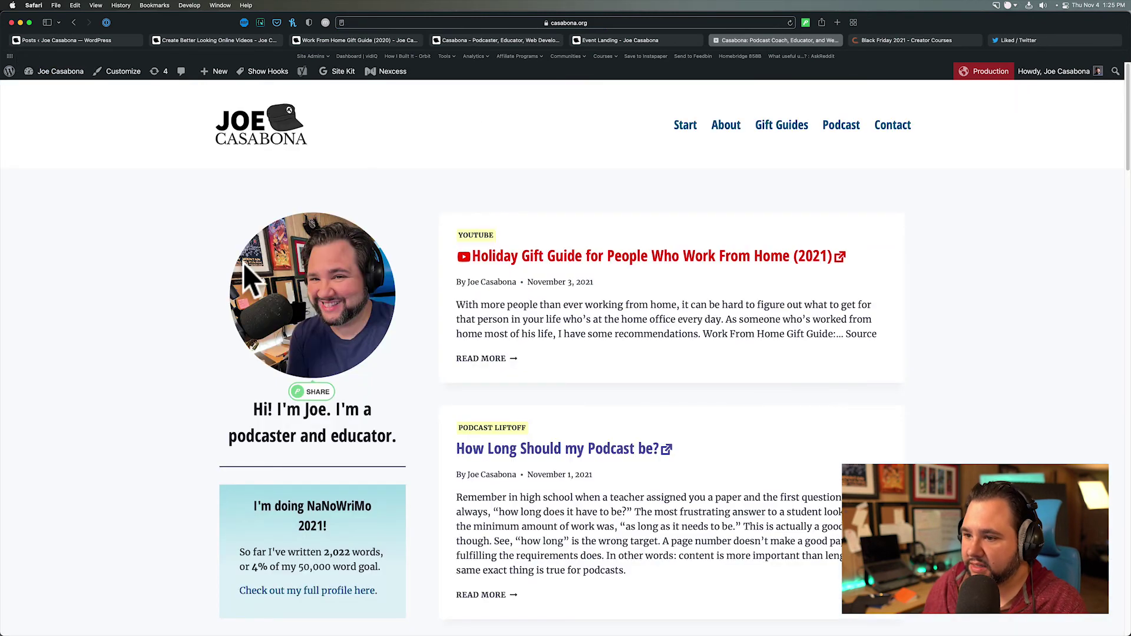
scroll(170, 341, down, 10)
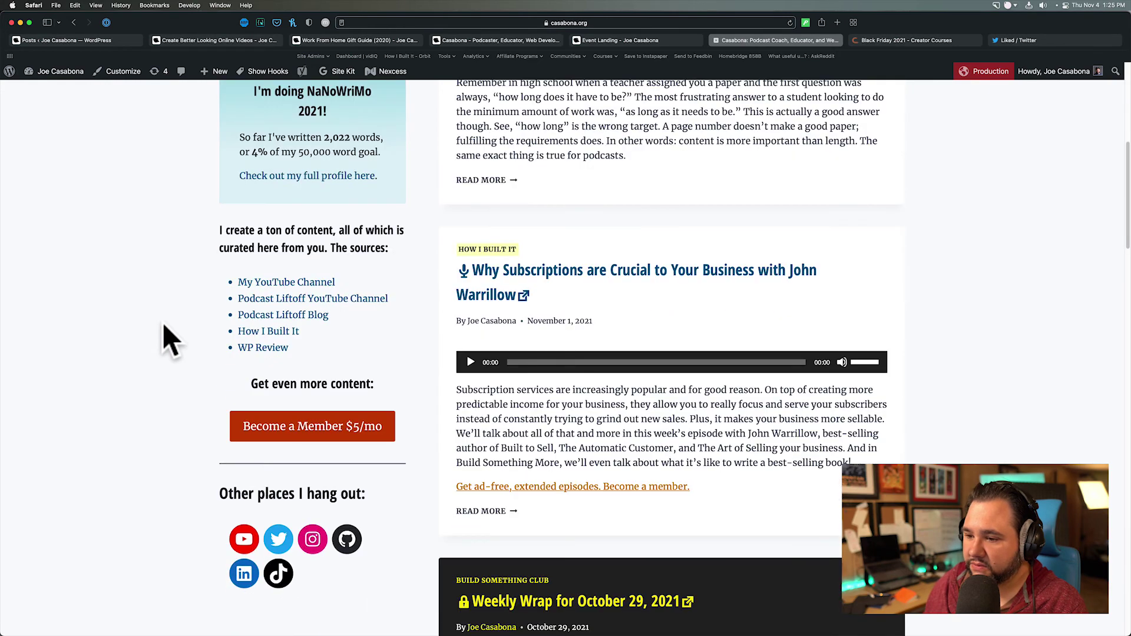
scroll(171, 341, down, 18)
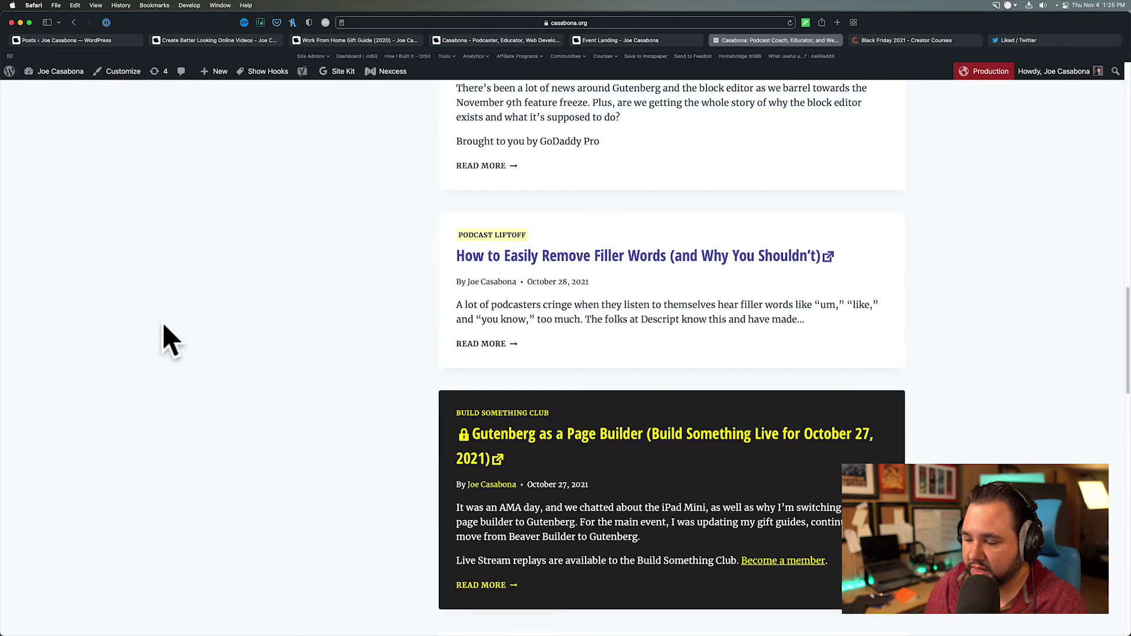
scroll(171, 341, down, 14)
click(596, 309)
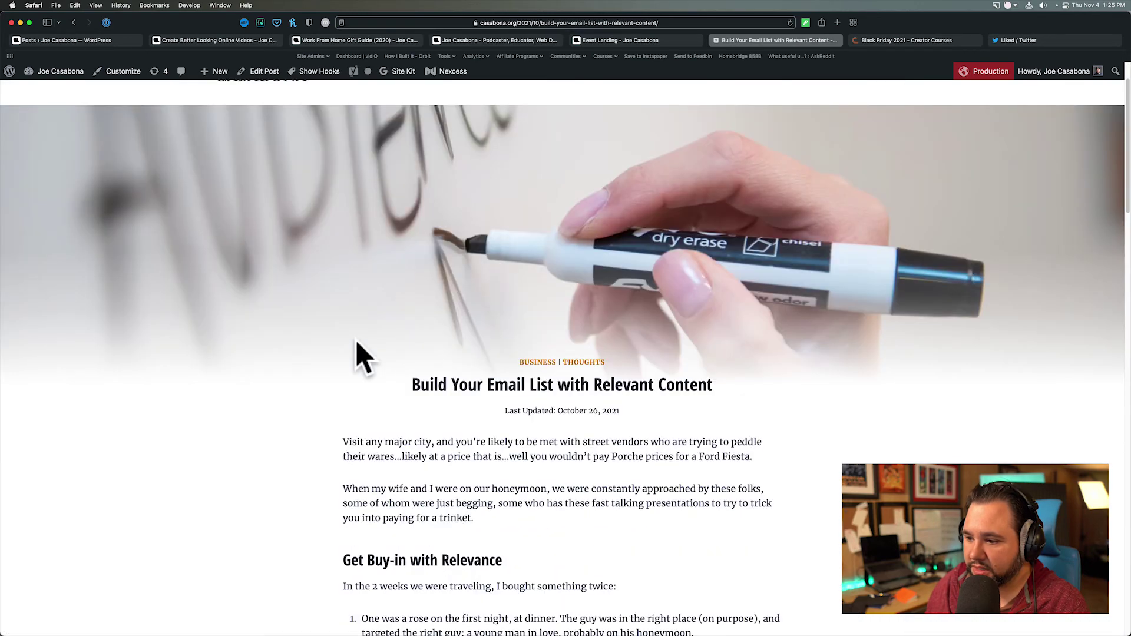
scroll(357, 341, down, 17)
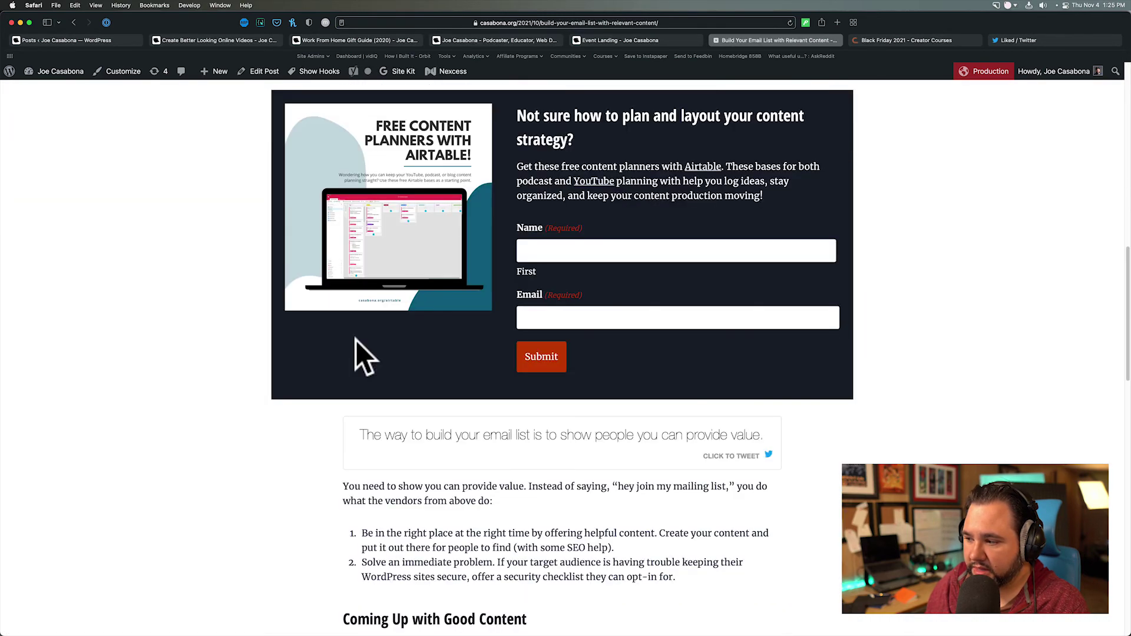
scroll(356, 340, down, 17)
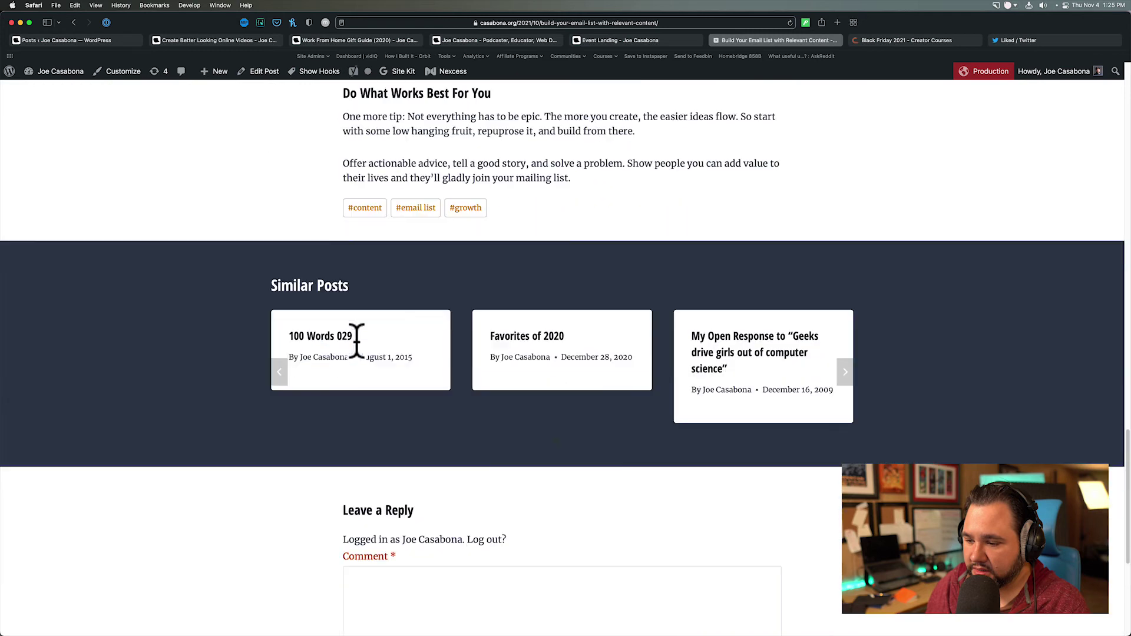
scroll(357, 341, down, 6)
scroll(356, 340, up, 20)
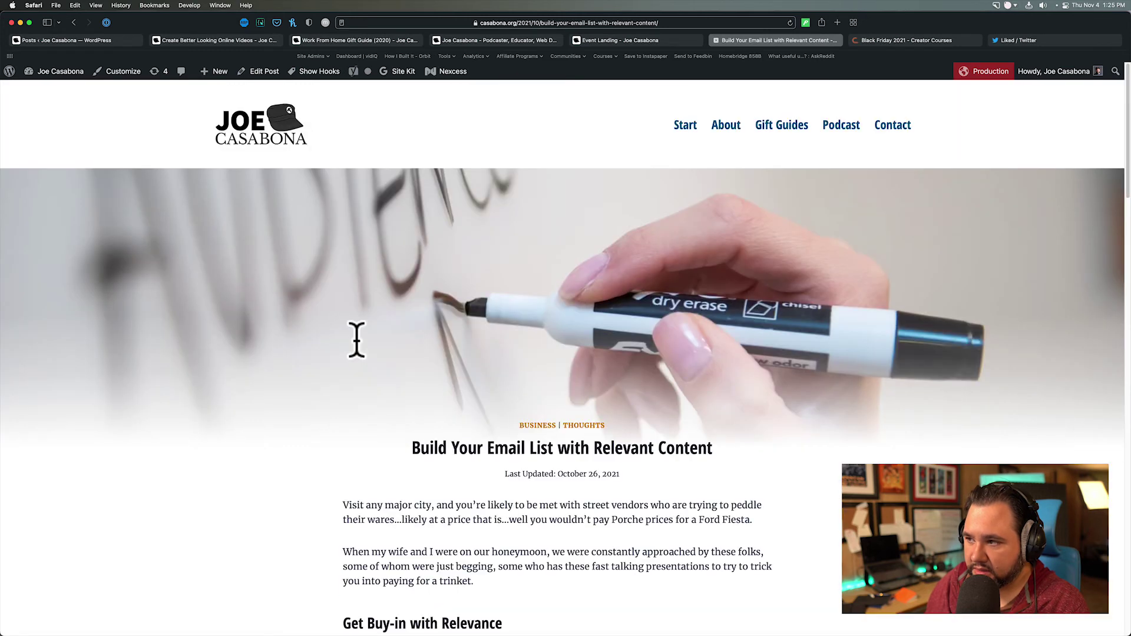
- Browse the Gift Guides page and read through the podcasting gift guide
click(789, 127)
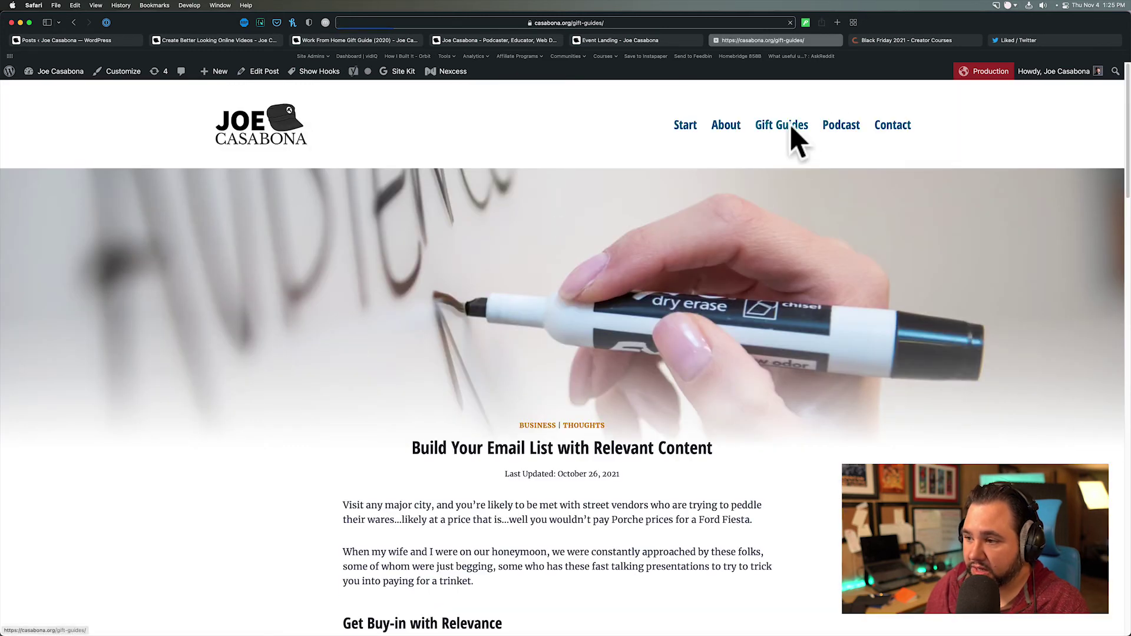
scroll(440, 381, down, 3)
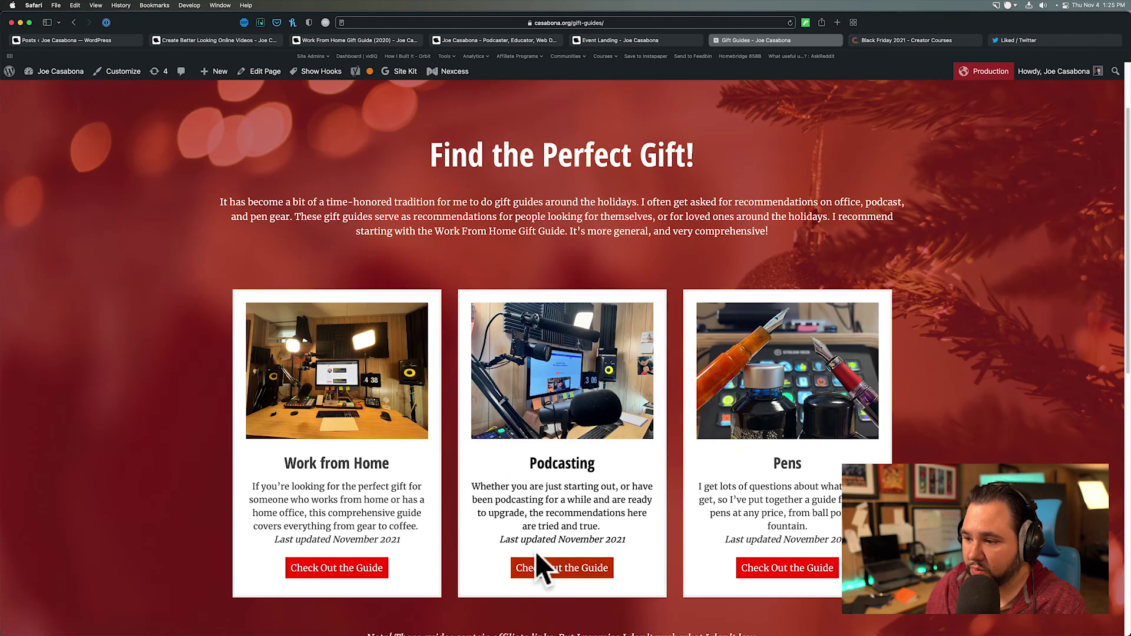
click(543, 564)
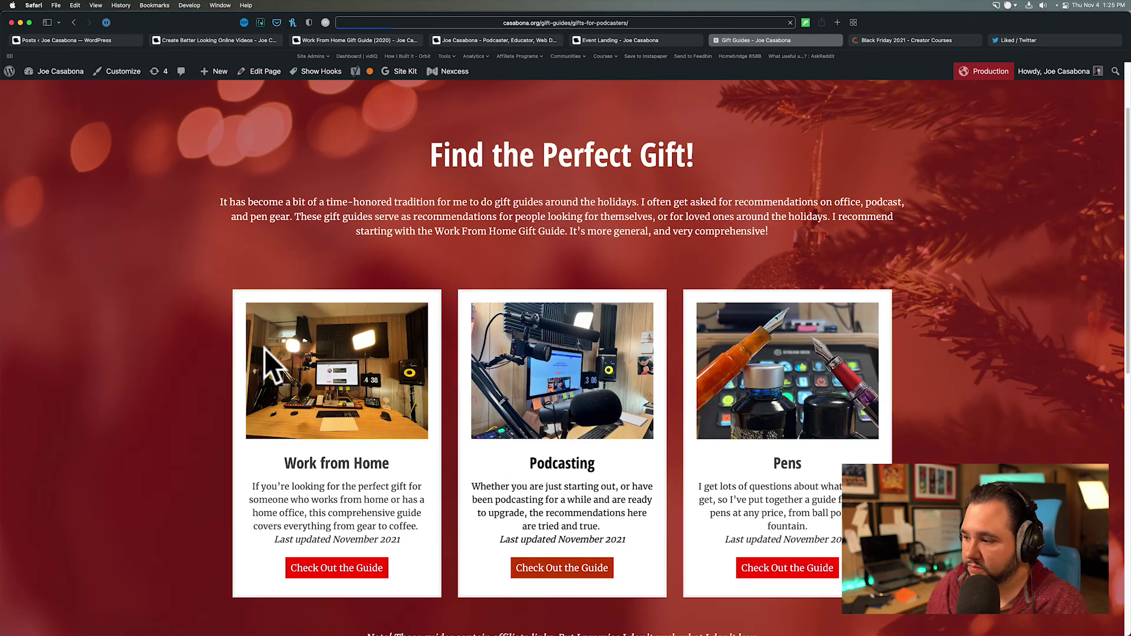
scroll(264, 348, down, 8)
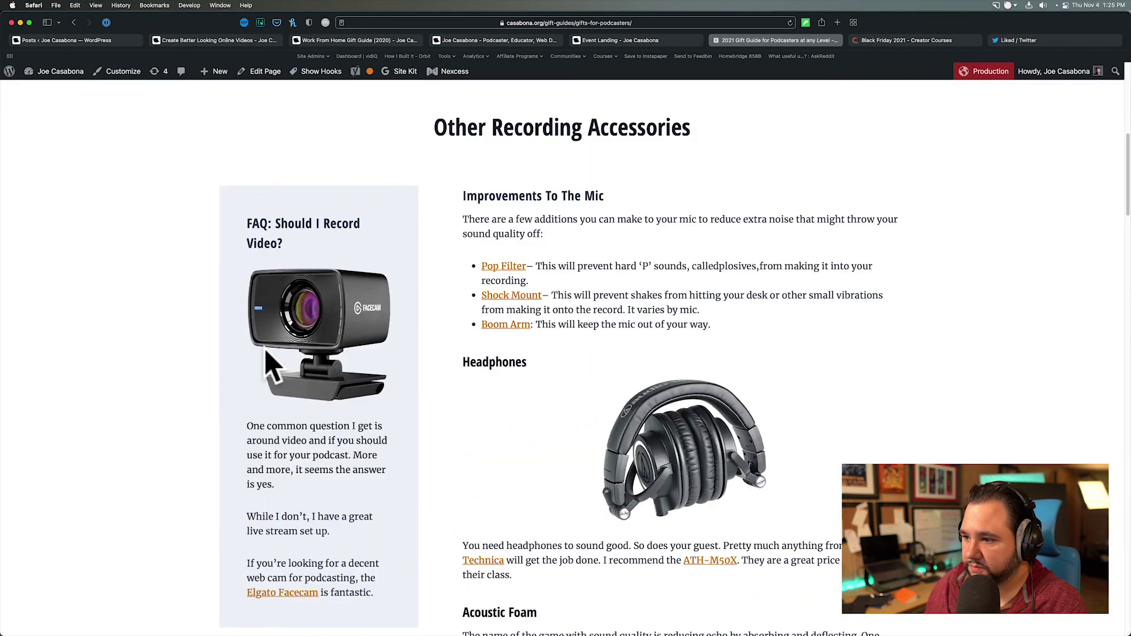
scroll(265, 352, down, 15)
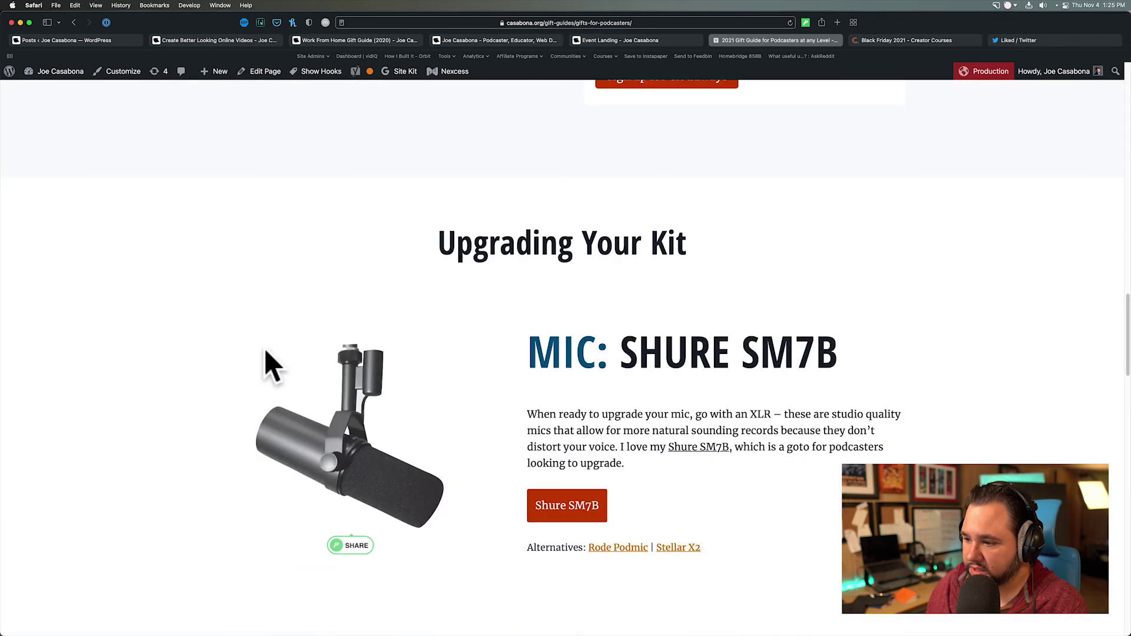
scroll(269, 365, down, 20)
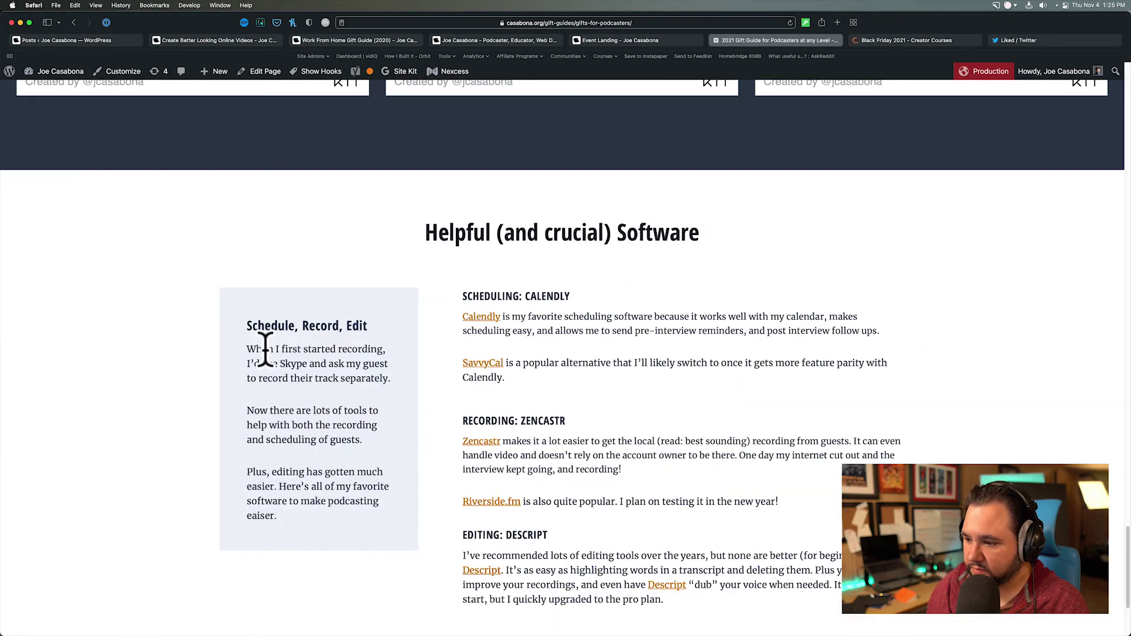
scroll(265, 353, down, 5)
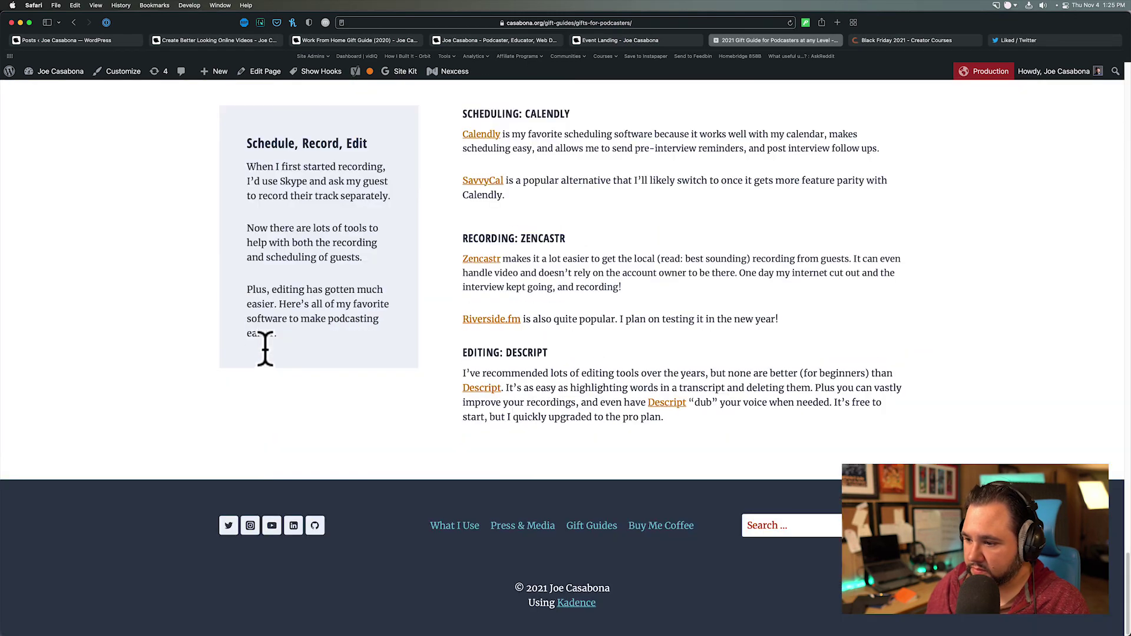
- Visit the Buy Me Coffee page, then scroll the Press & Media page to its footer
click(674, 529)
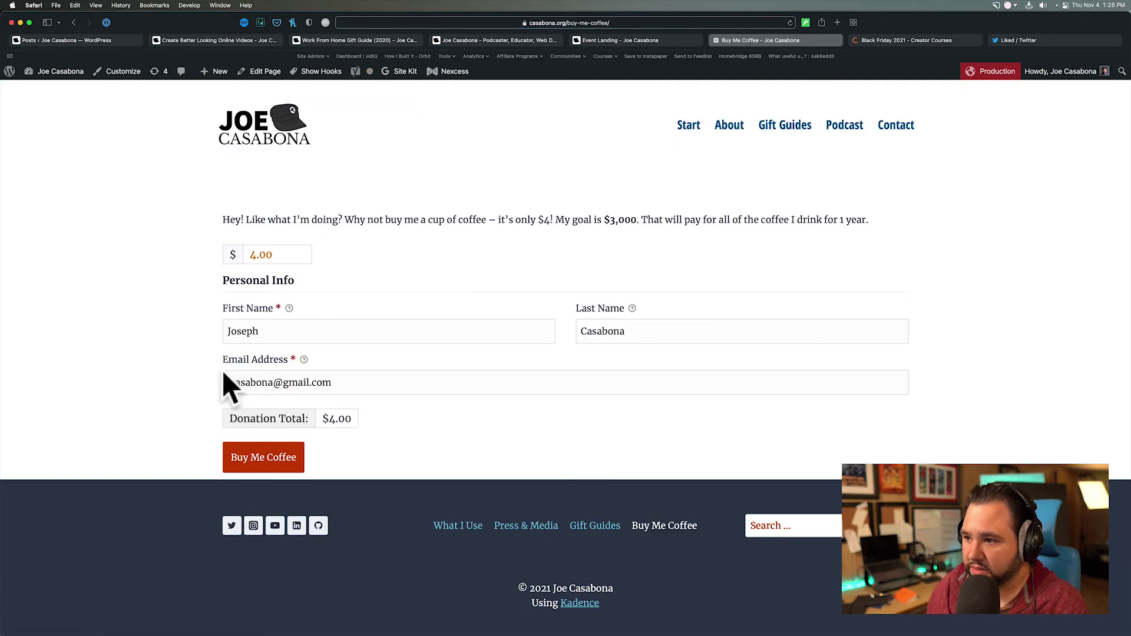
click(523, 532)
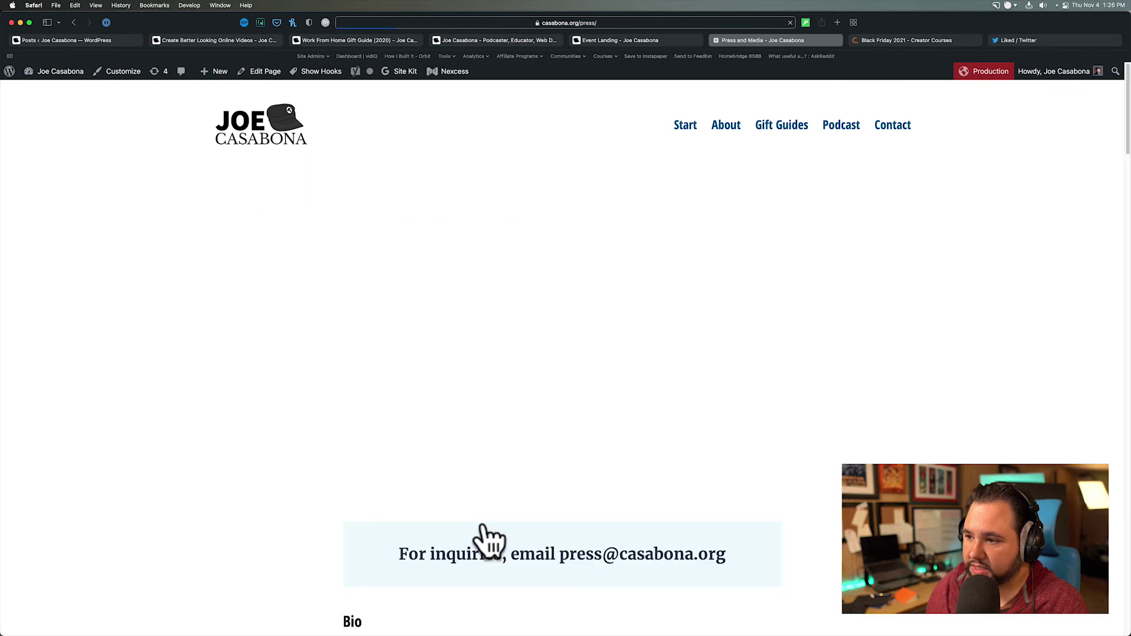
scroll(365, 483, down, 15)
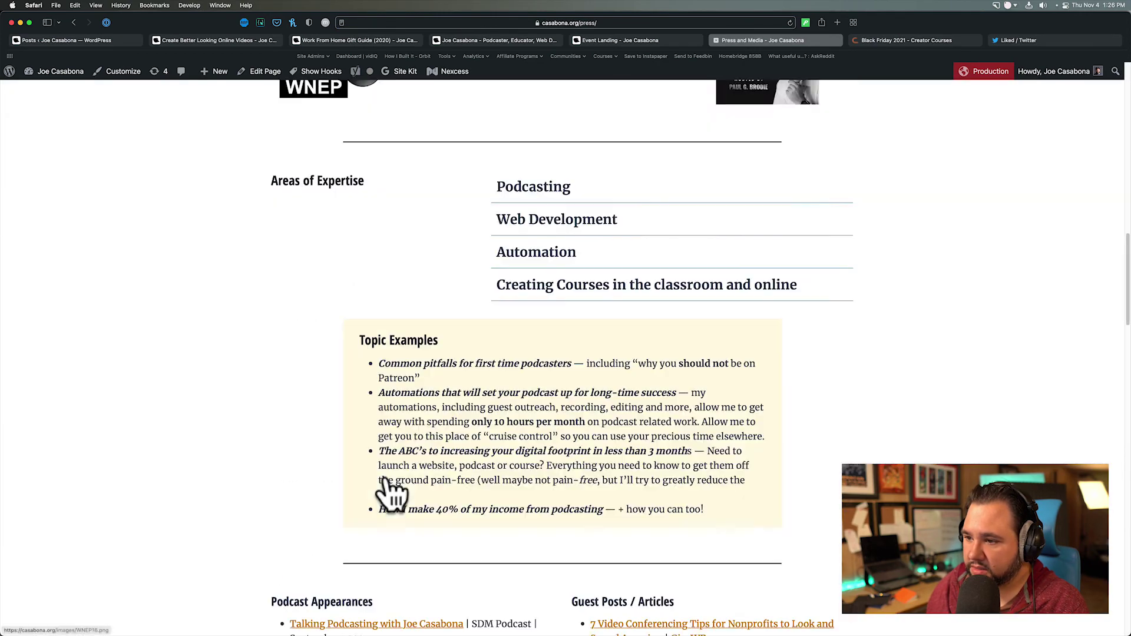
scroll(389, 491, down, 20)
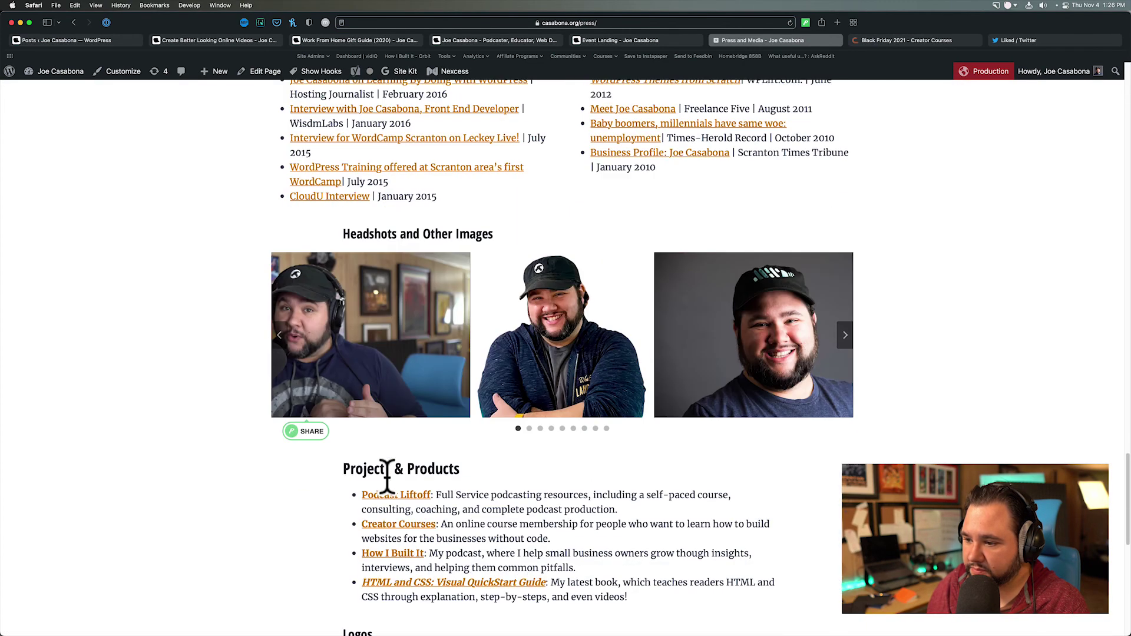
scroll(387, 477, down, 10)
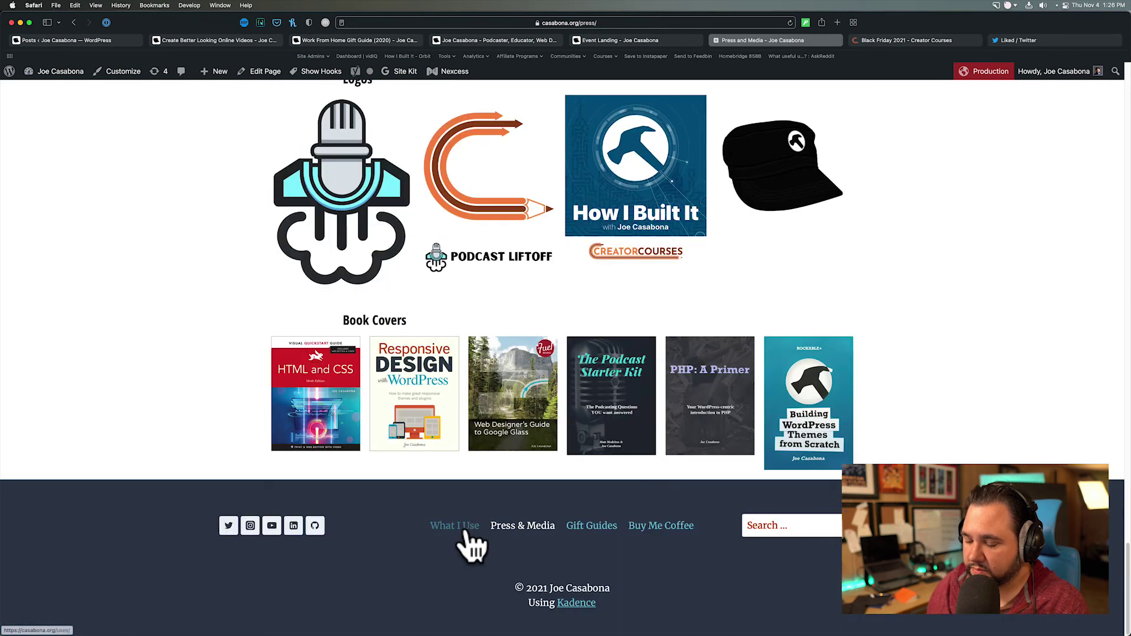
- Open the What I Use page and scroll through its tools list
click(465, 530)
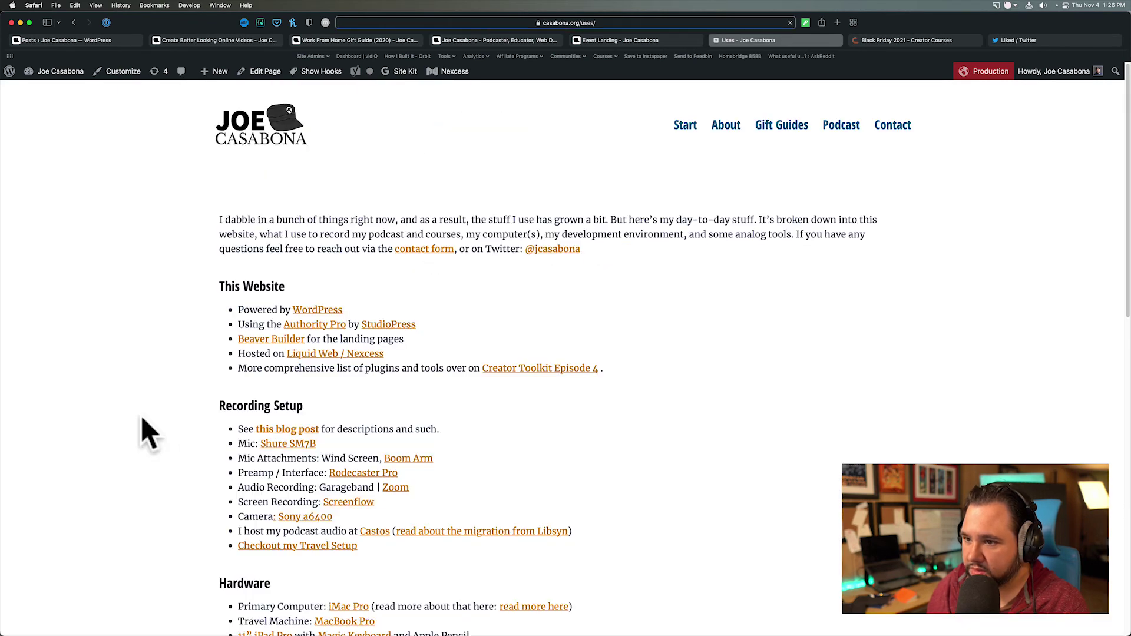
scroll(141, 417, down, 8)
scroll(140, 416, down, 5)
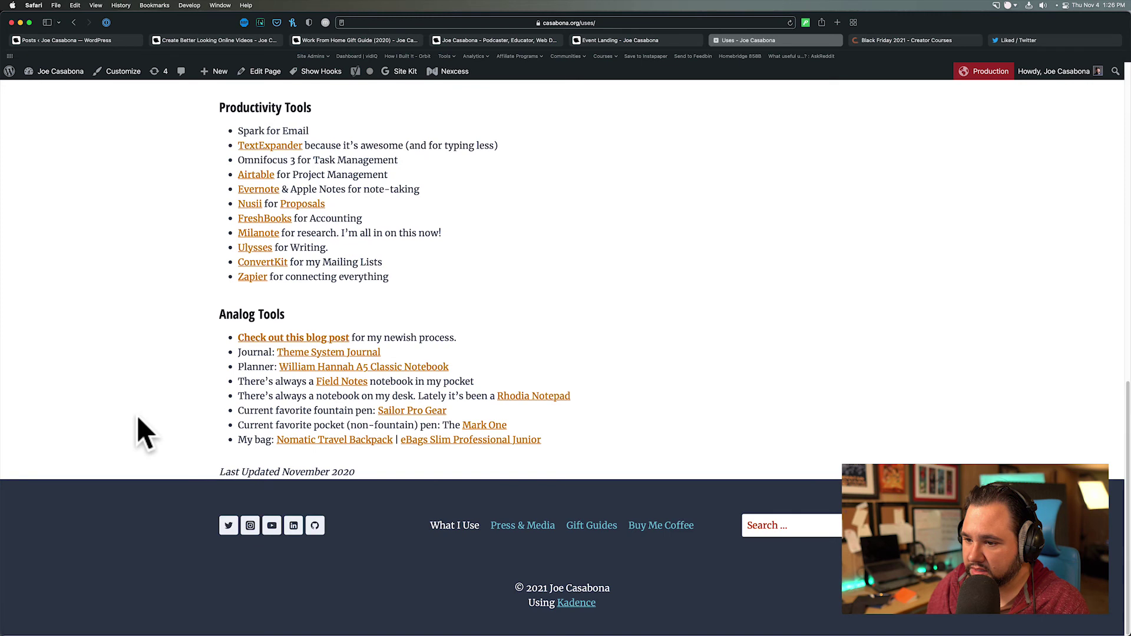
click(754, 524)
text(@)
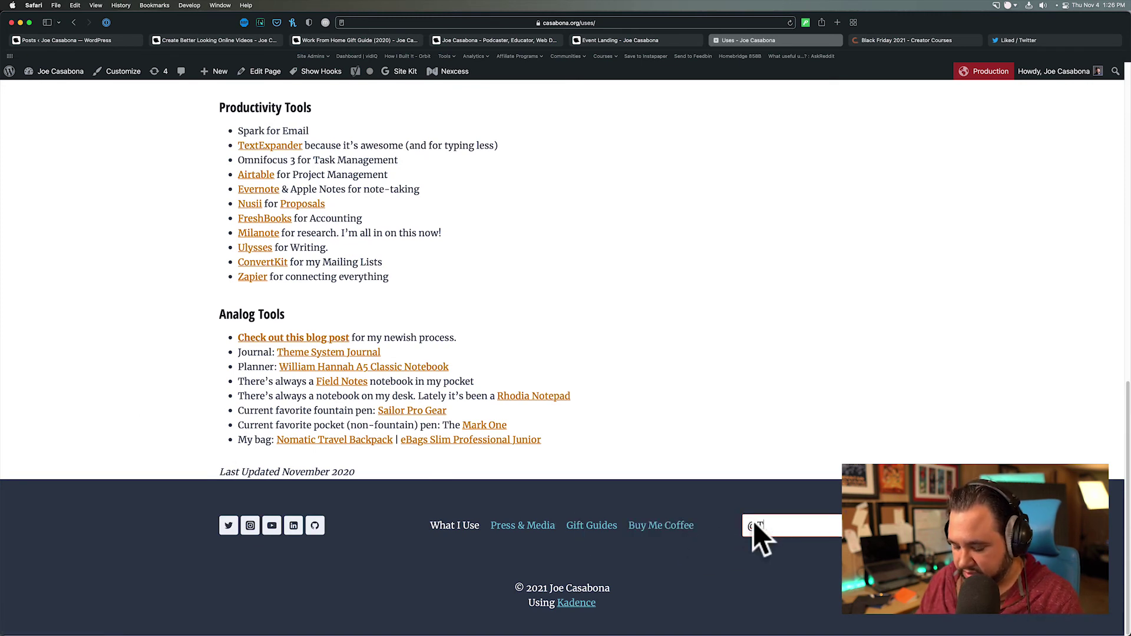
text(TODO)
key(Return)
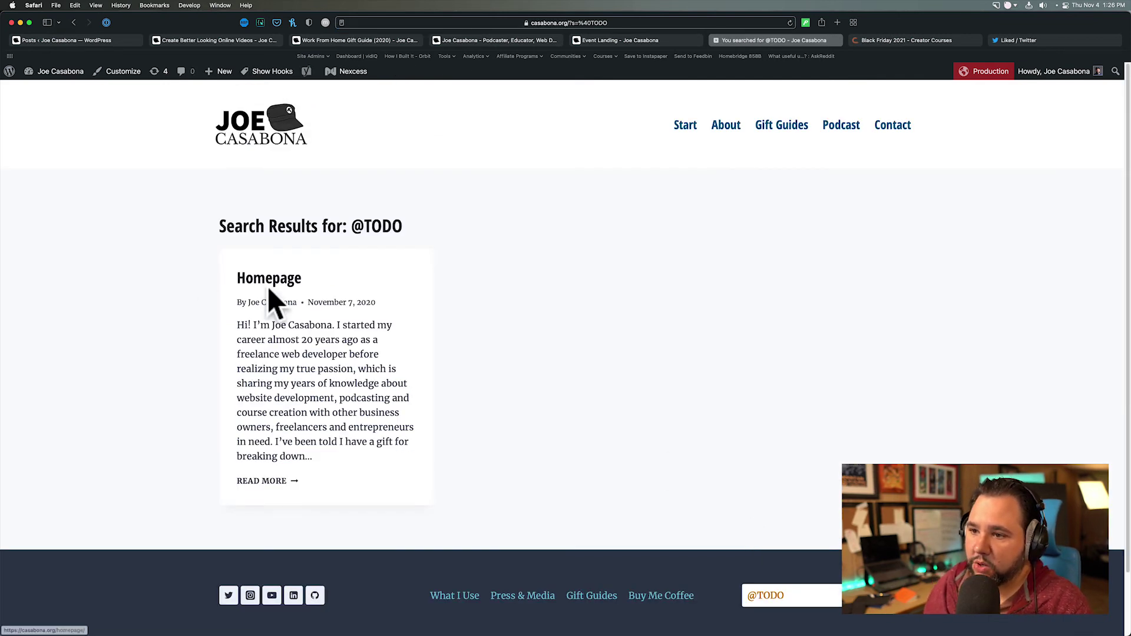
click(347, 281)
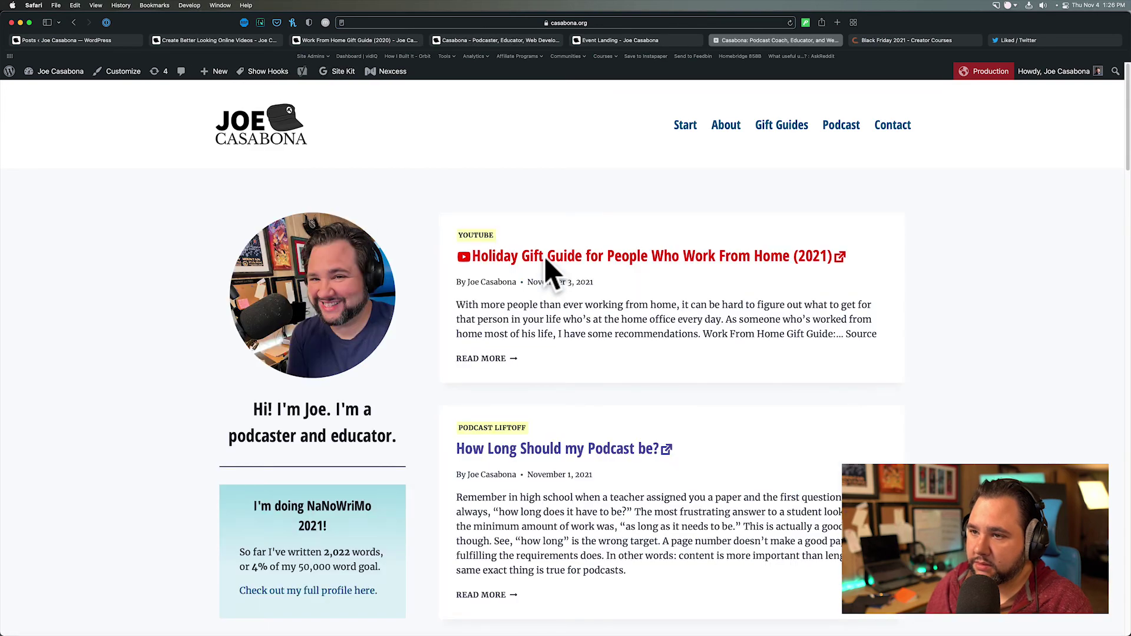
scroll(323, 332, down, 10)
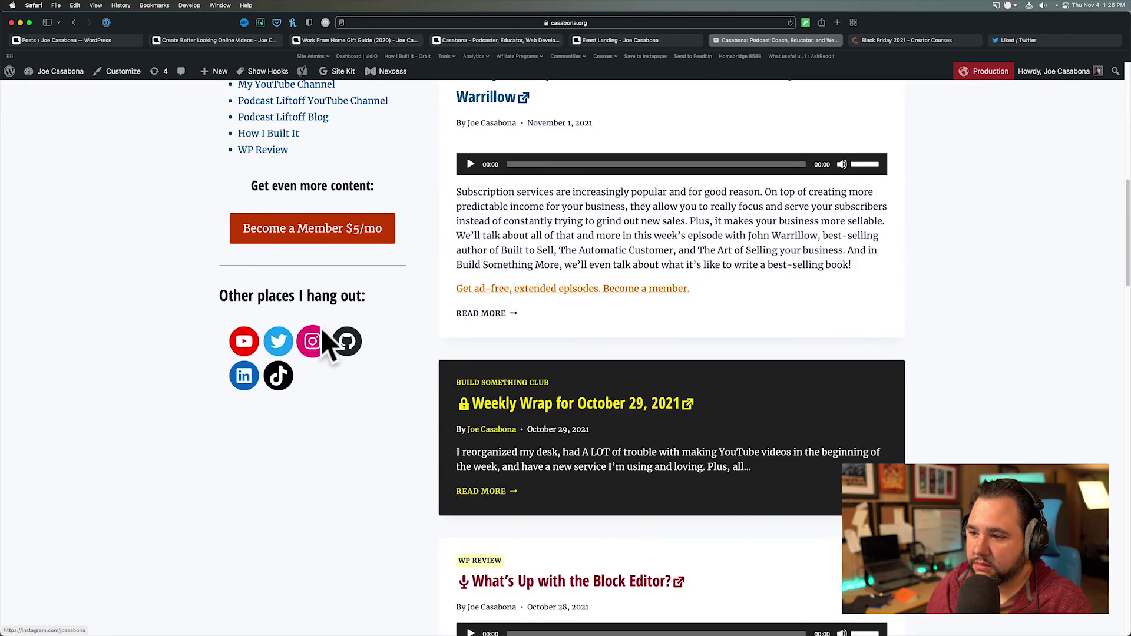
scroll(320, 328, down, 15)
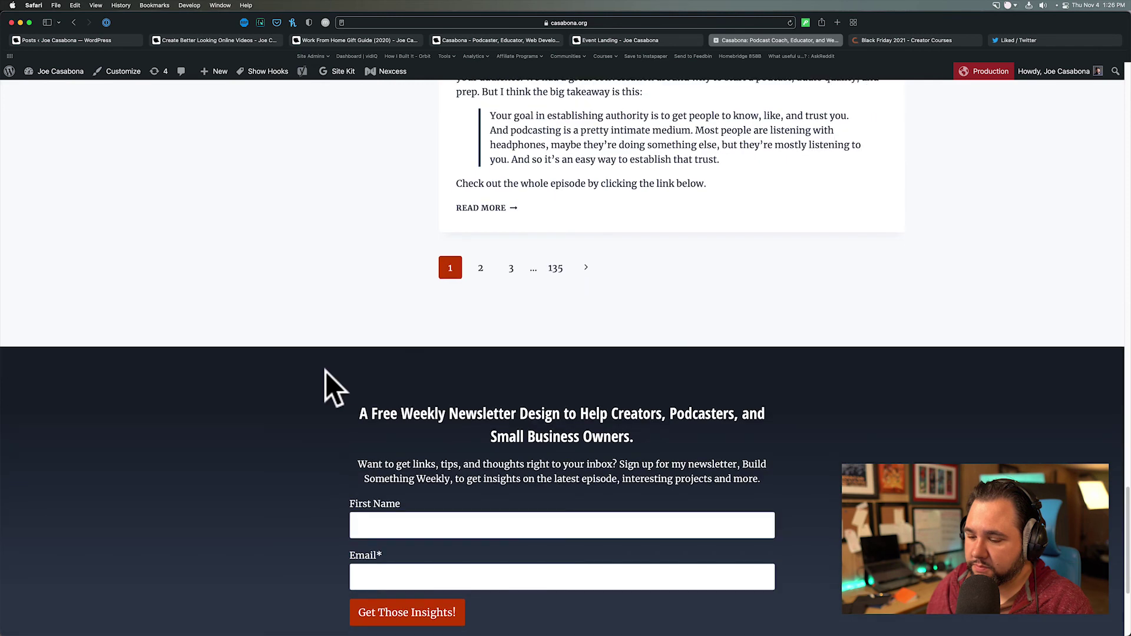
scroll(325, 371, up, 20)
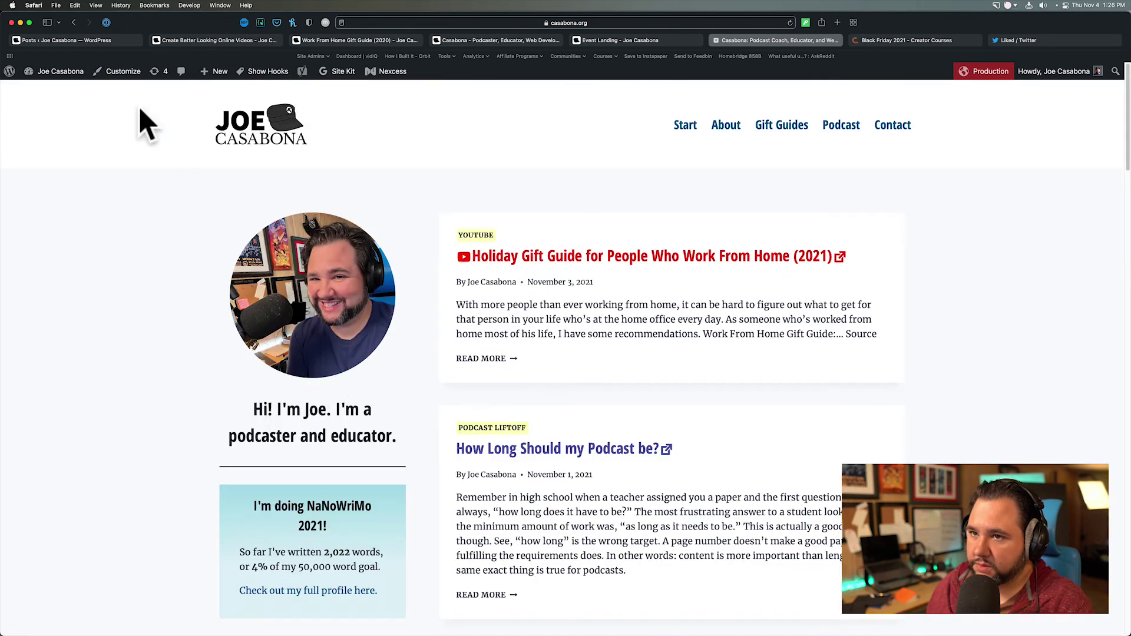
click(74, 22)
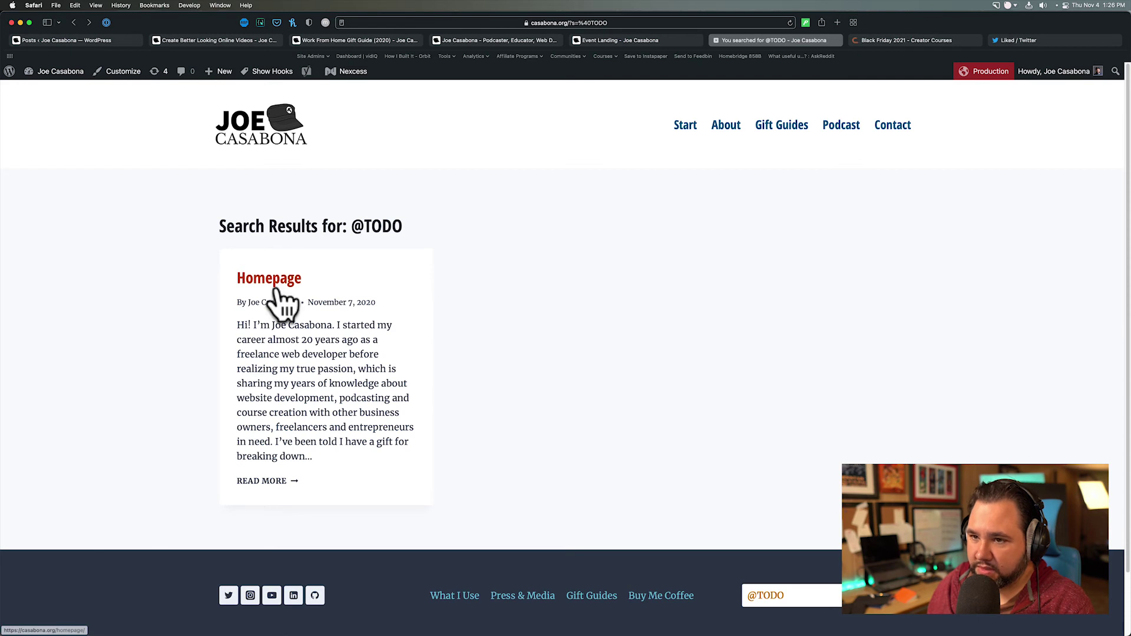
mouse_move(57, 73)
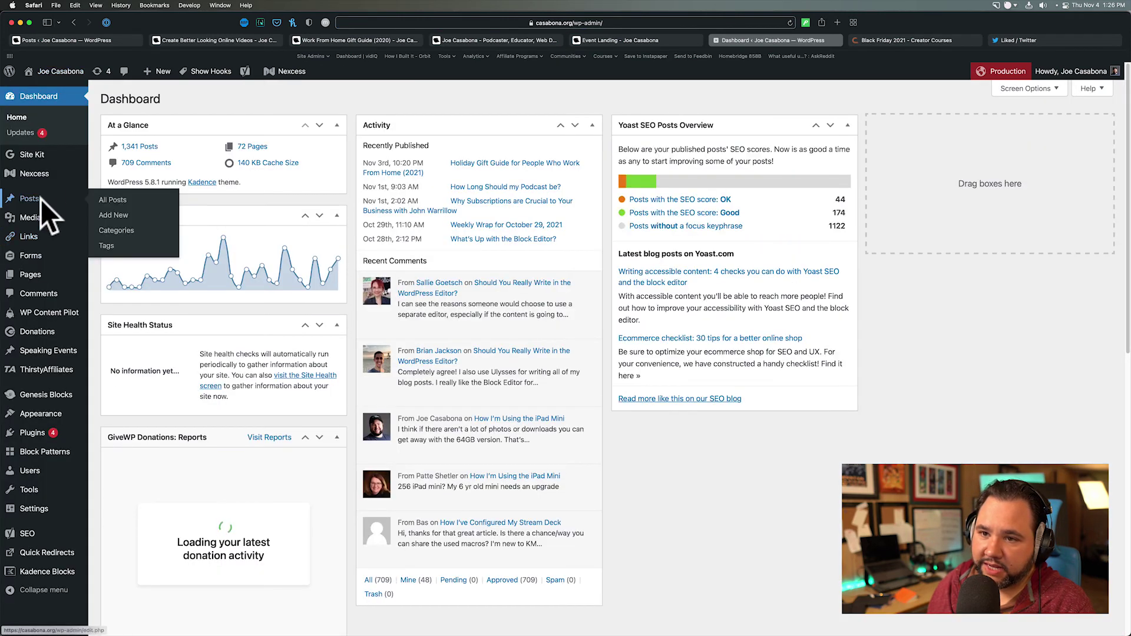
- Search All Pages for '/homepage' and open the Homepage page in the block editor
click(40, 199)
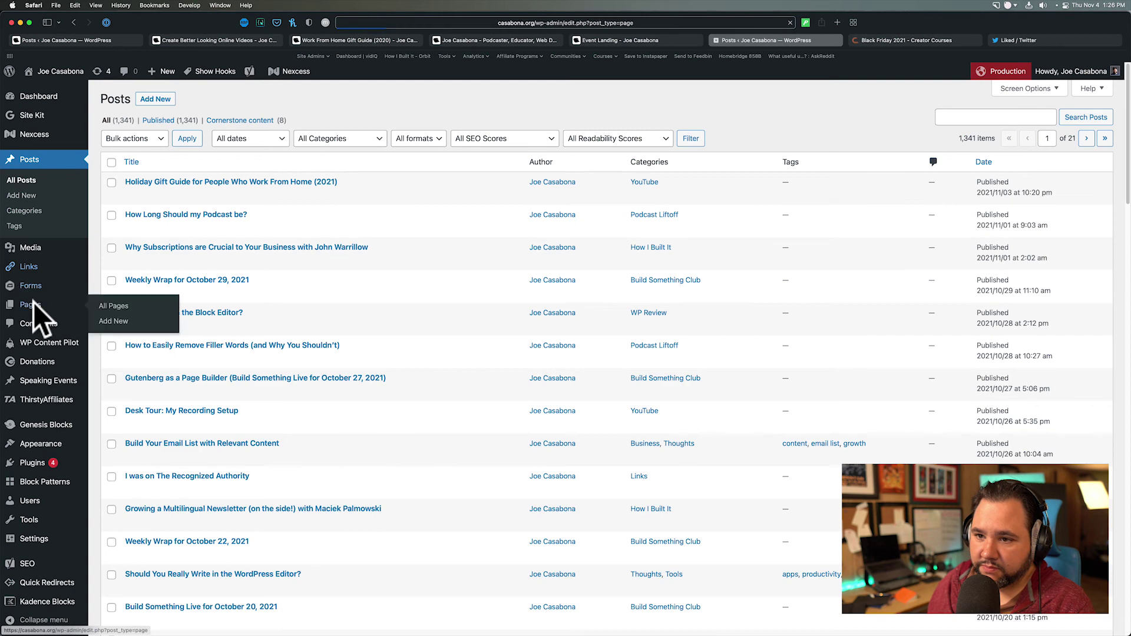
click(30, 304)
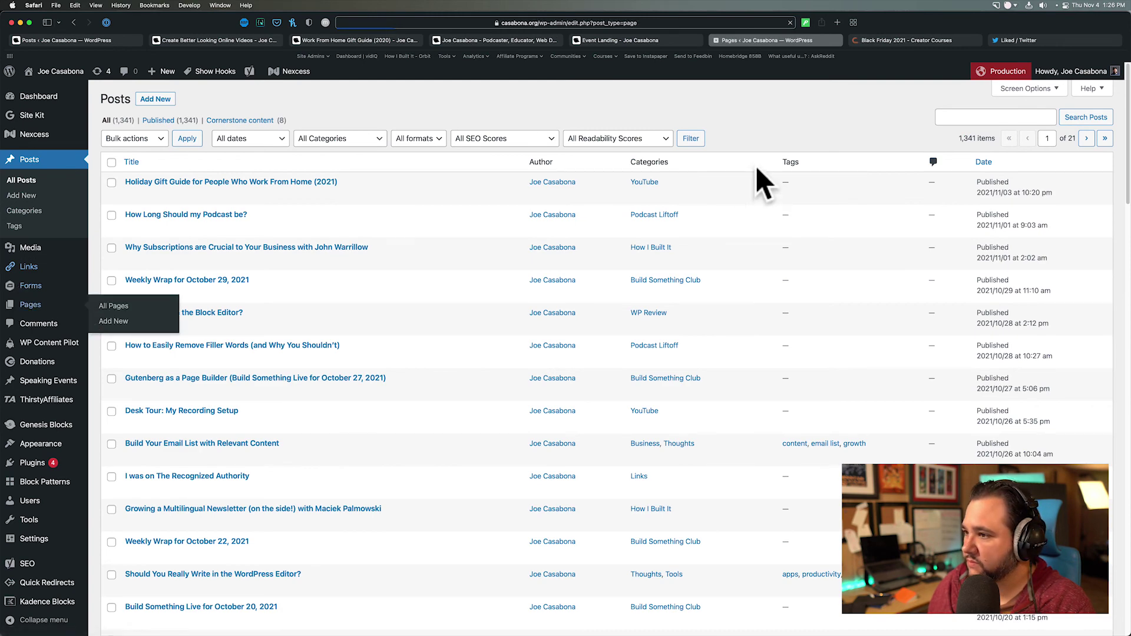
click(969, 116)
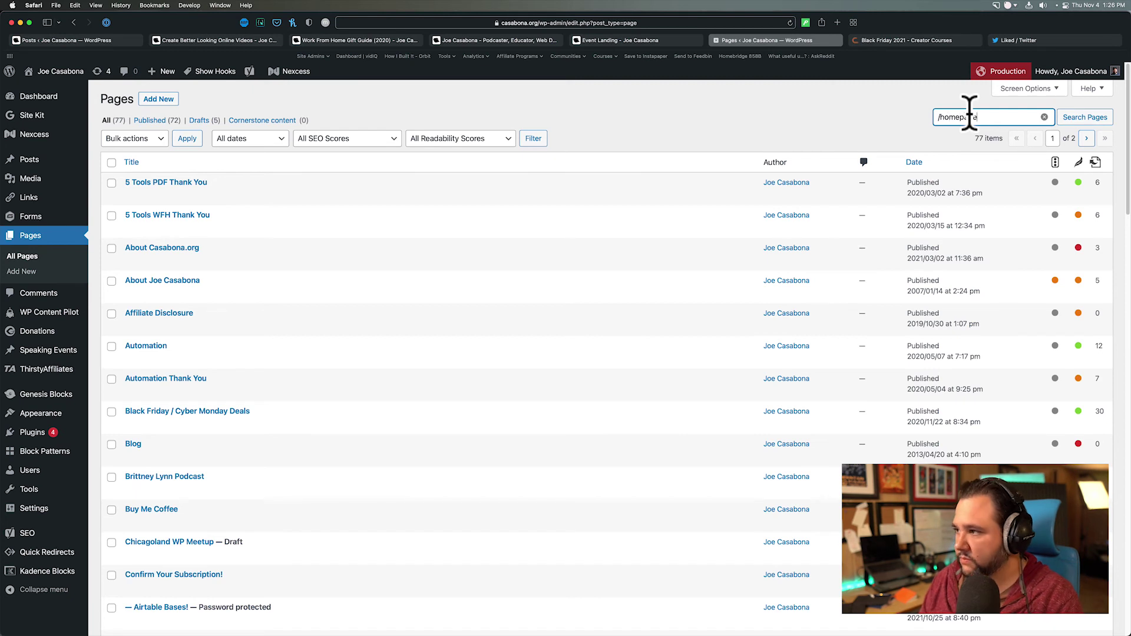
key(Return)
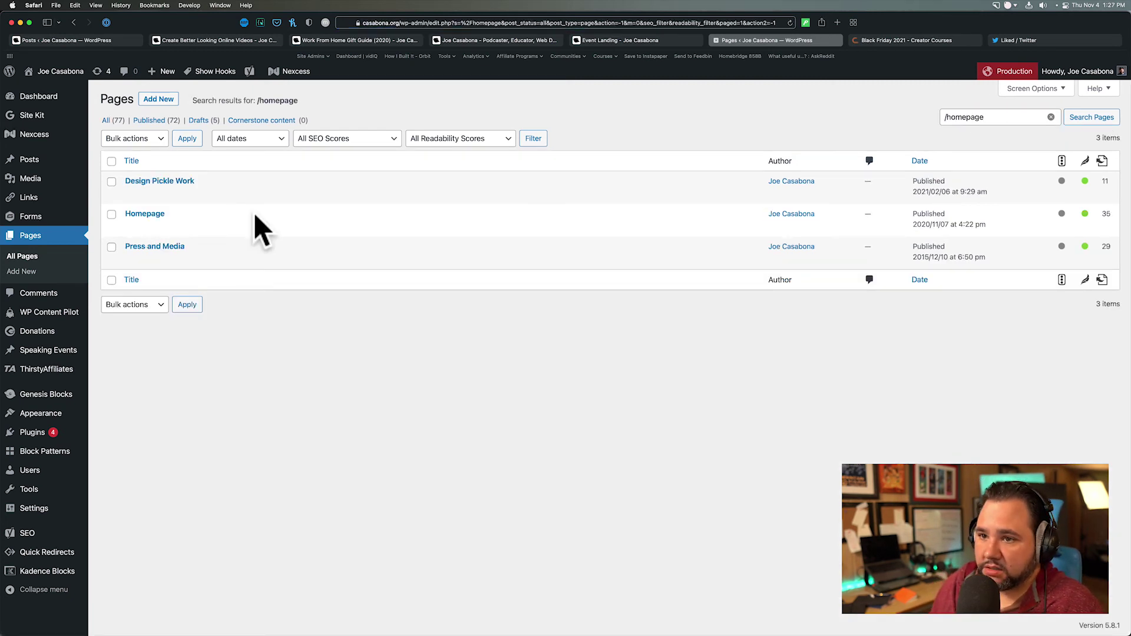
click(148, 219)
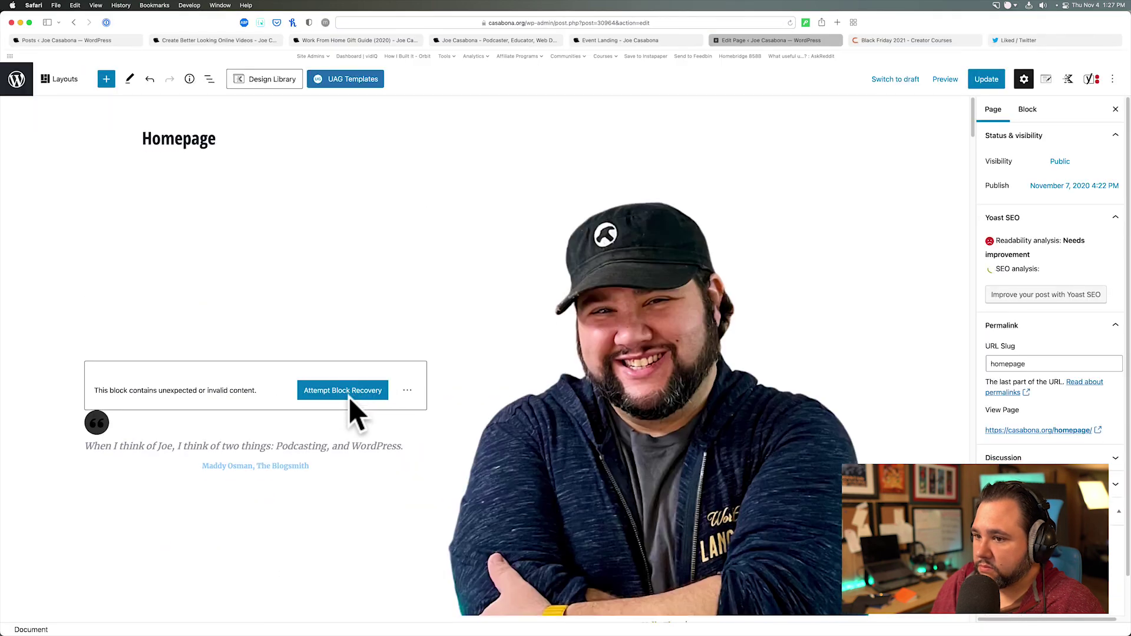
scroll(349, 397, down, 5)
scroll(350, 398, down, 15)
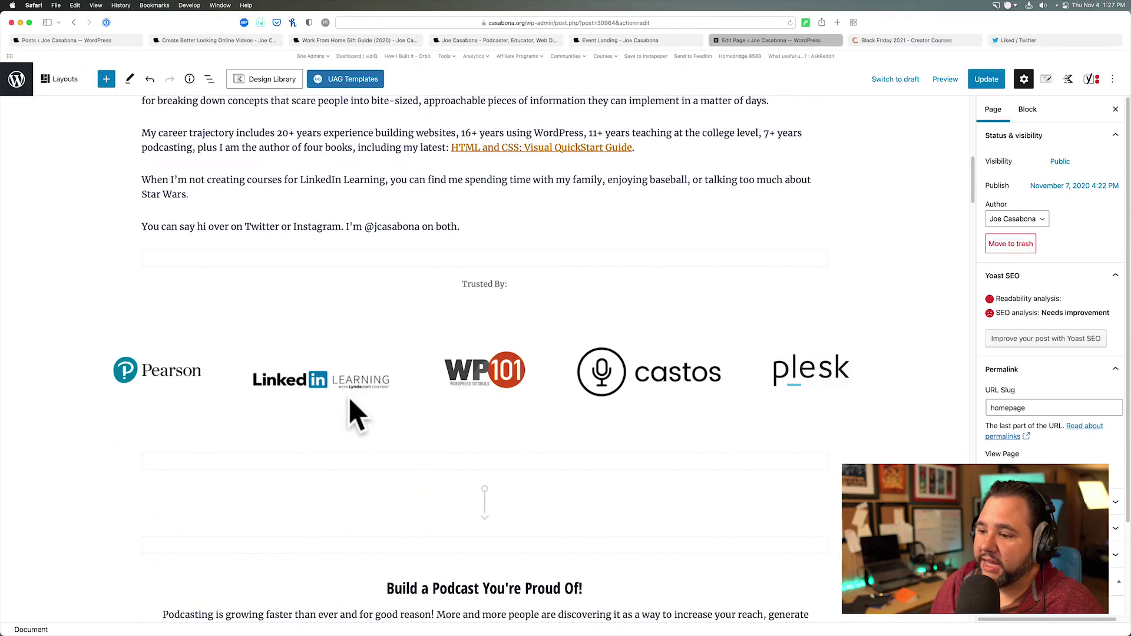
scroll(349, 397, down, 20)
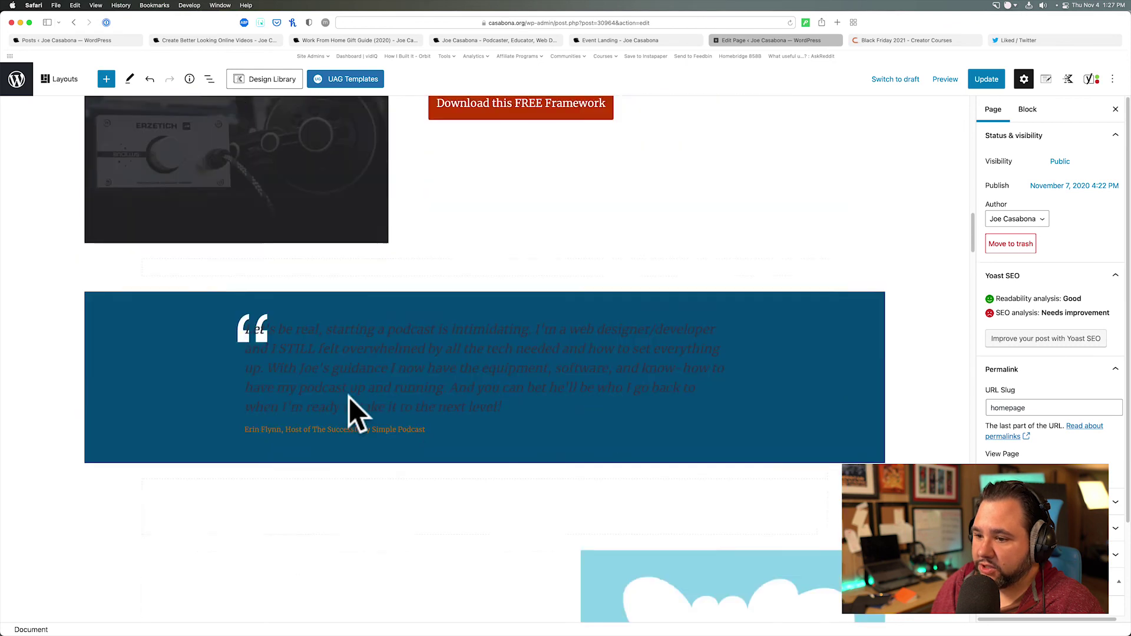
scroll(348, 397, down, 20)
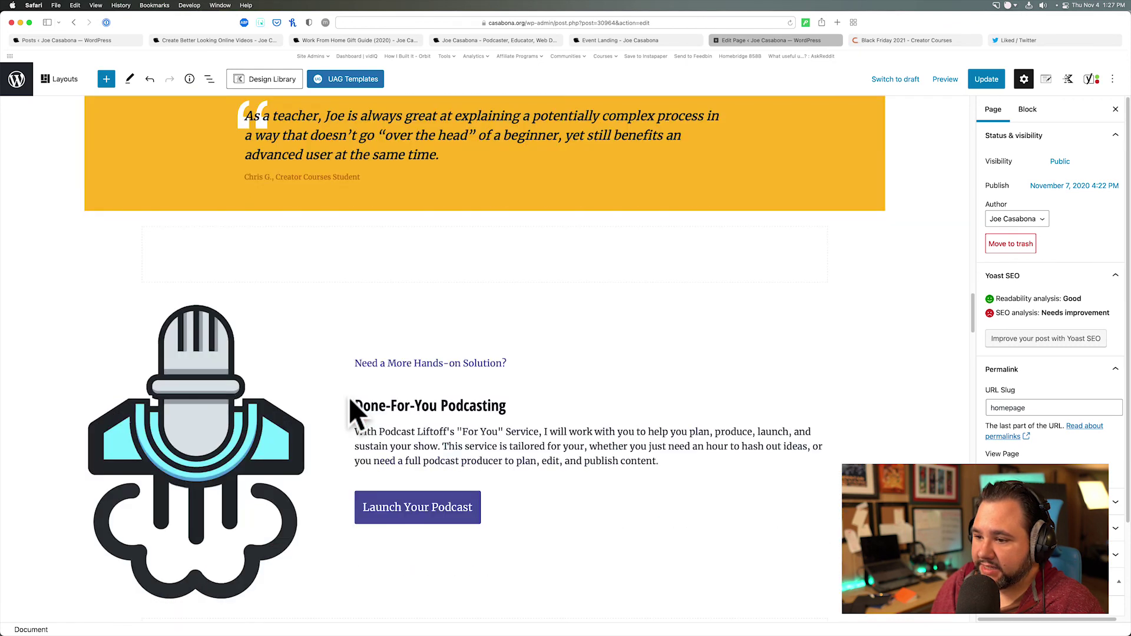
scroll(358, 413, down, 20)
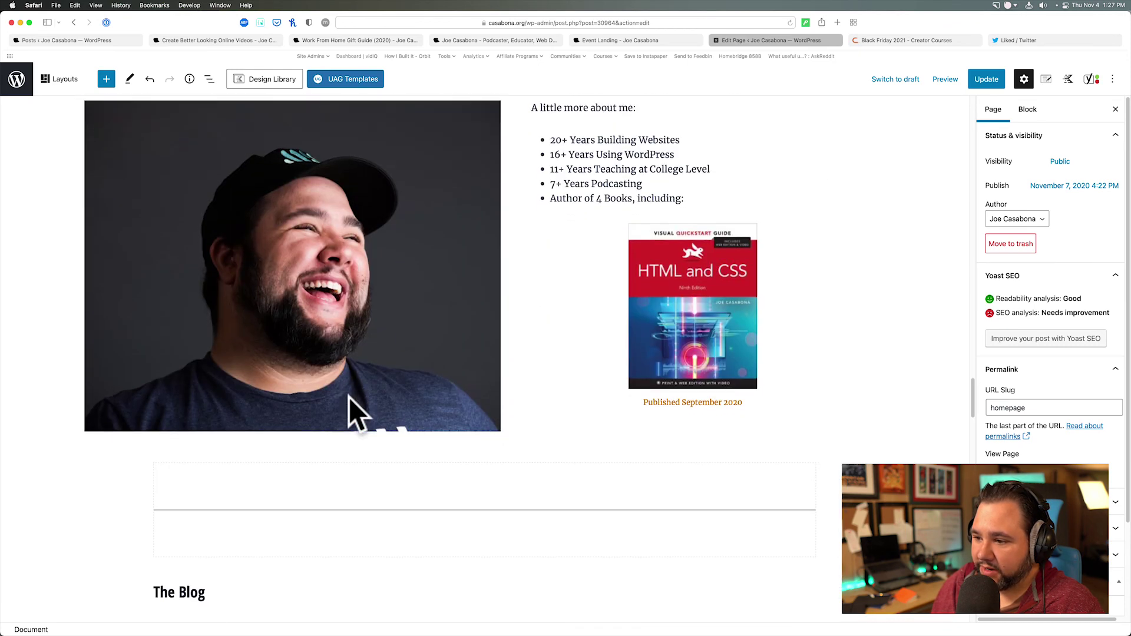
scroll(354, 415, down, 10)
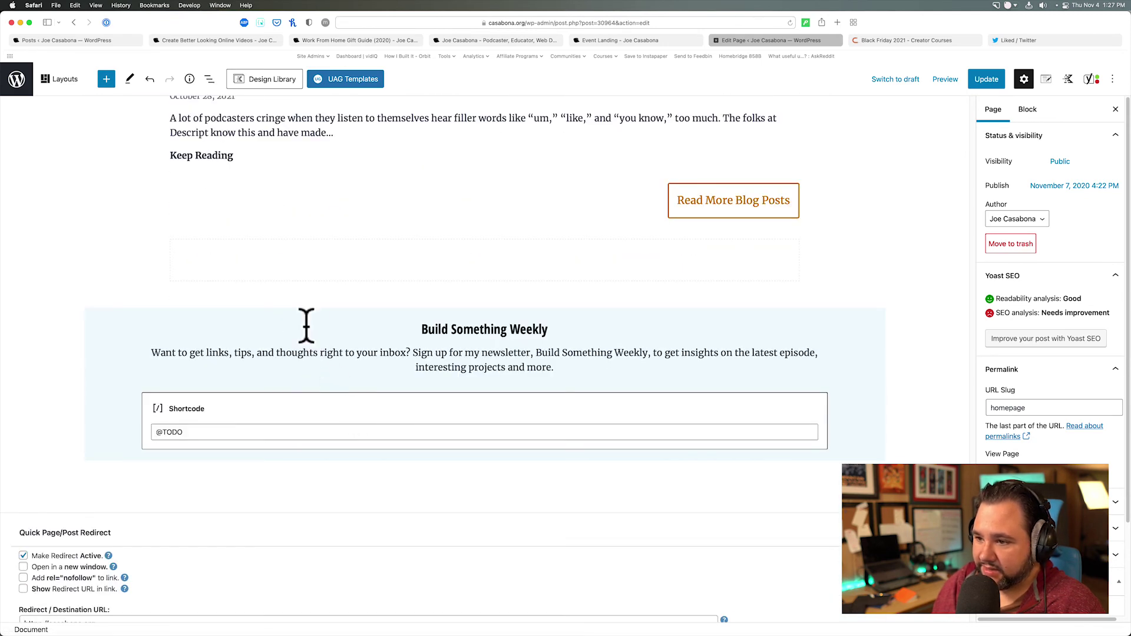
click(306, 323)
- Select the section's parent Group and Container blocks and update the Homepage page
click(125, 325)
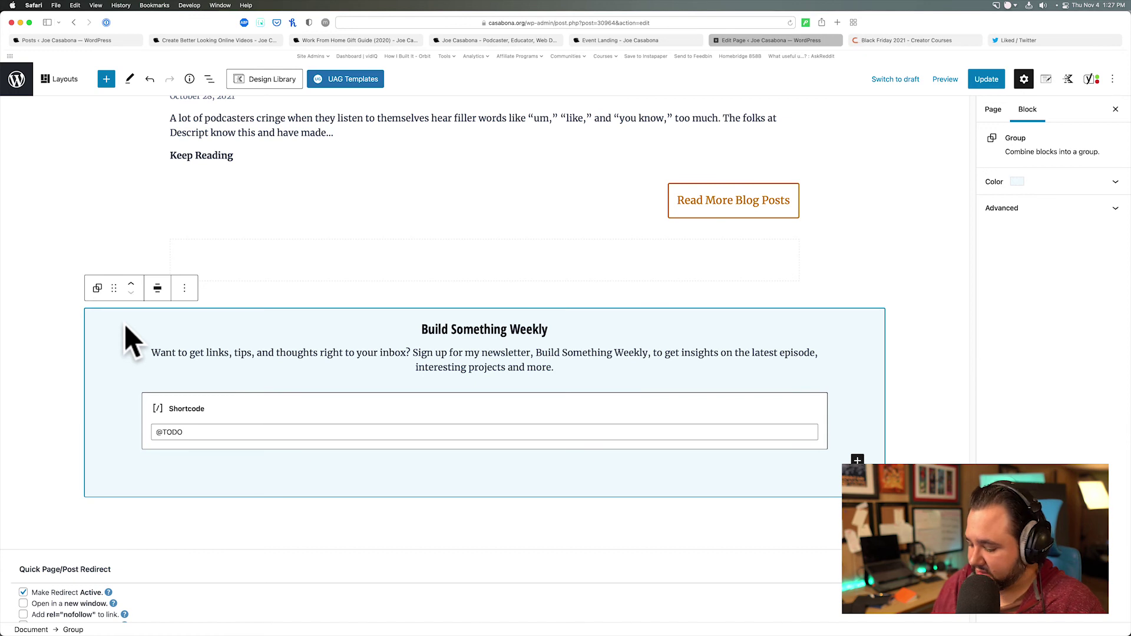
click(125, 324)
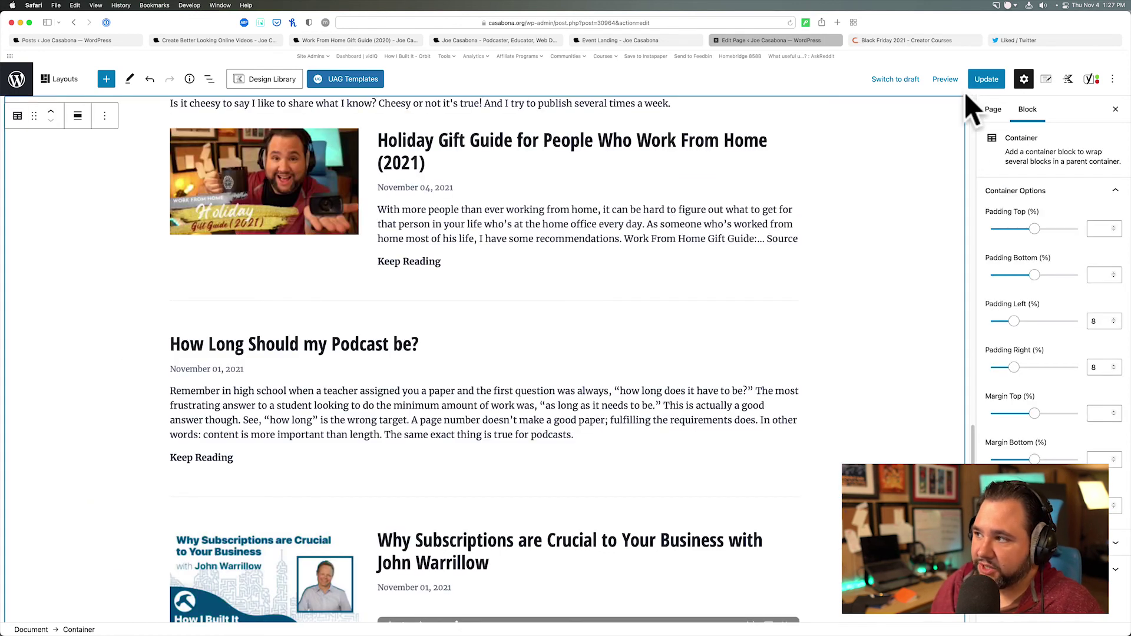
click(976, 81)
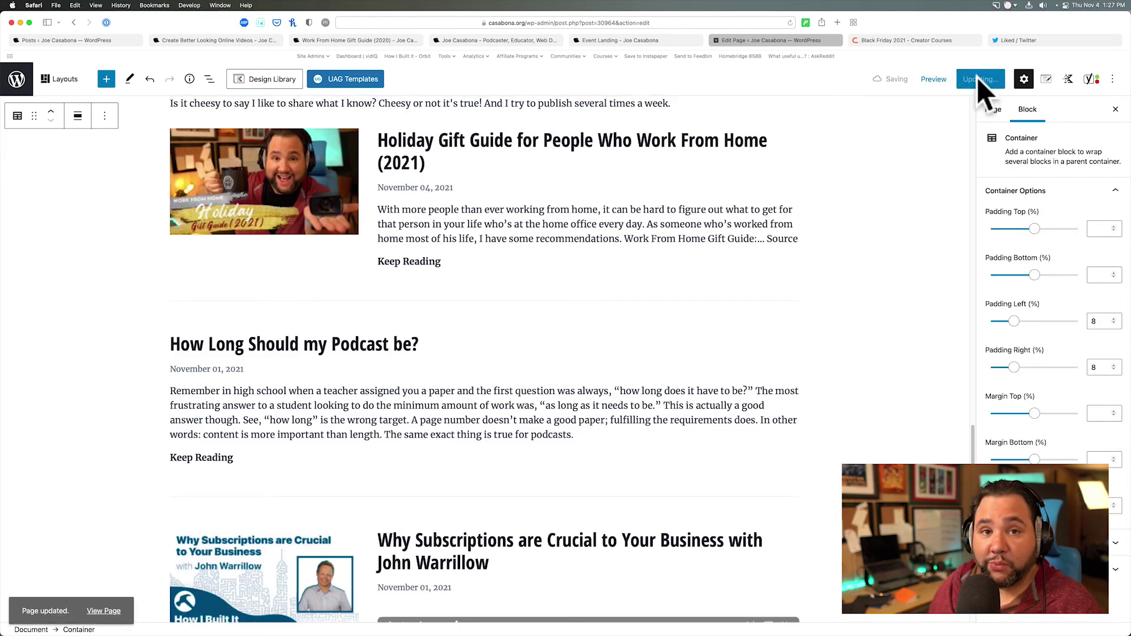